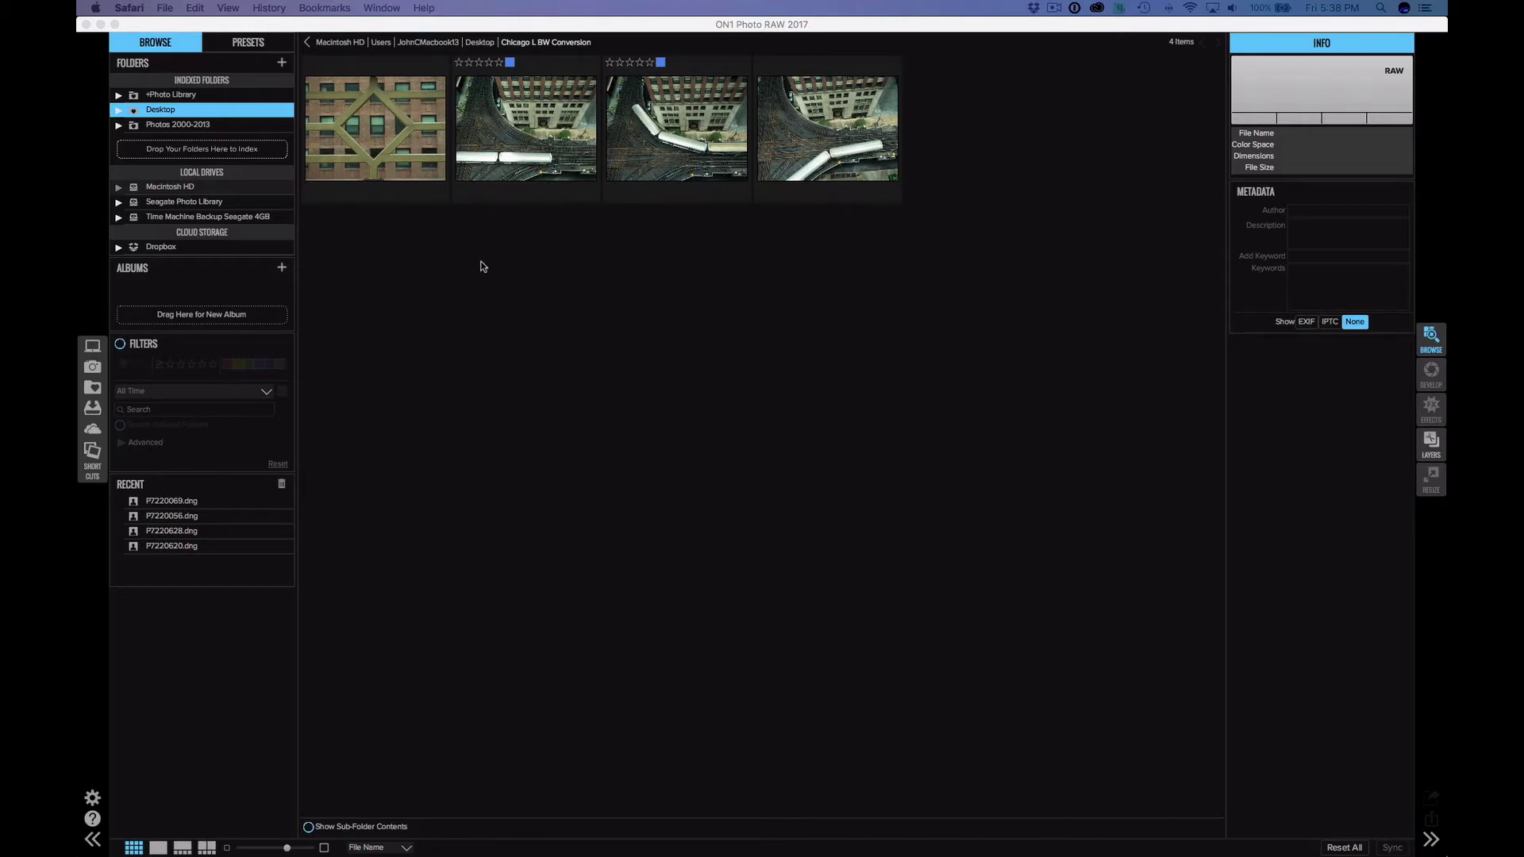
Show P7220056.dng large in Filmstrip view, with the folder's four photos in the strip.
click(513, 175)
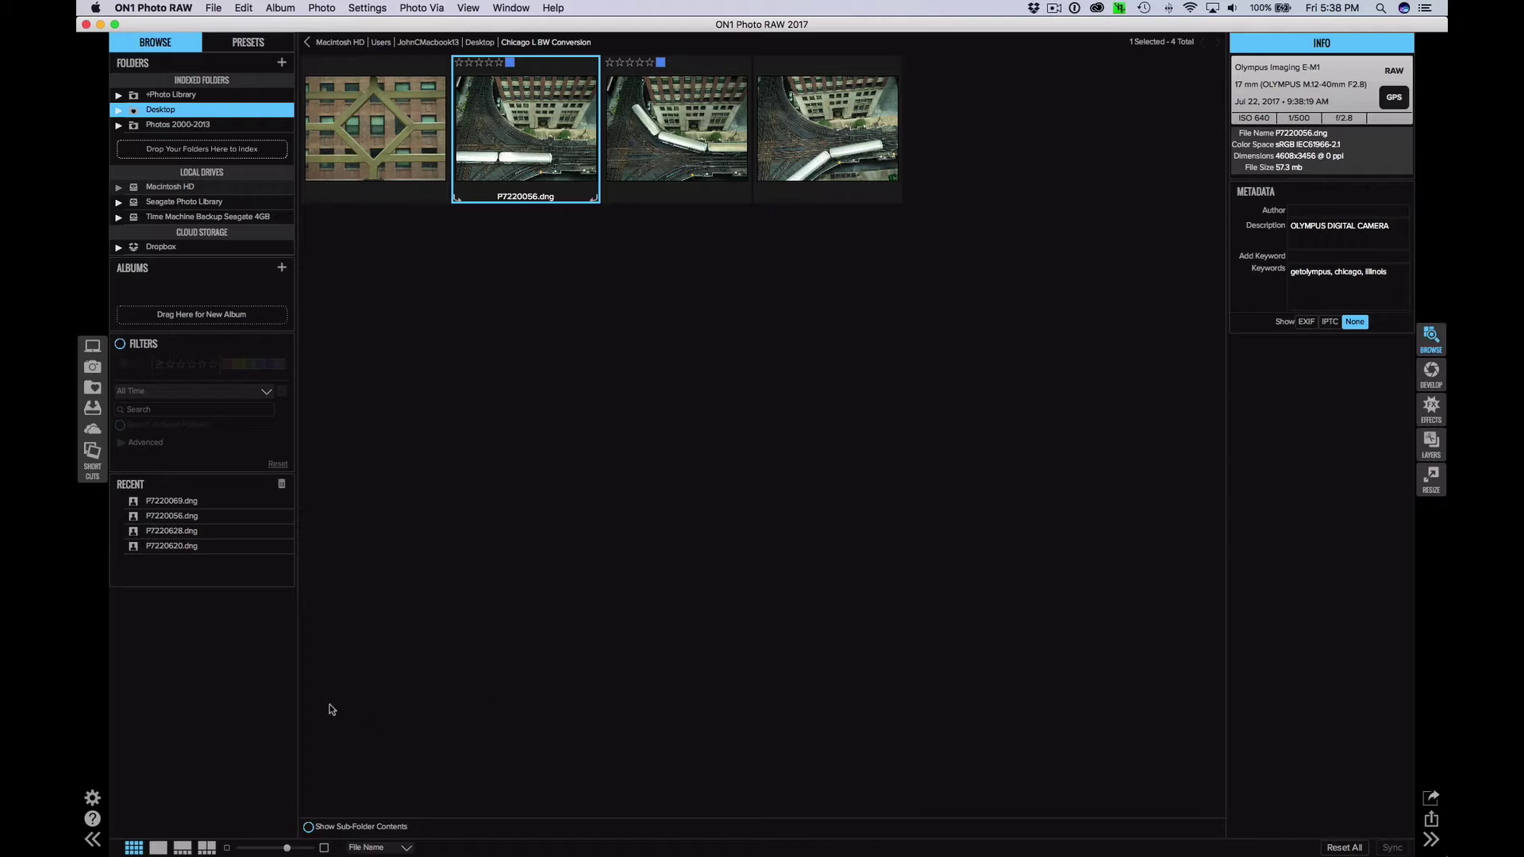
key(e)
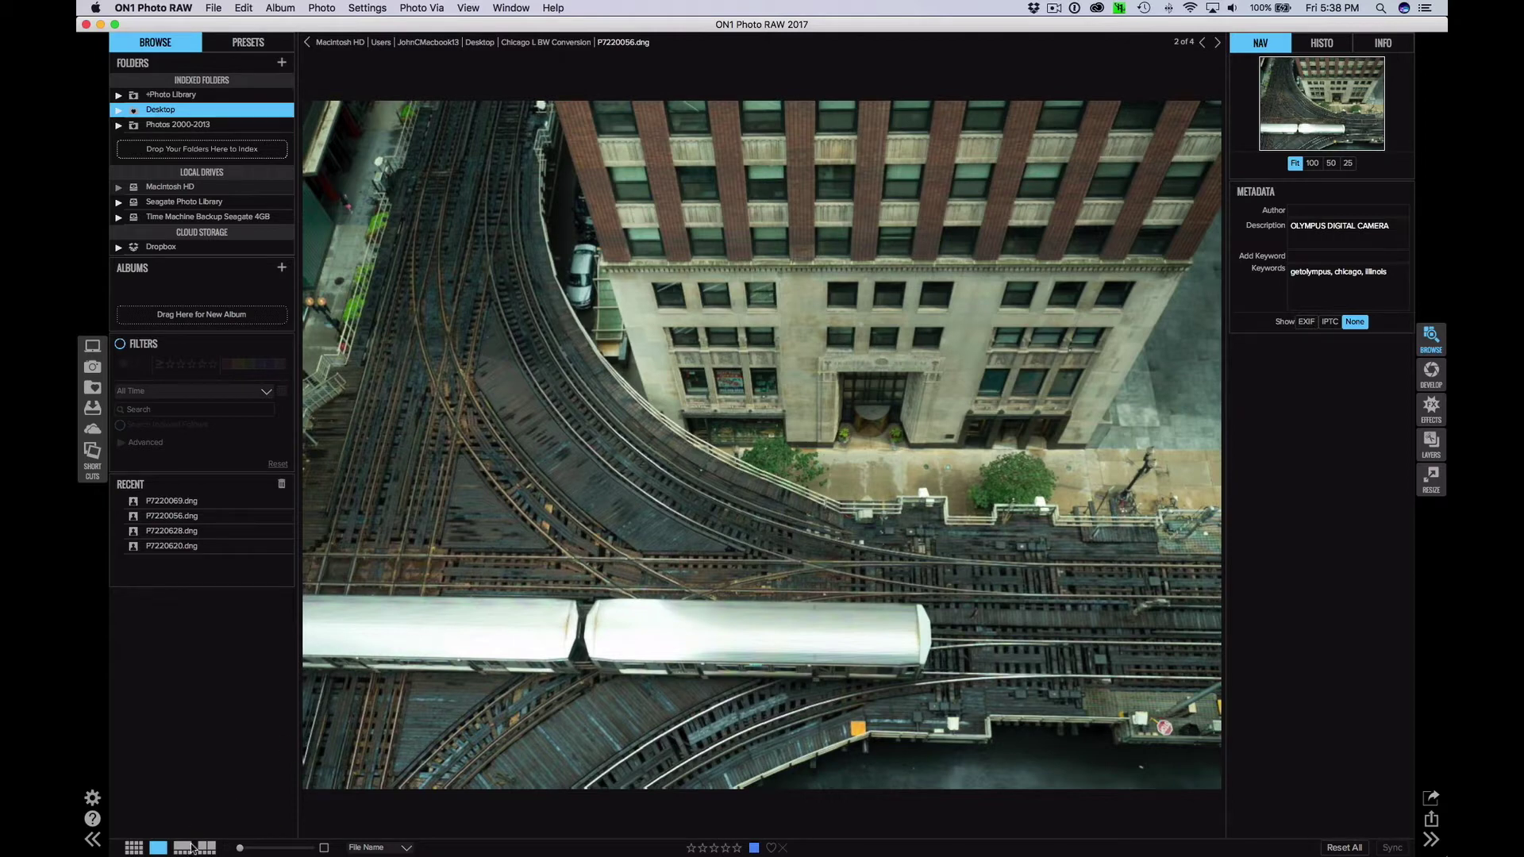
click(191, 847)
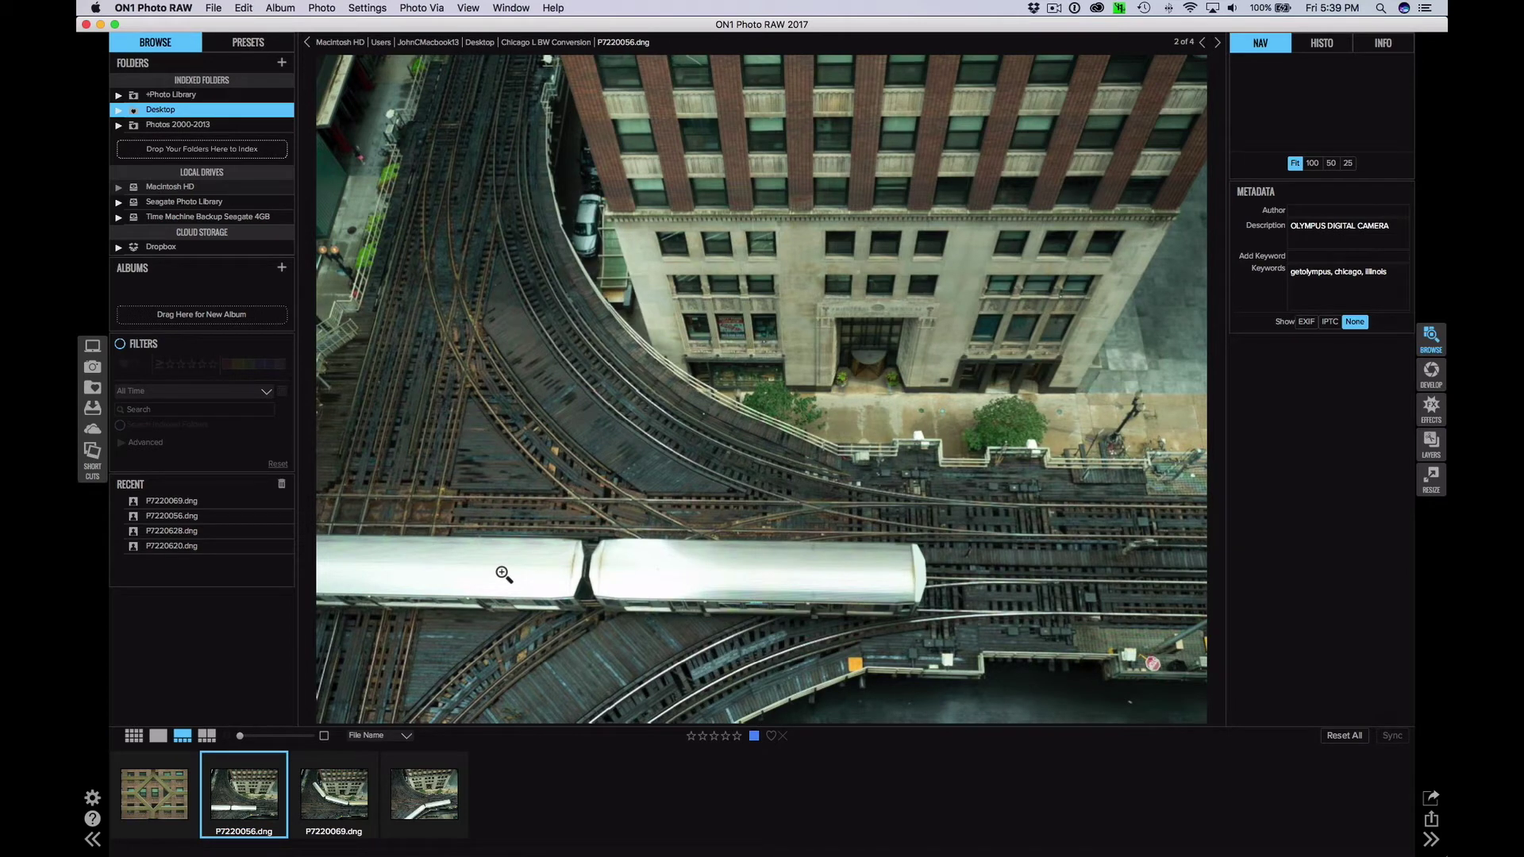
key(Right)
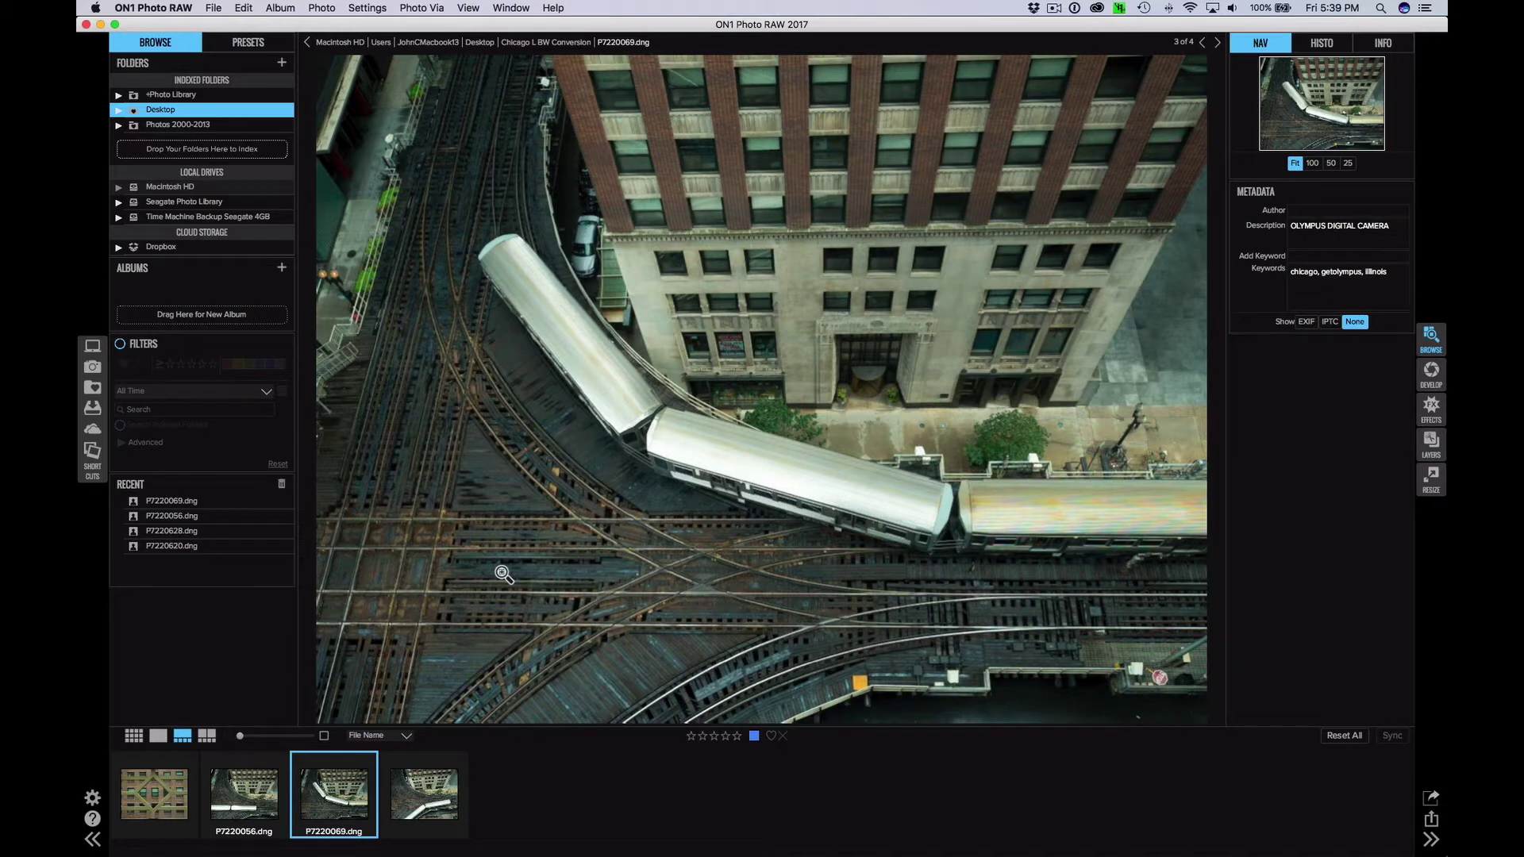
key(Right)
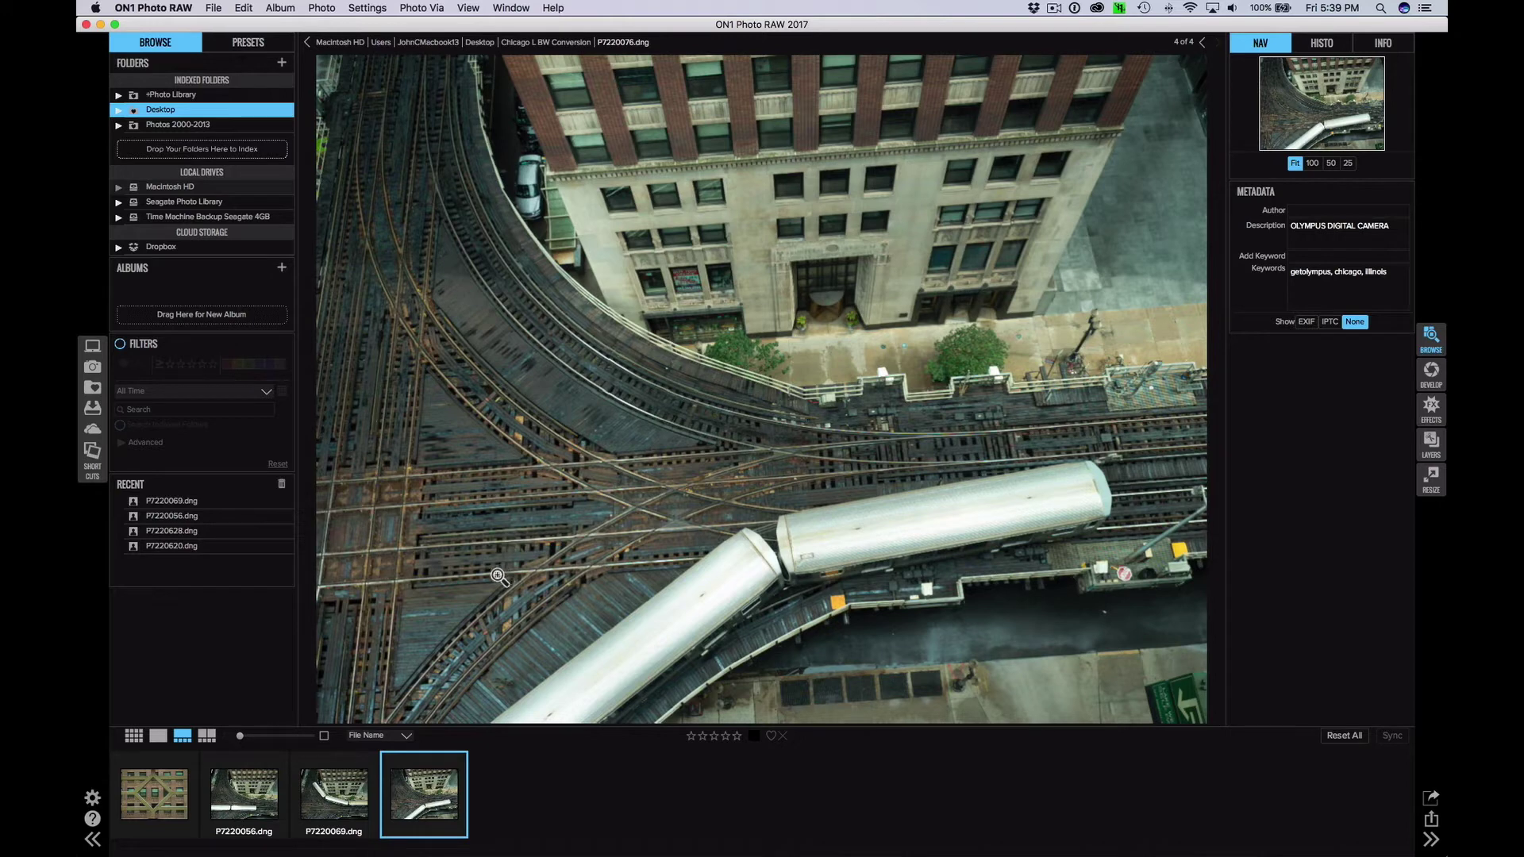
click(179, 790)
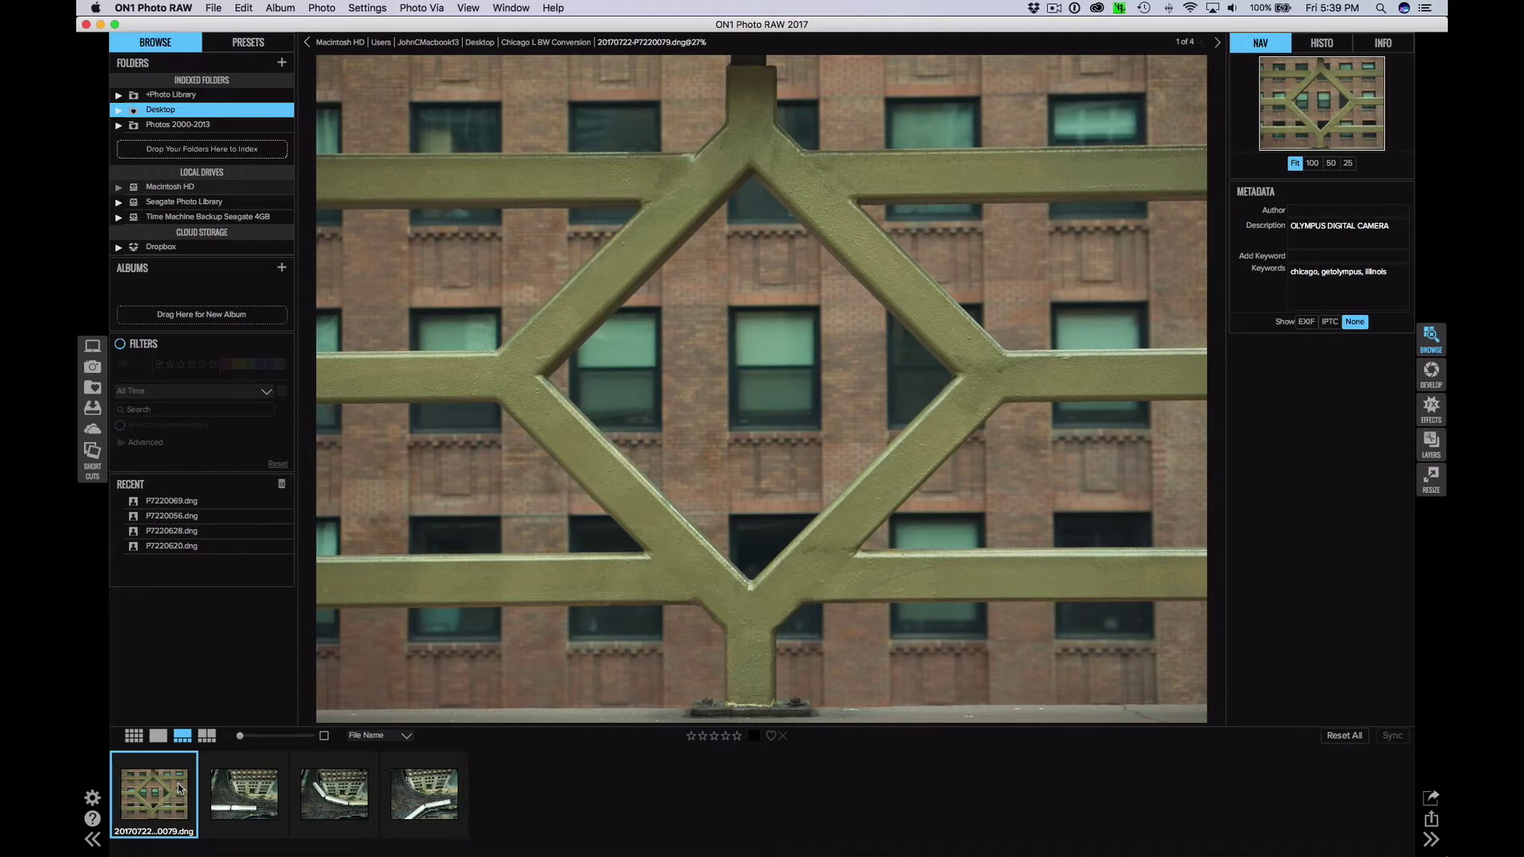
click(223, 798)
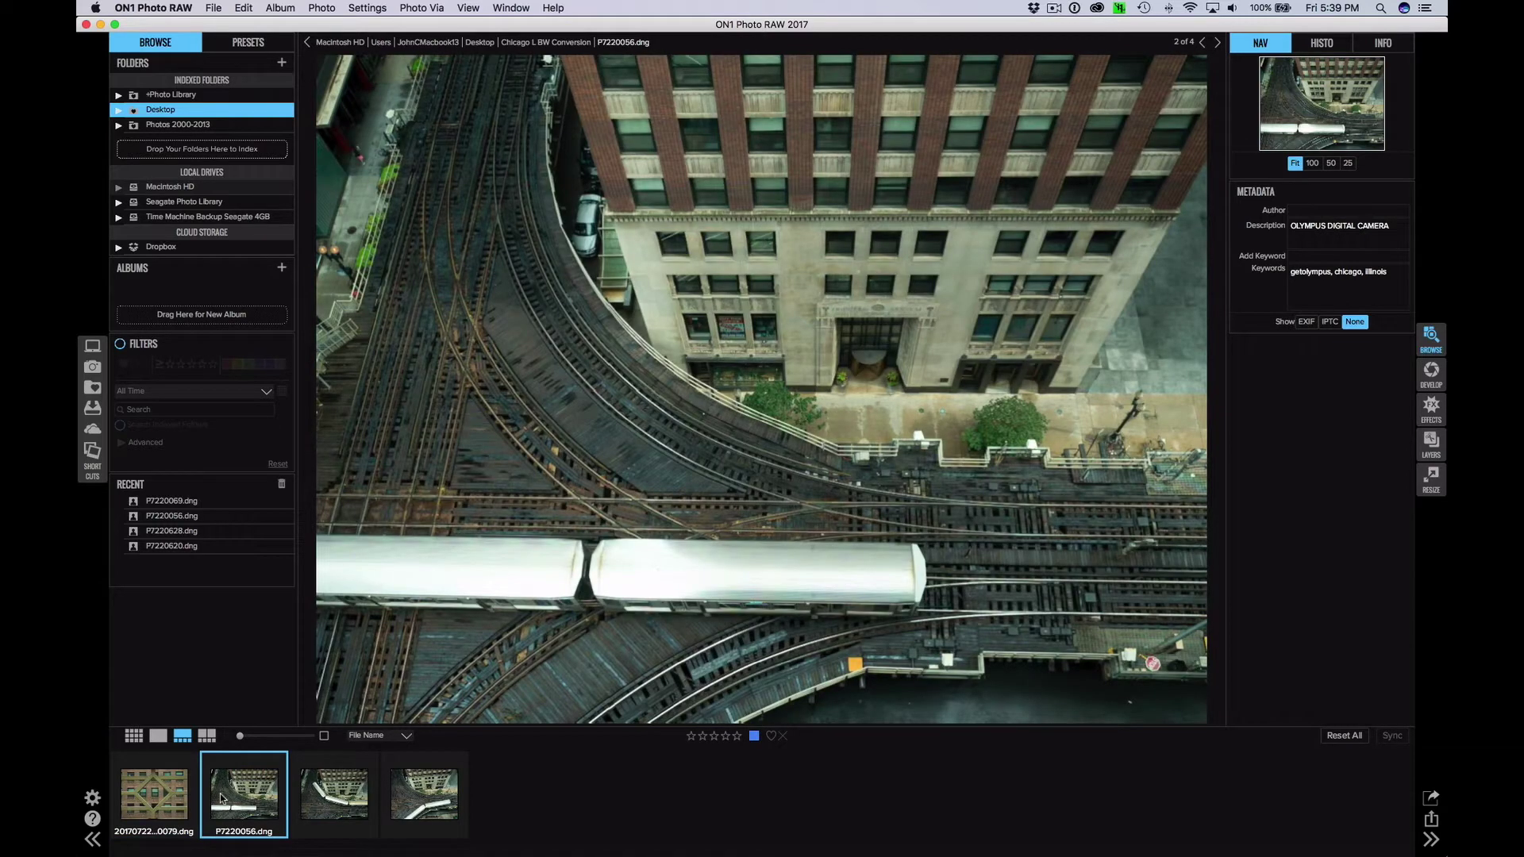
key(Right)
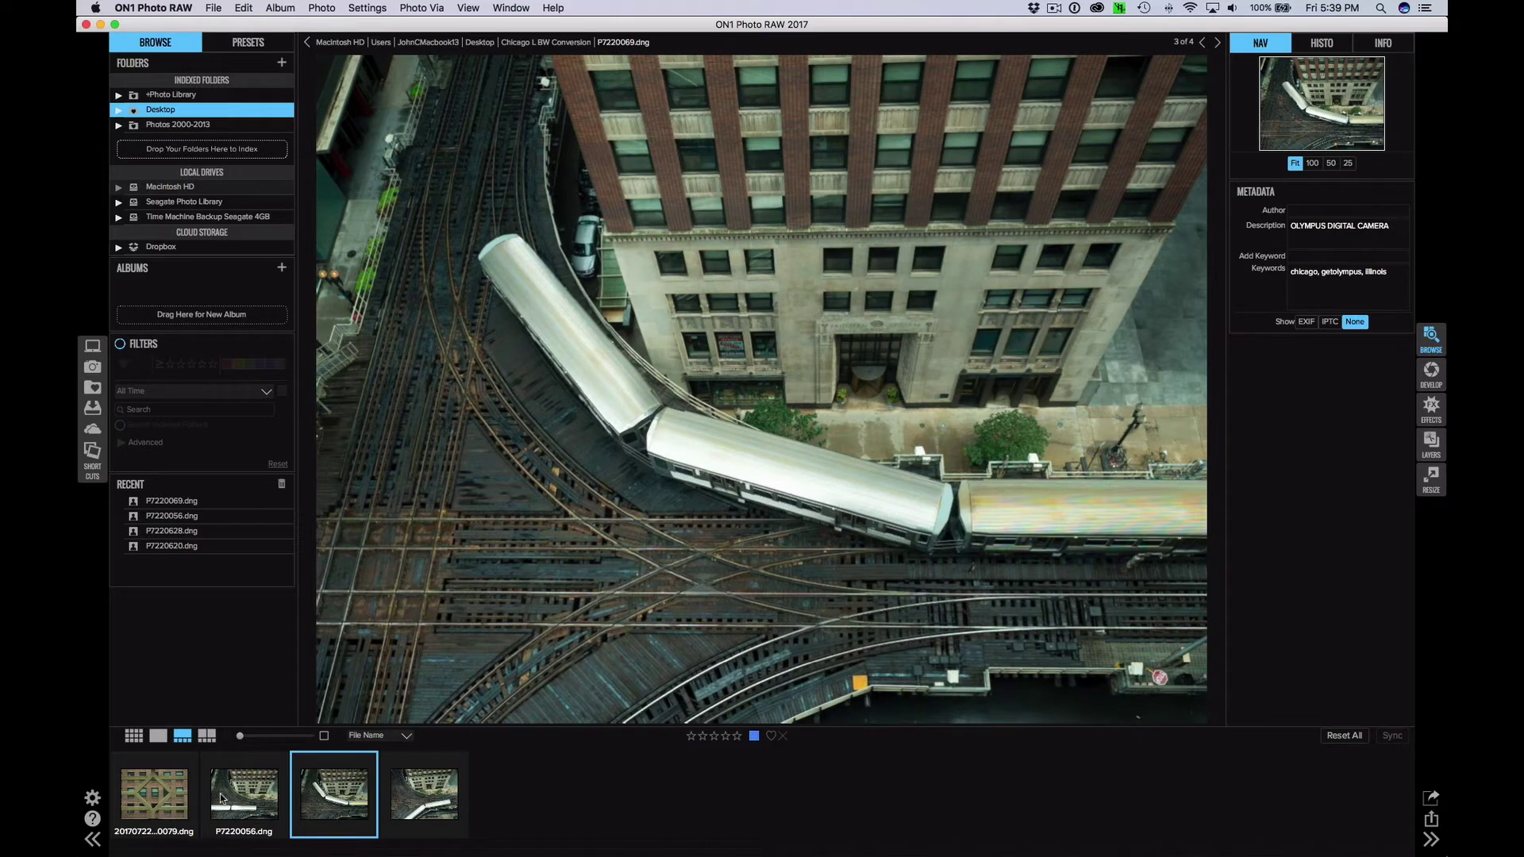
key(Right)
key(Left)
key(Left)
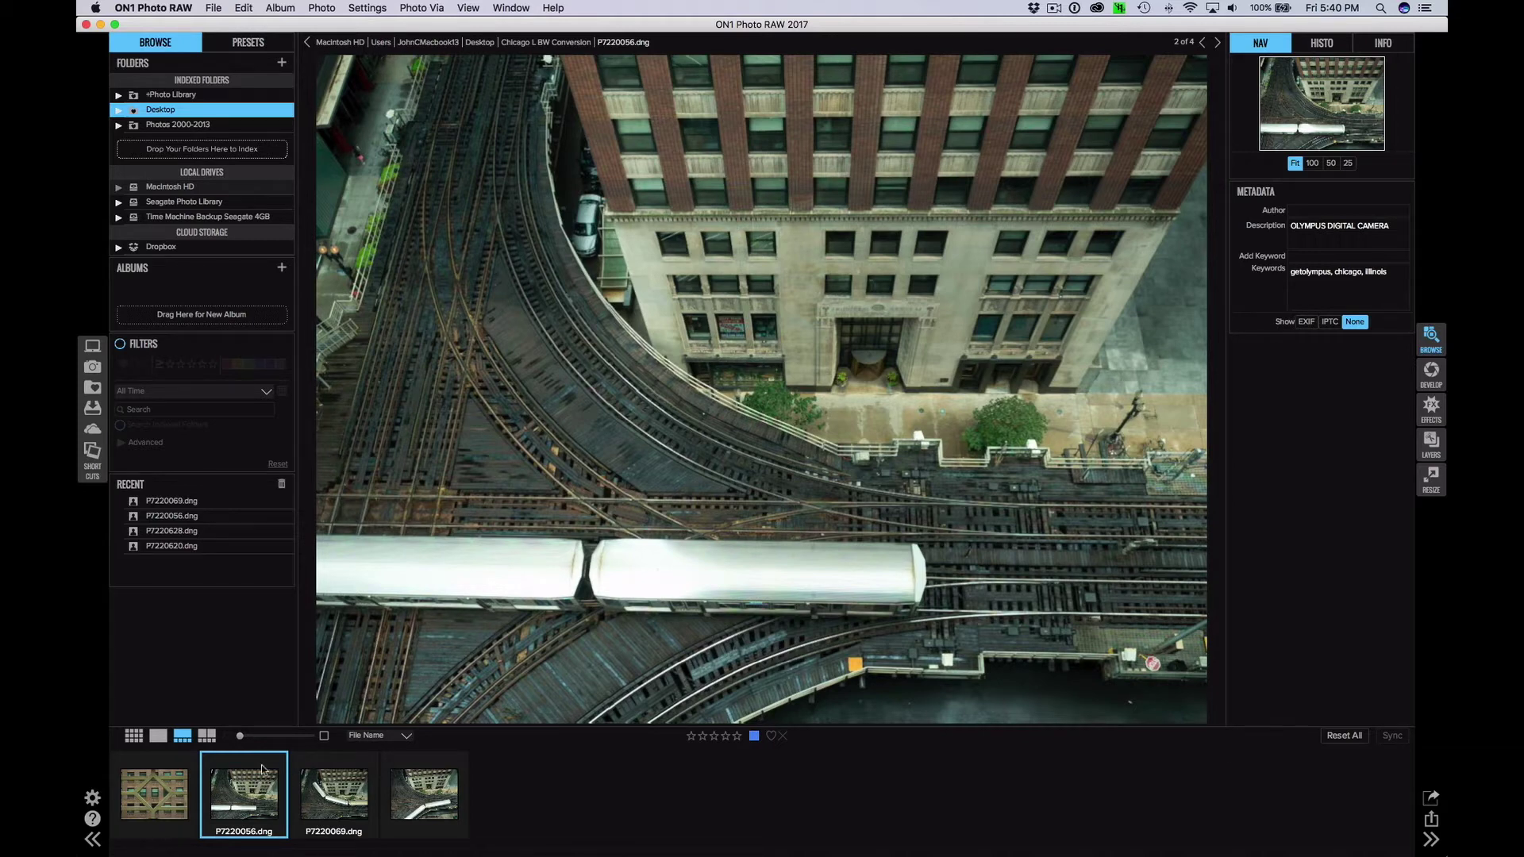
In the grid, select P7220056 and P7220069 together and bring up their context menu.
click(134, 737)
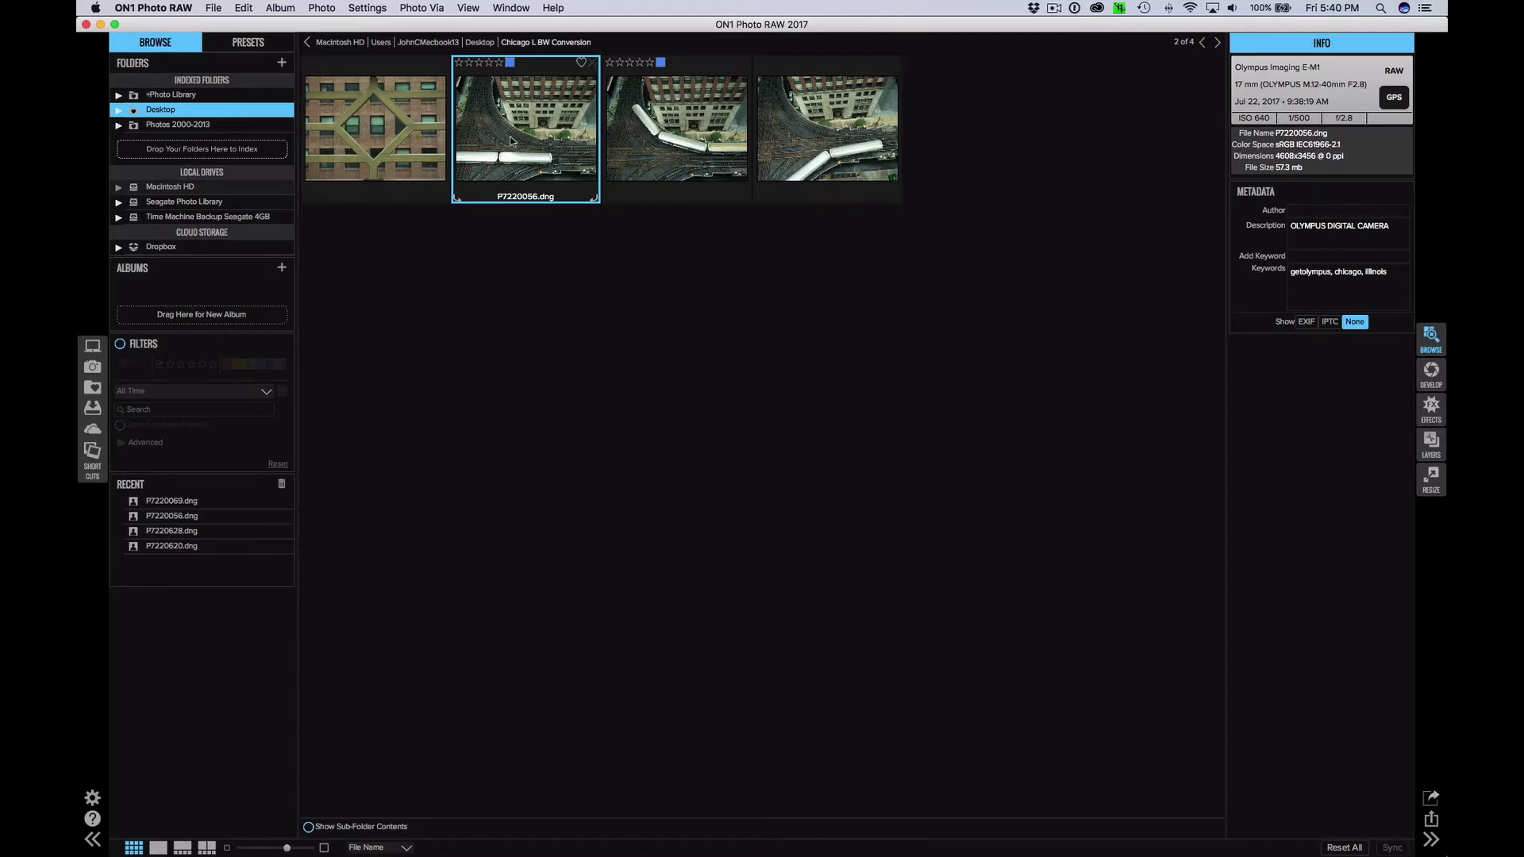
super+click(651, 142)
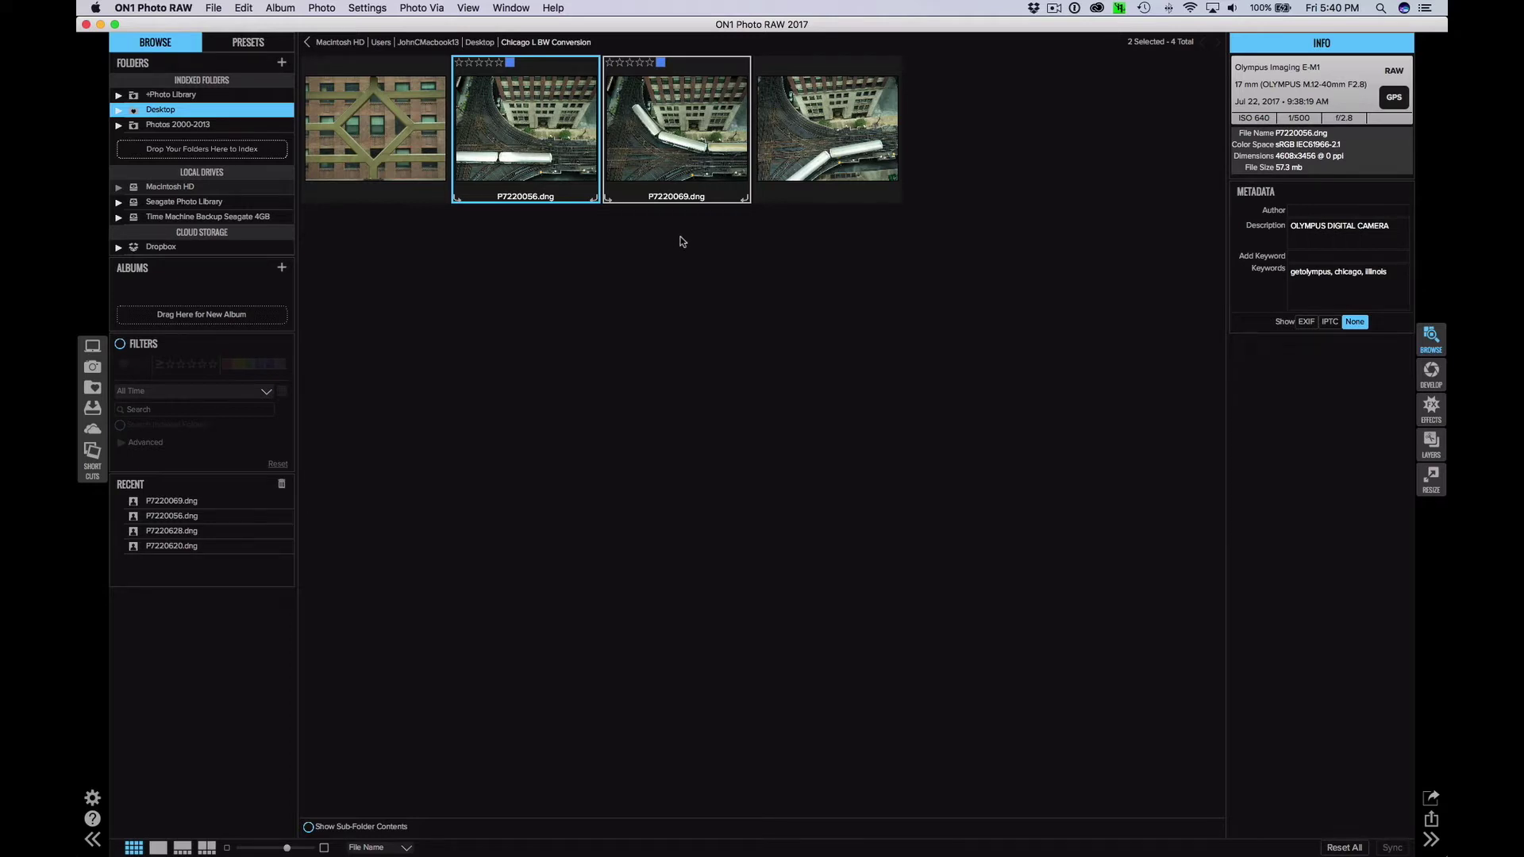
right_click(642, 164)
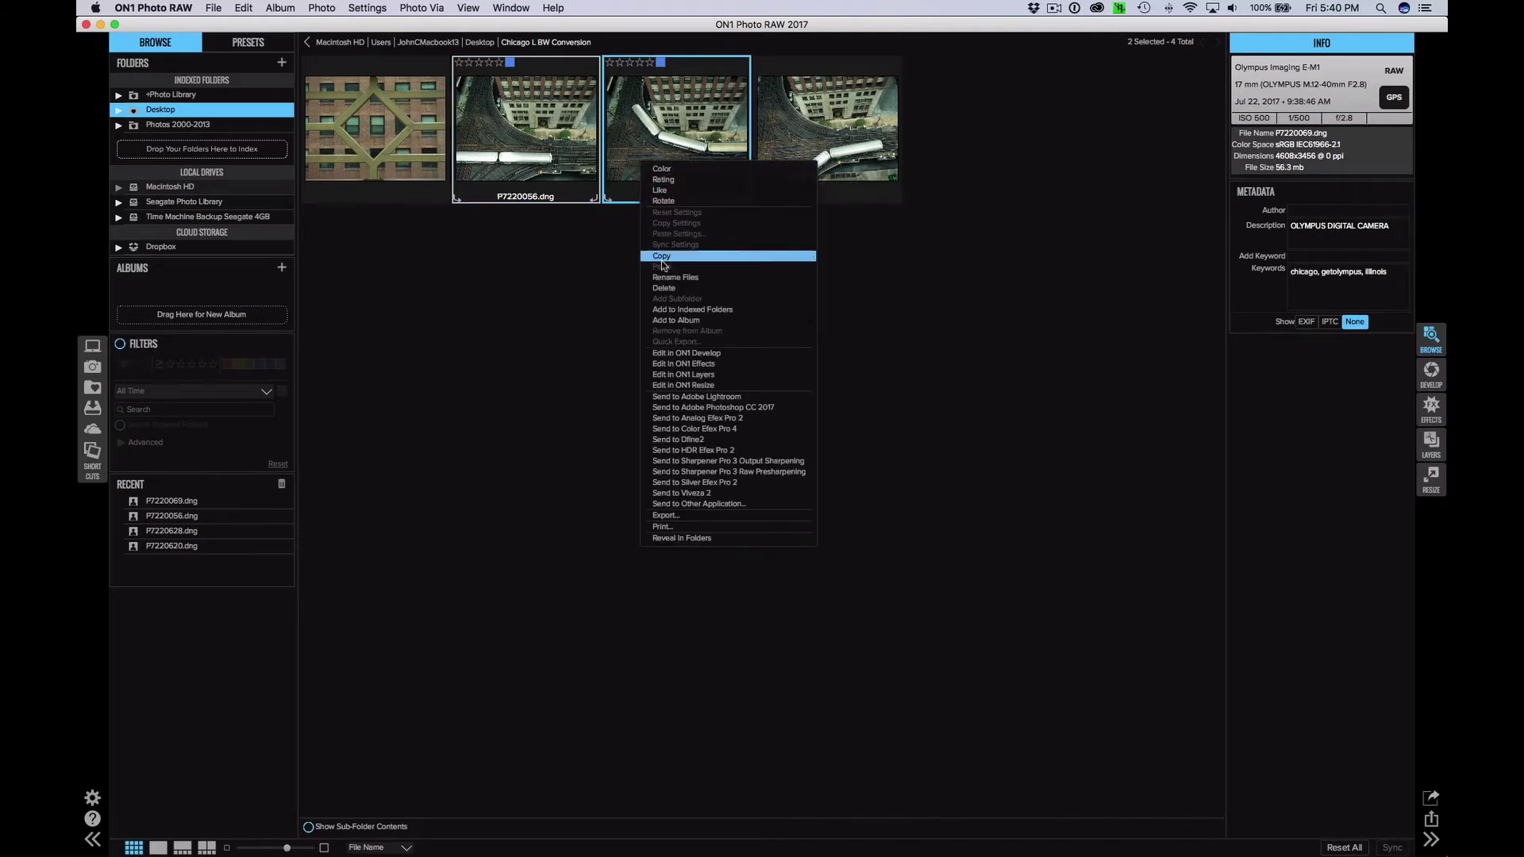
Send both photos to Photoshop CC 2017 as copies with settings applied.
click(671, 408)
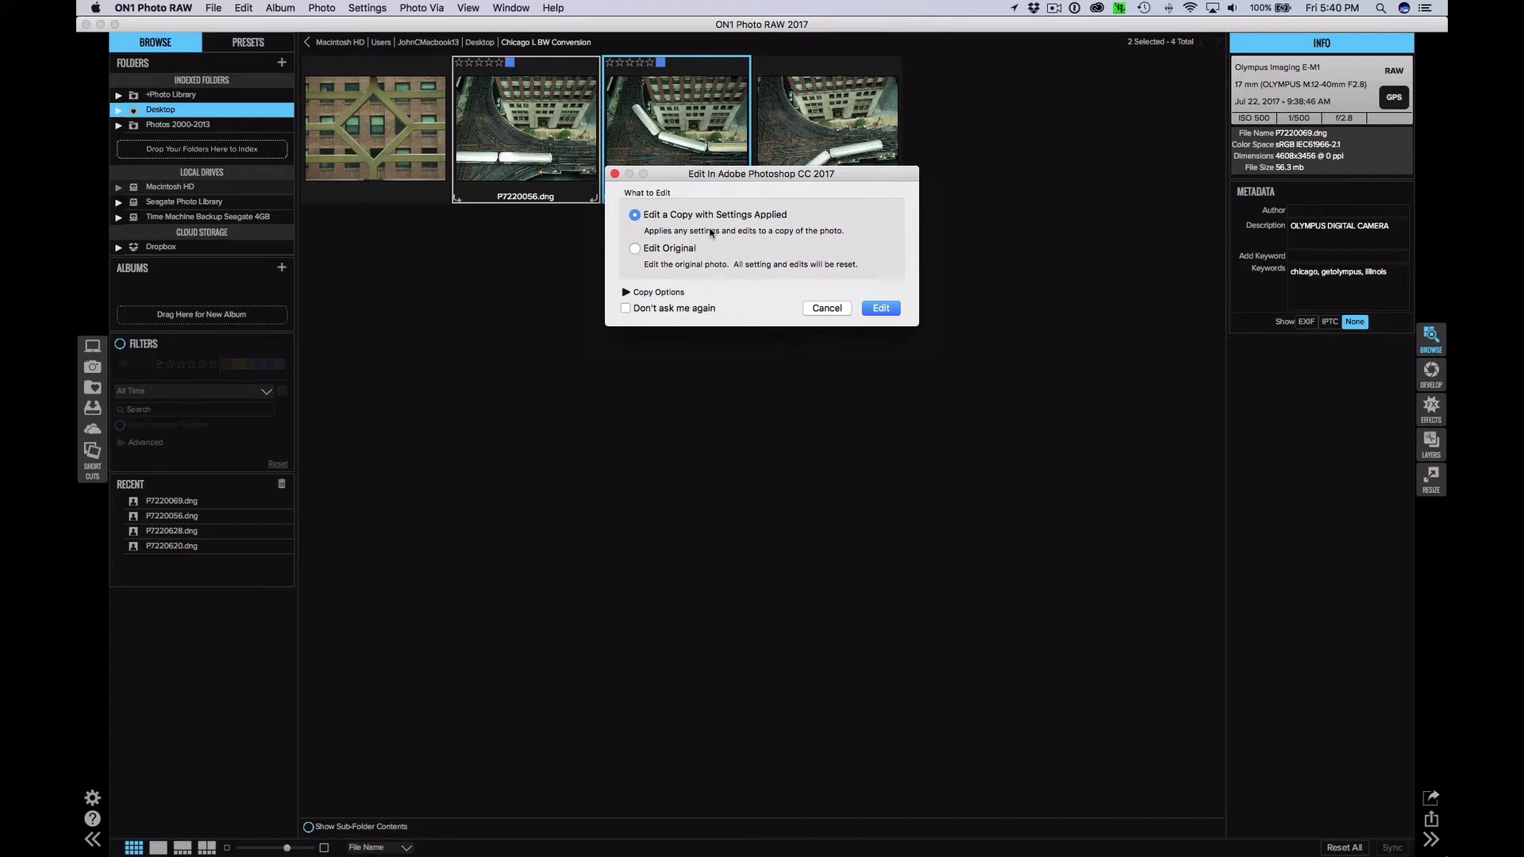
click(636, 249)
click(635, 215)
click(879, 309)
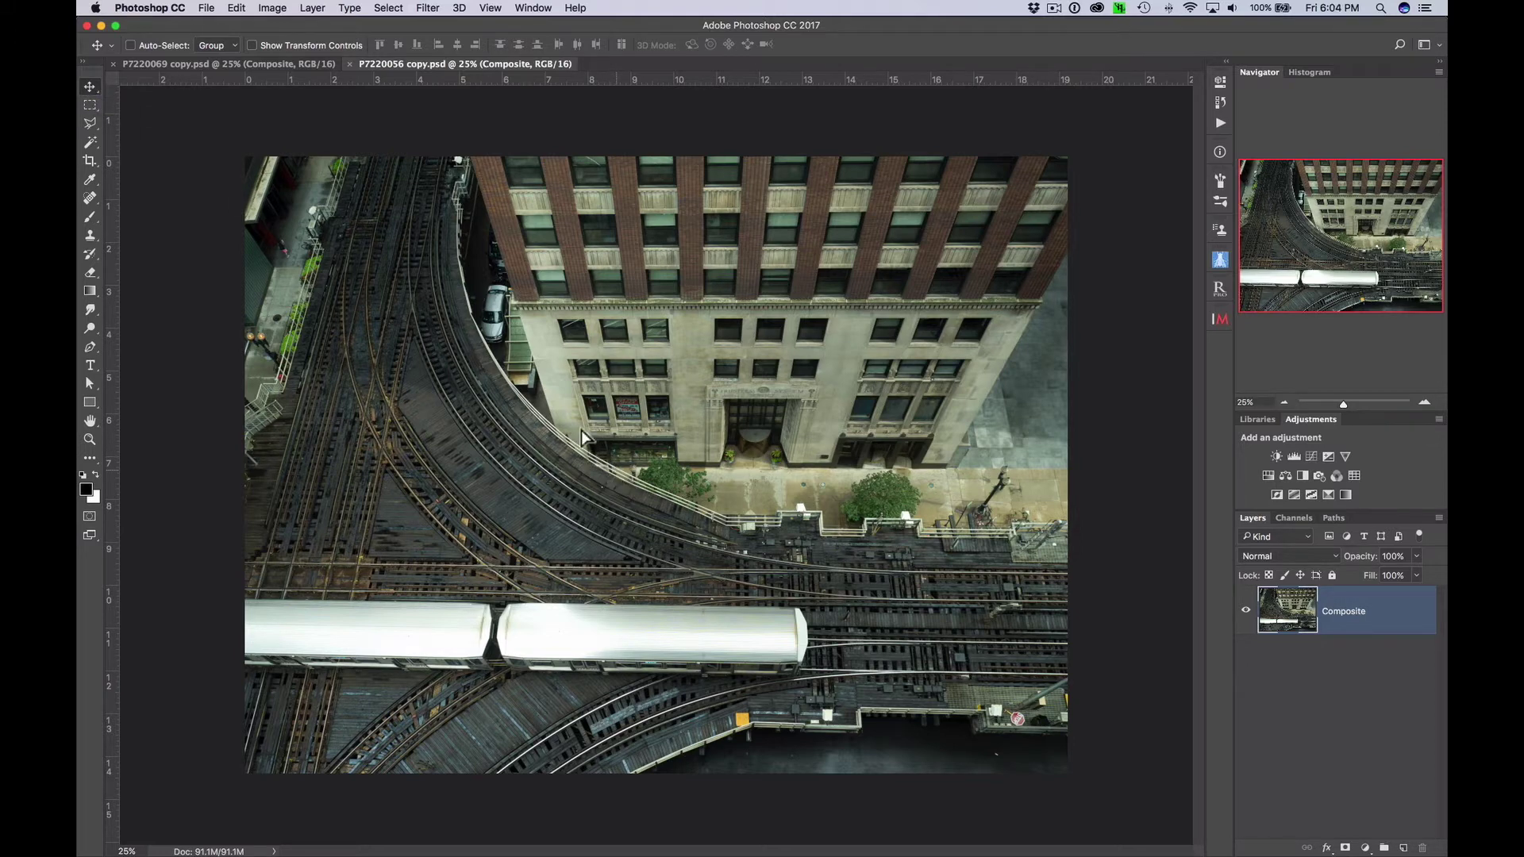
Drag the P7220056 straight-train image into P7220069 copy.psd as a second layer.
drag(617, 475, 662, 420)
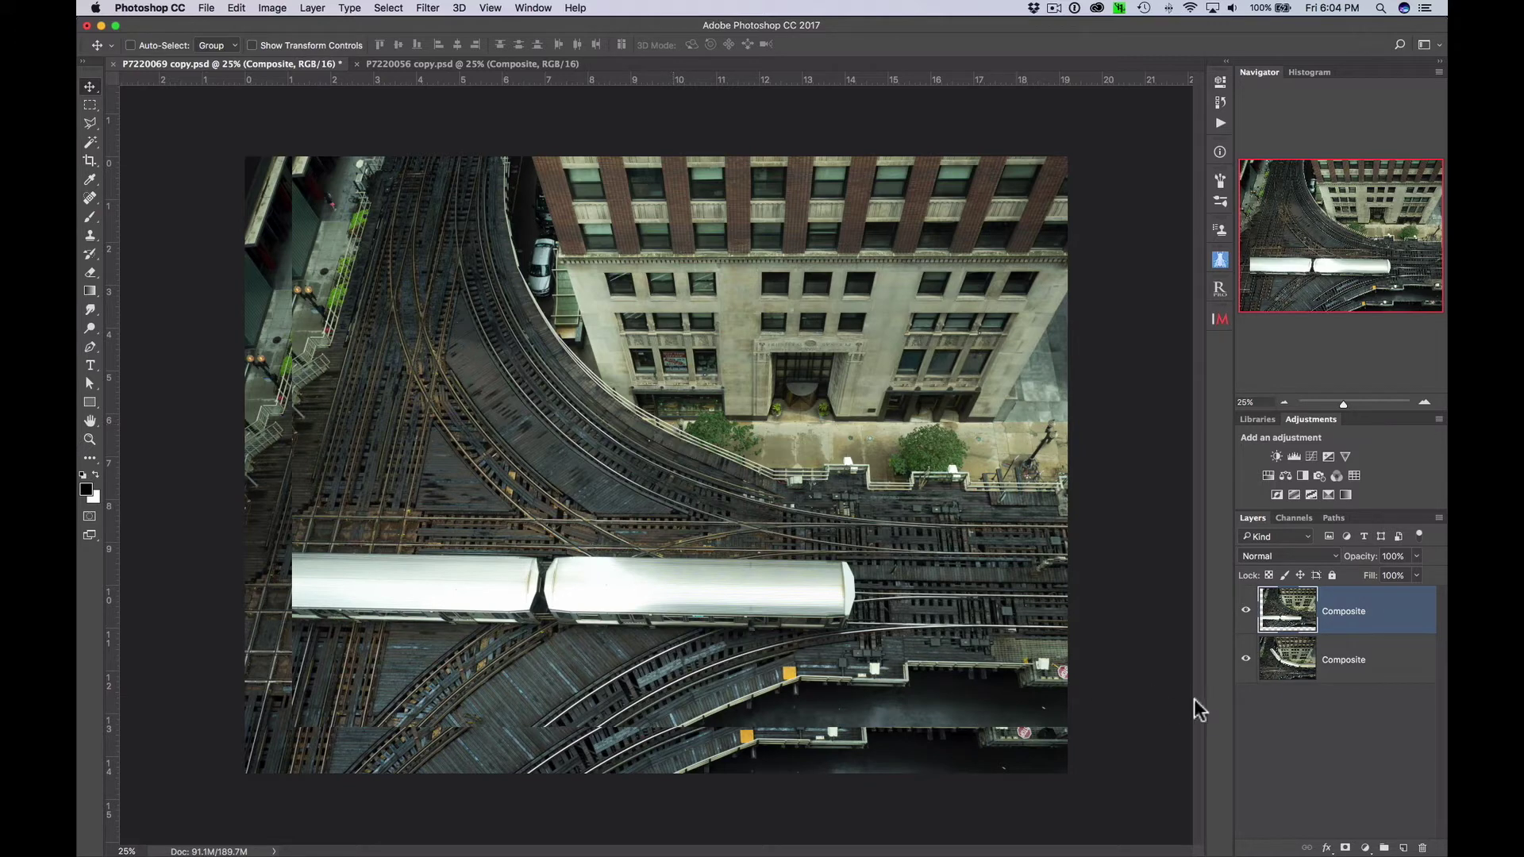
Select both Composite layers in P7220069 copy.psd.
shift+click(1373, 666)
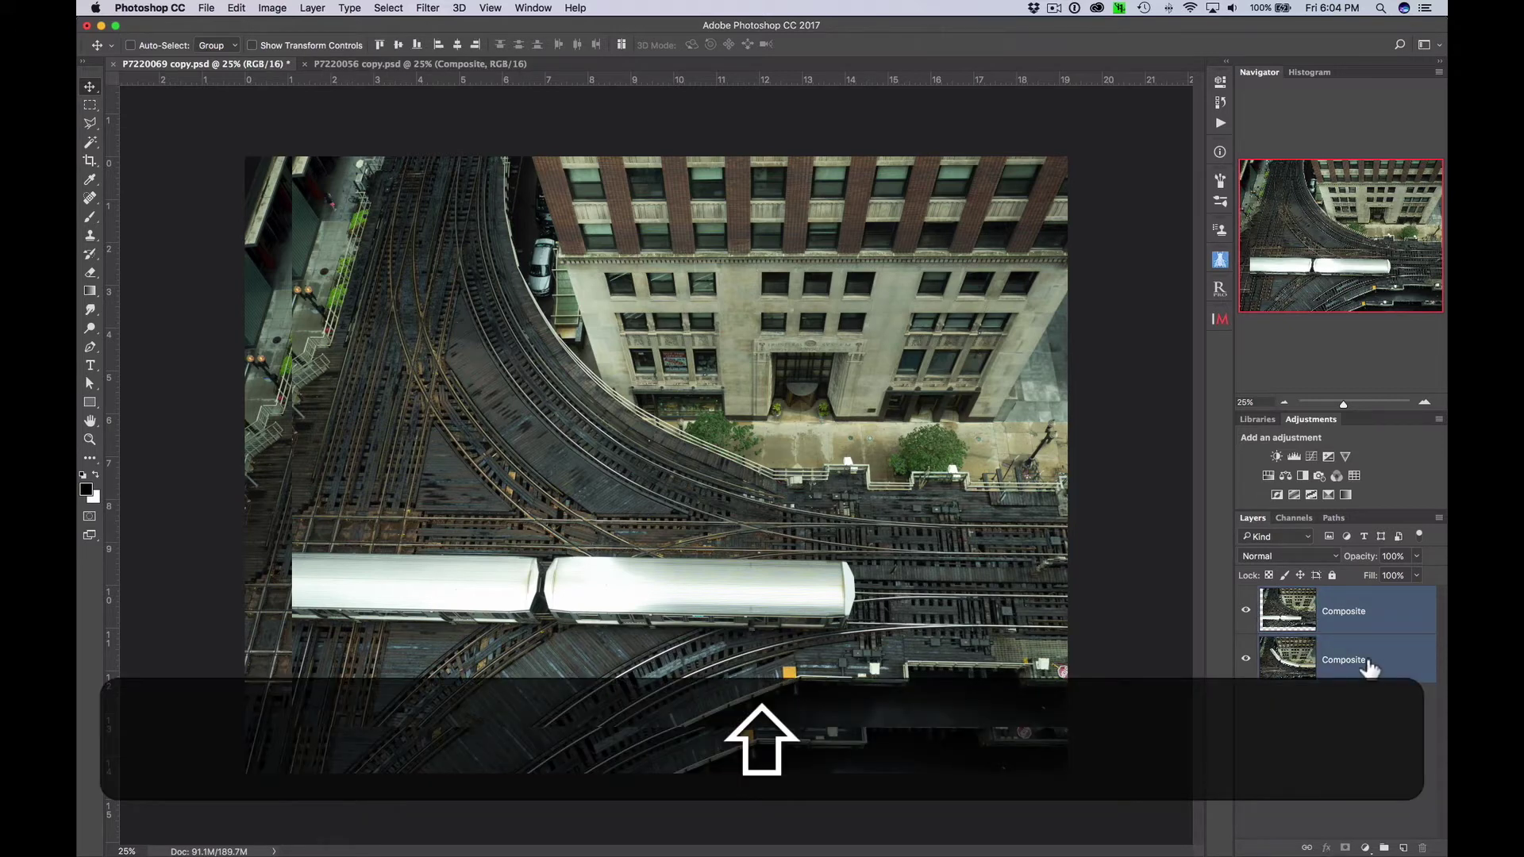
click(243, 8)
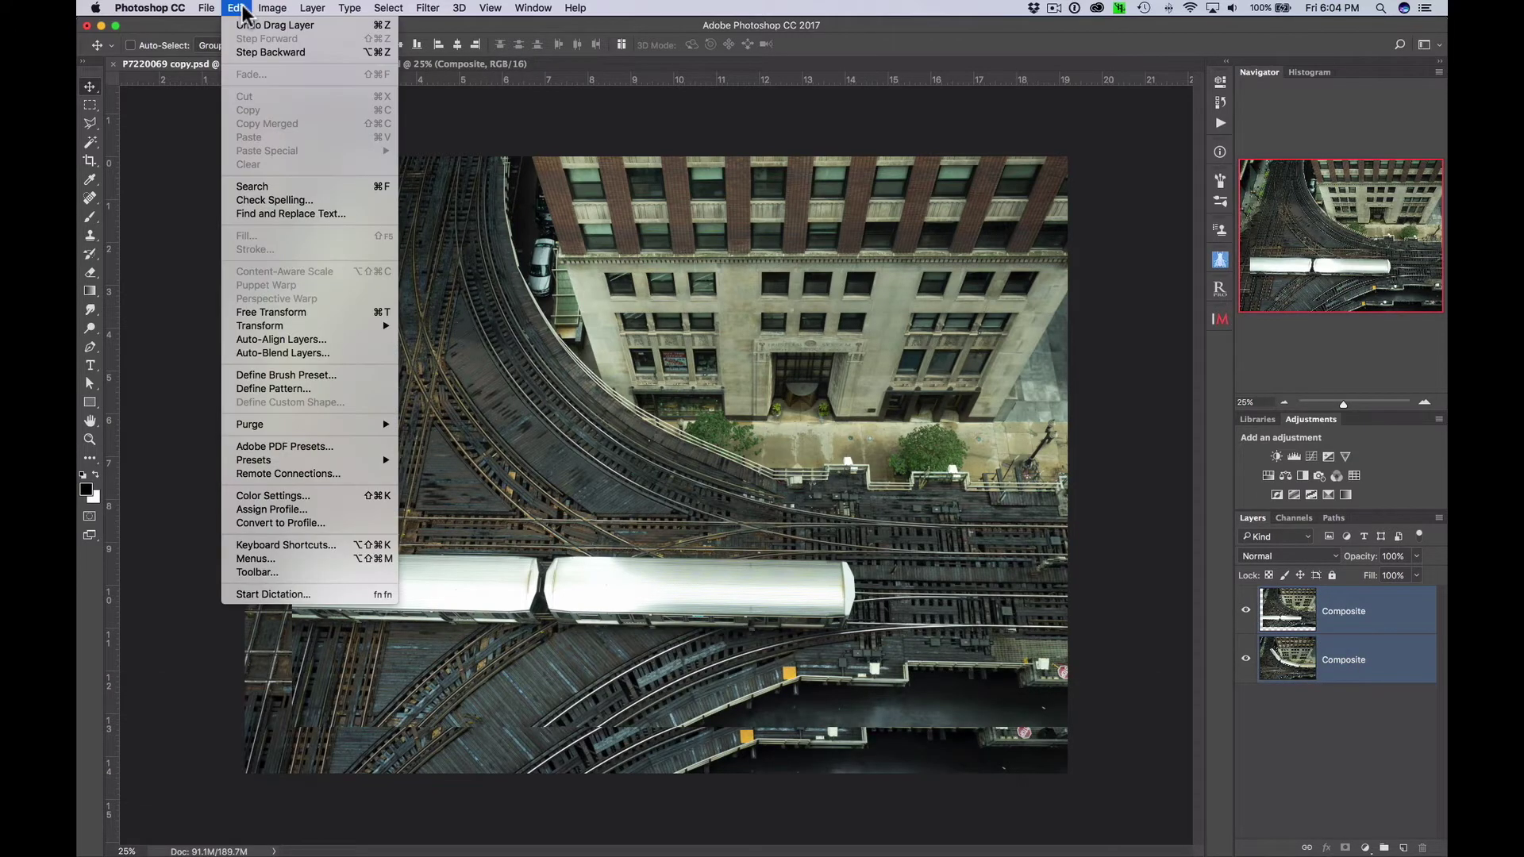
Auto-align the two Composite layers using the default Auto projection.
click(291, 339)
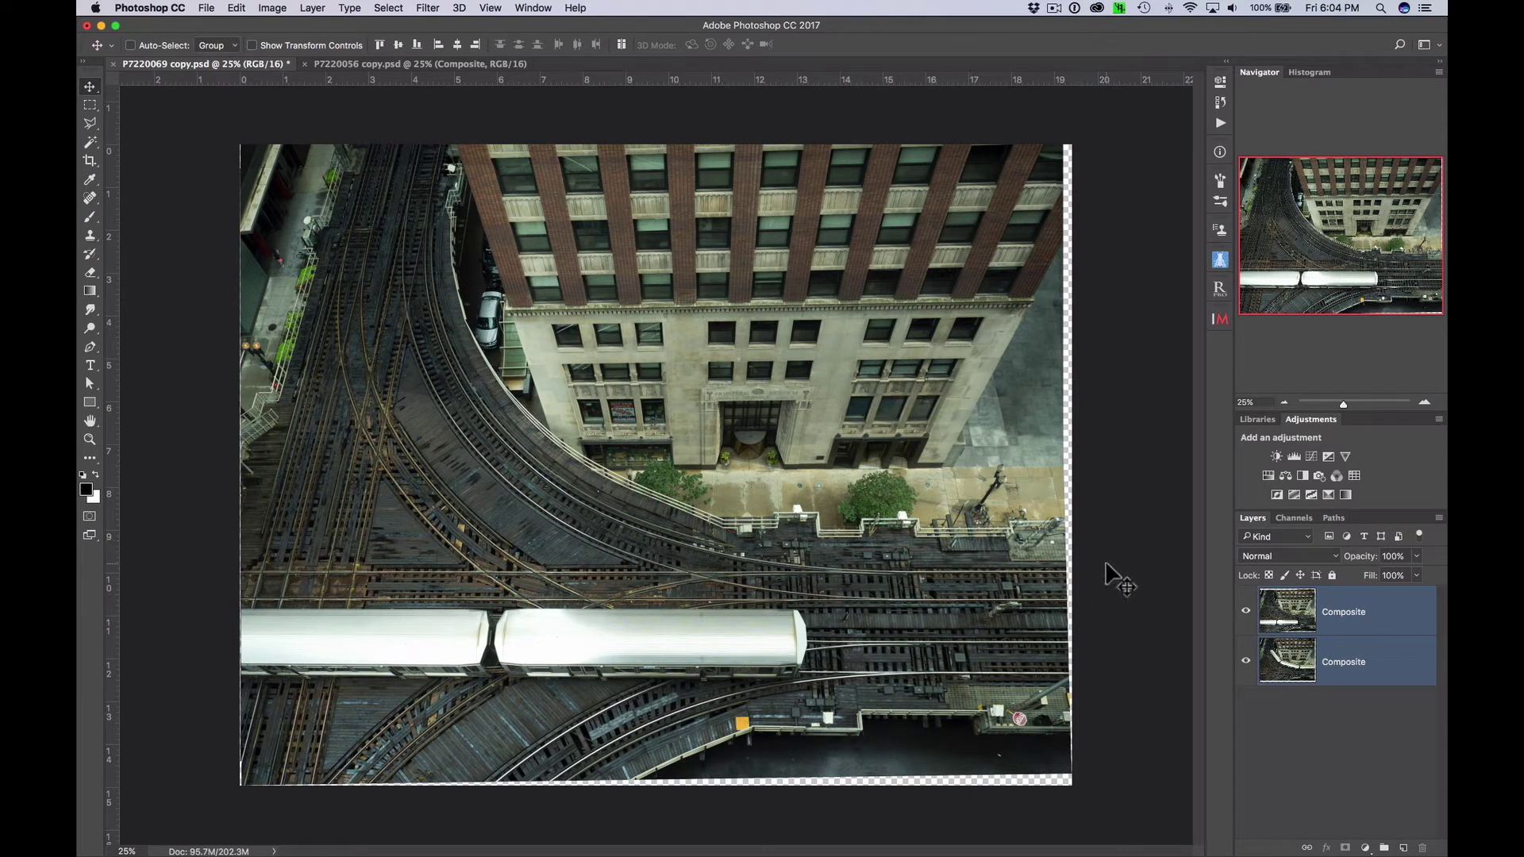
Toggle the top layer's visibility repeatedly to check the alignment.
click(1246, 613)
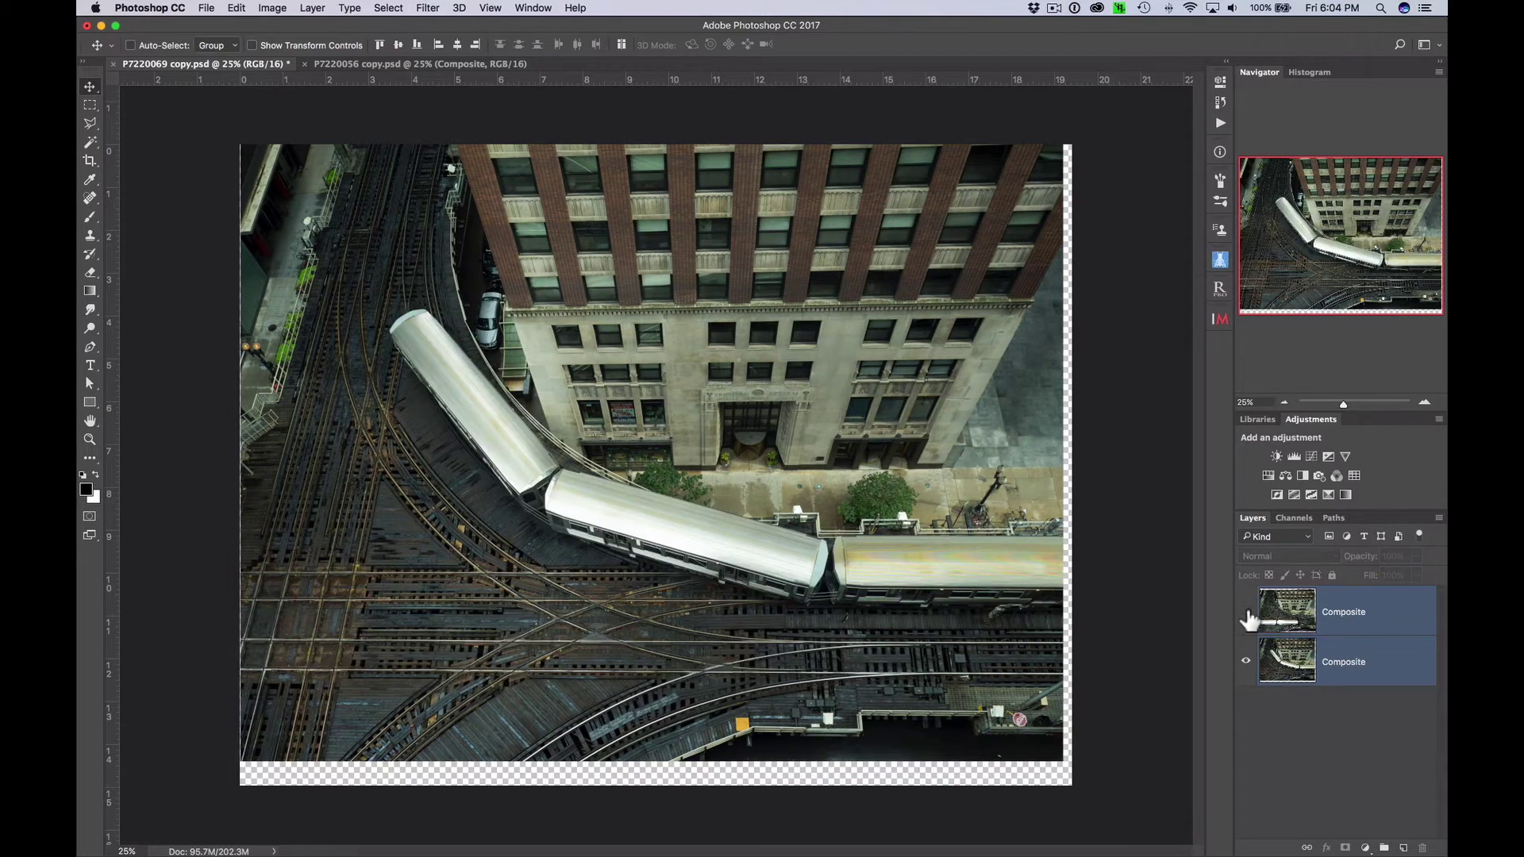
click(1246, 613)
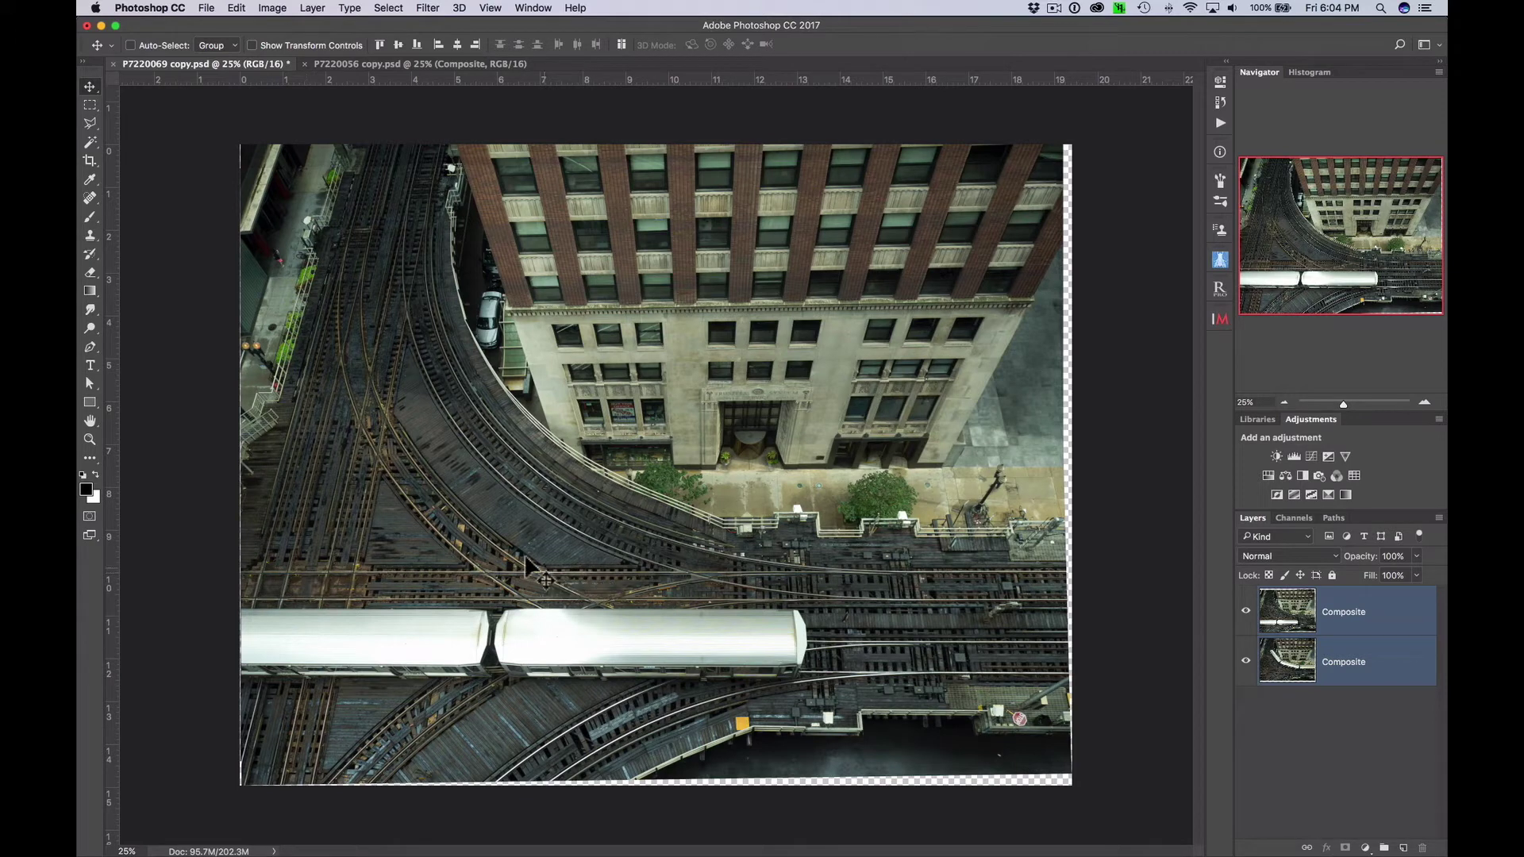
click(1246, 612)
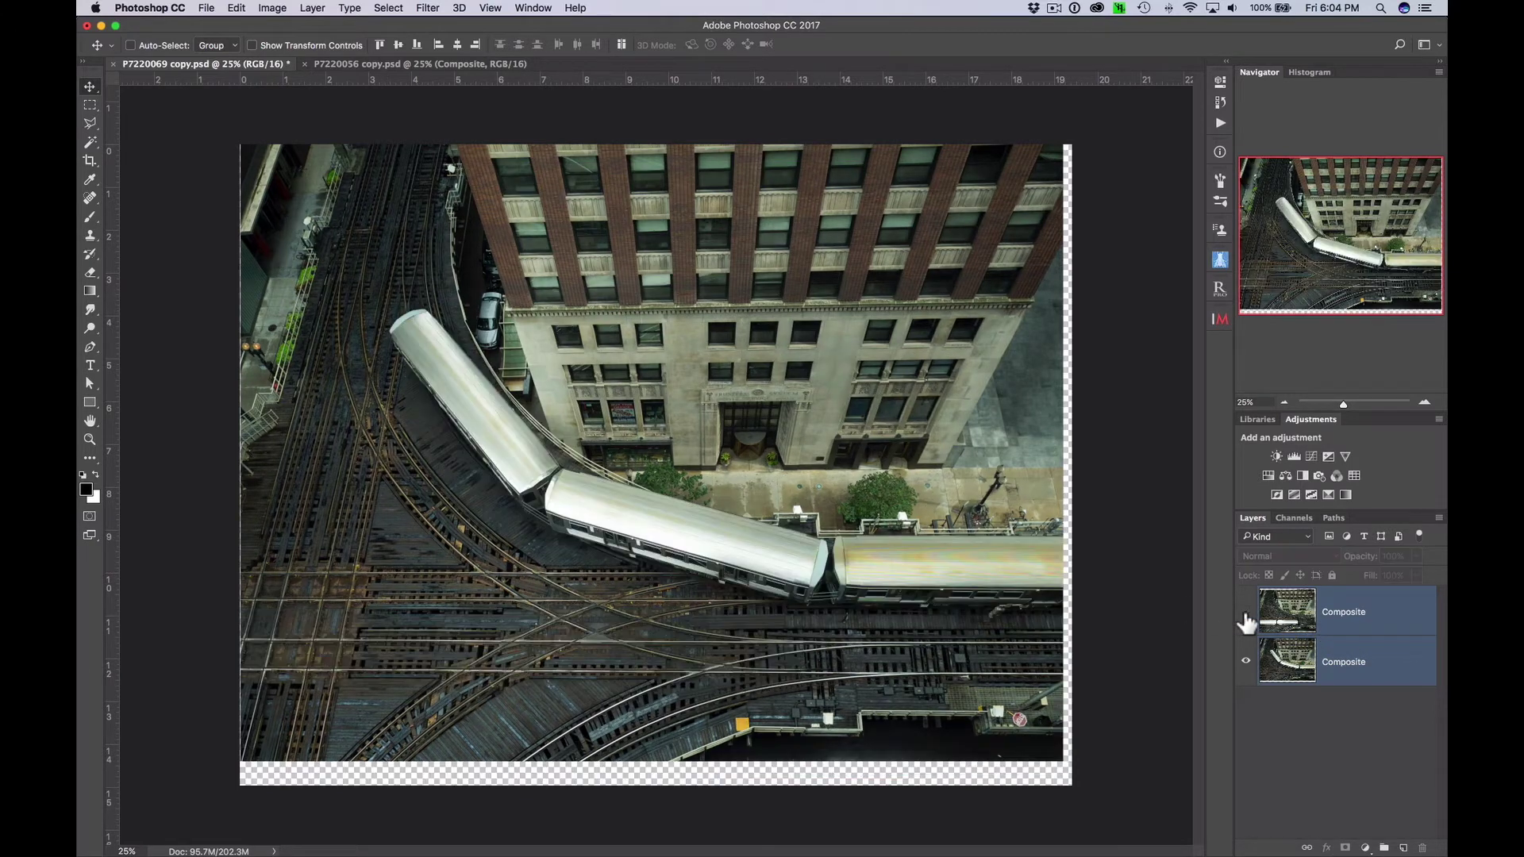
click(1246, 613)
click(1246, 613)
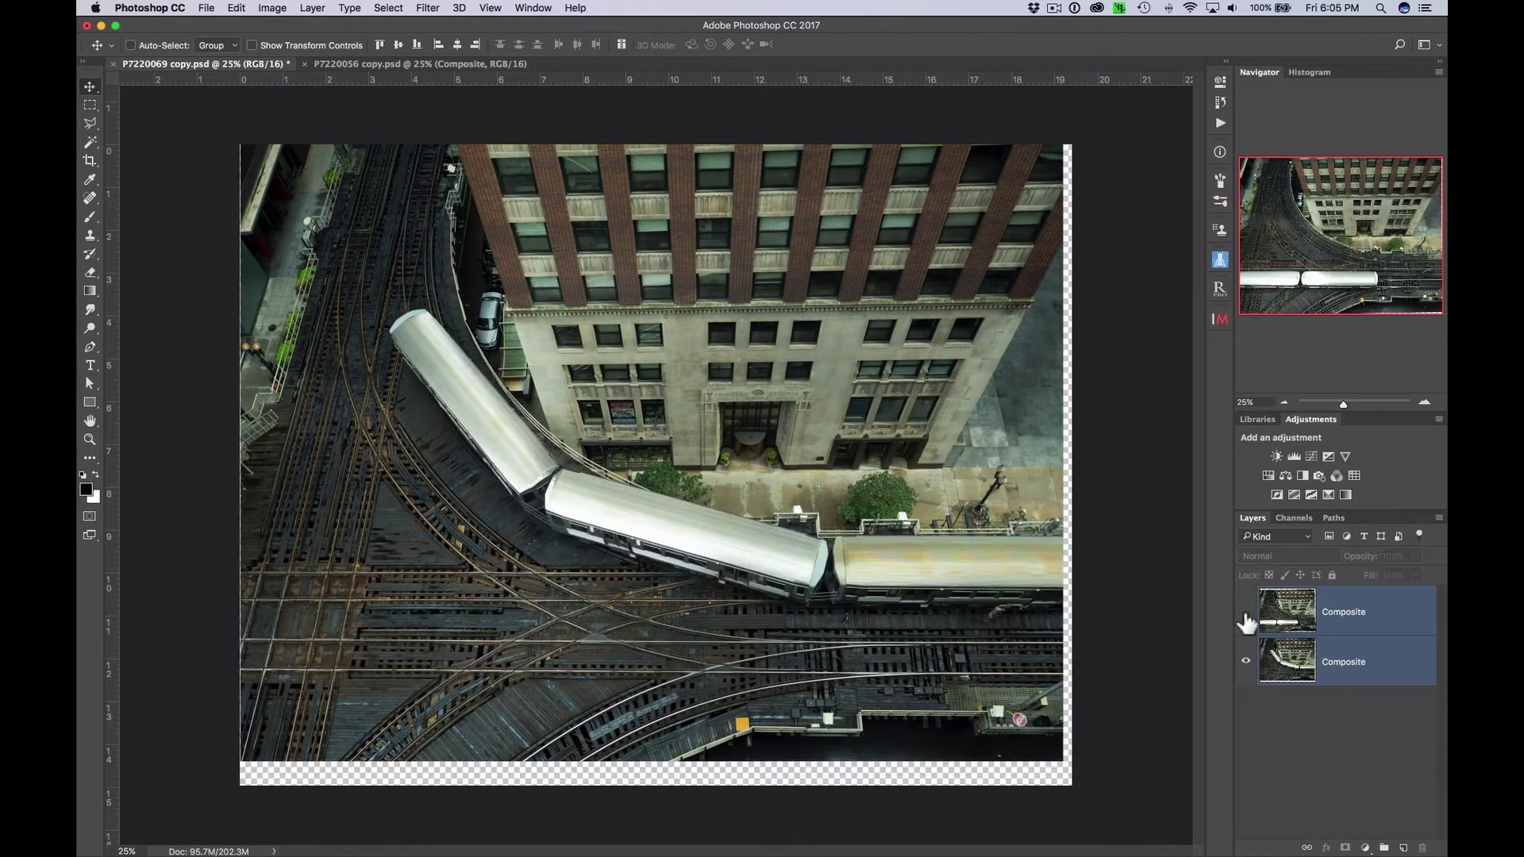
click(1246, 613)
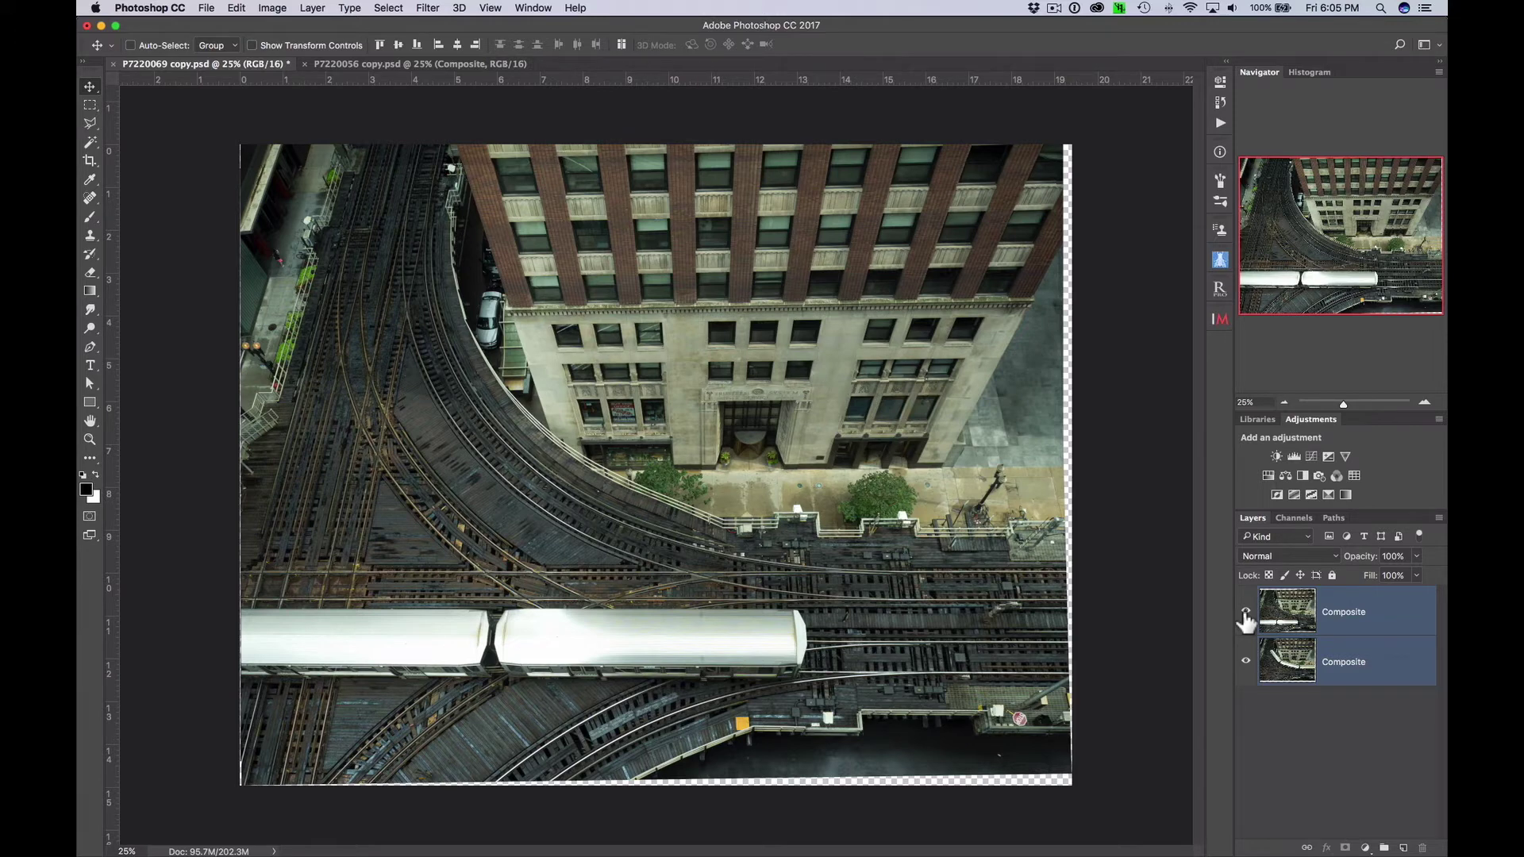
Move the curving-train layer to the top and give it a layer mask.
click(1341, 714)
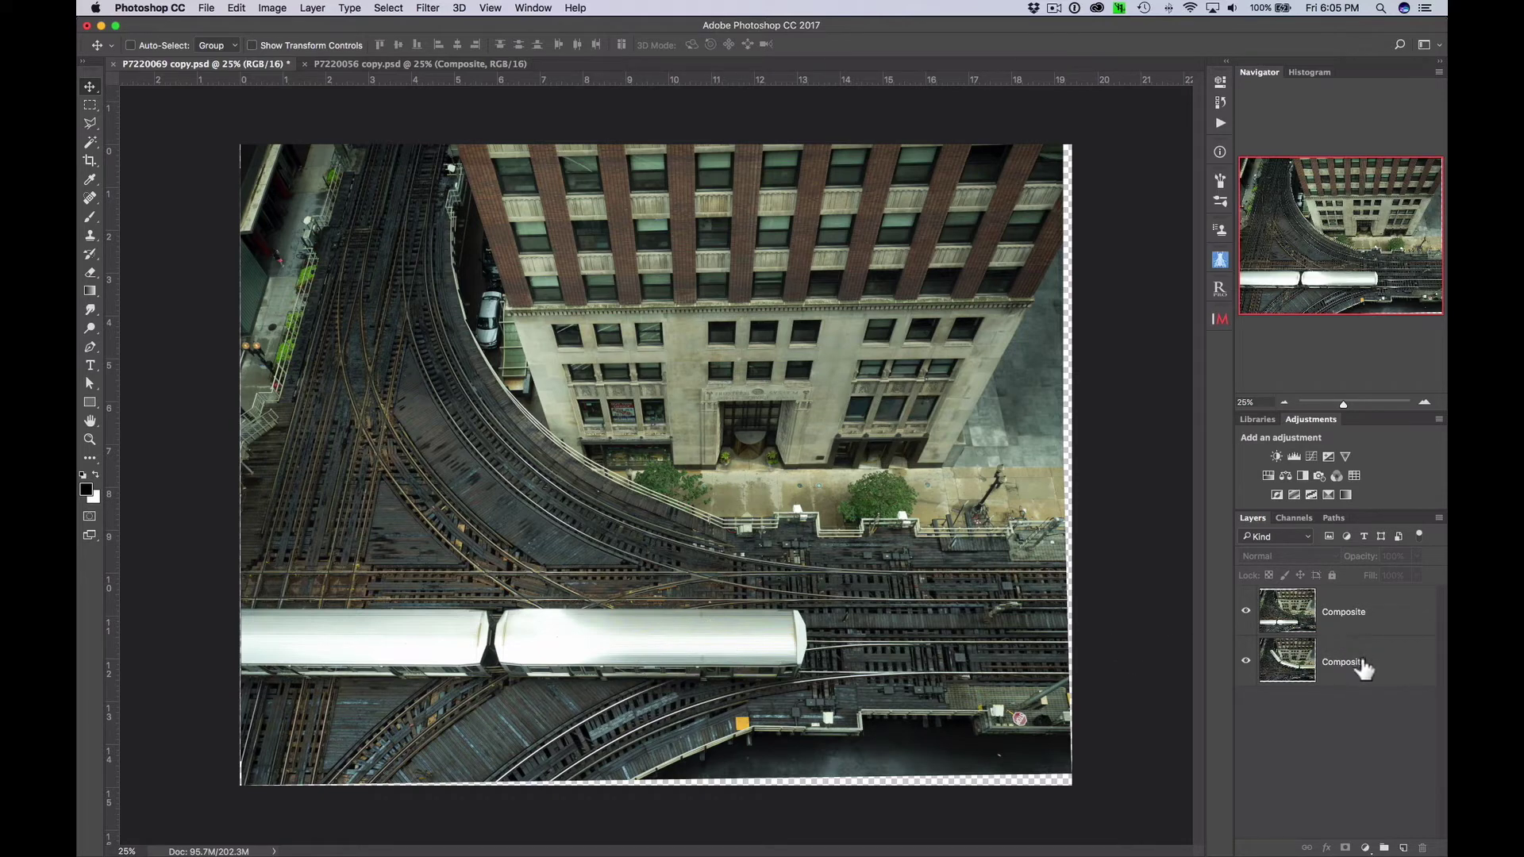
drag(1364, 670, 1349, 603)
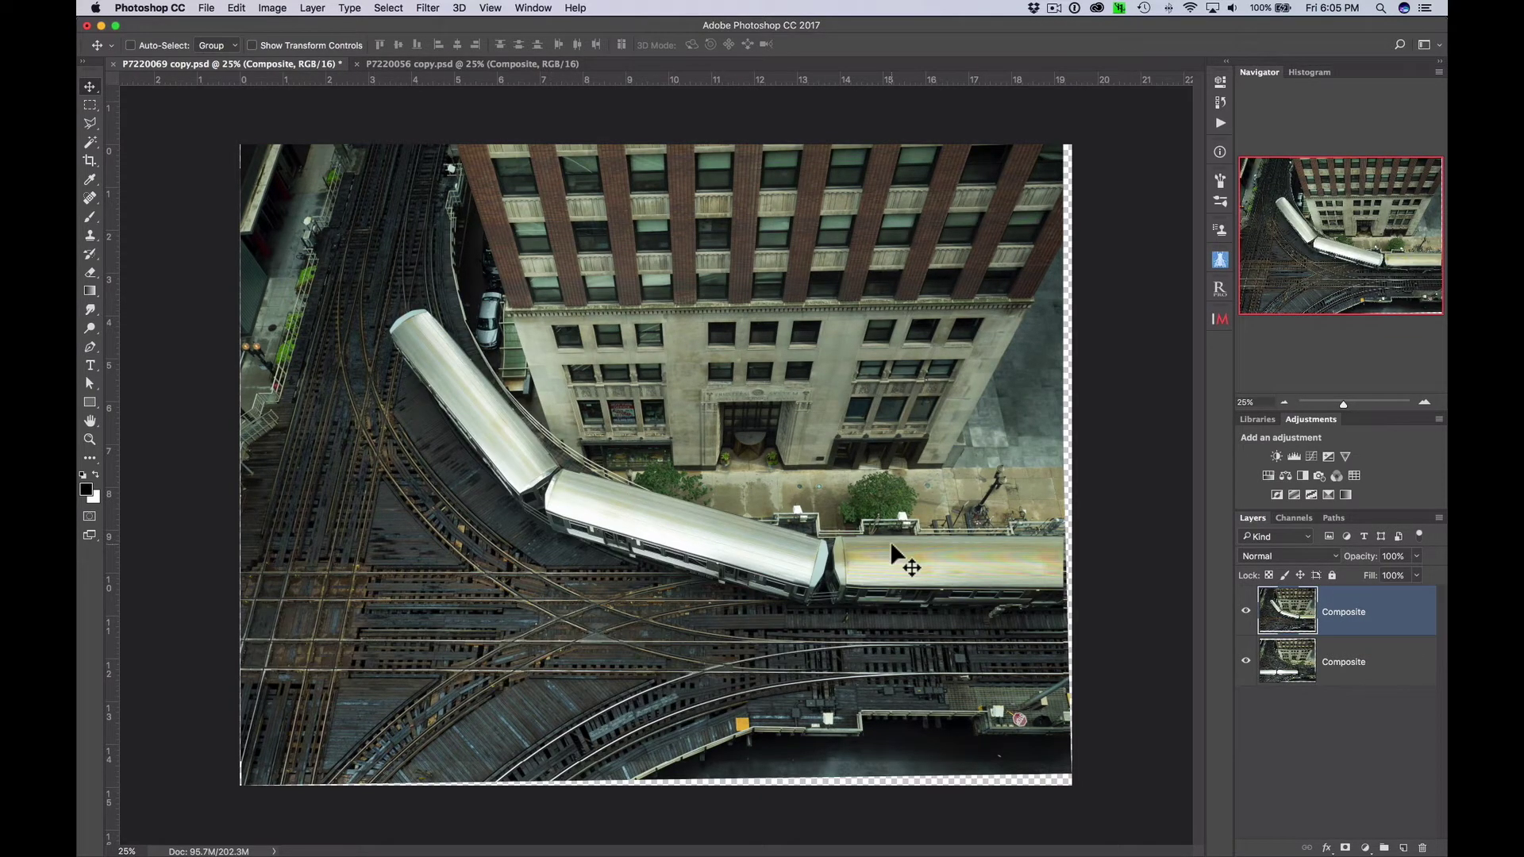
click(1346, 847)
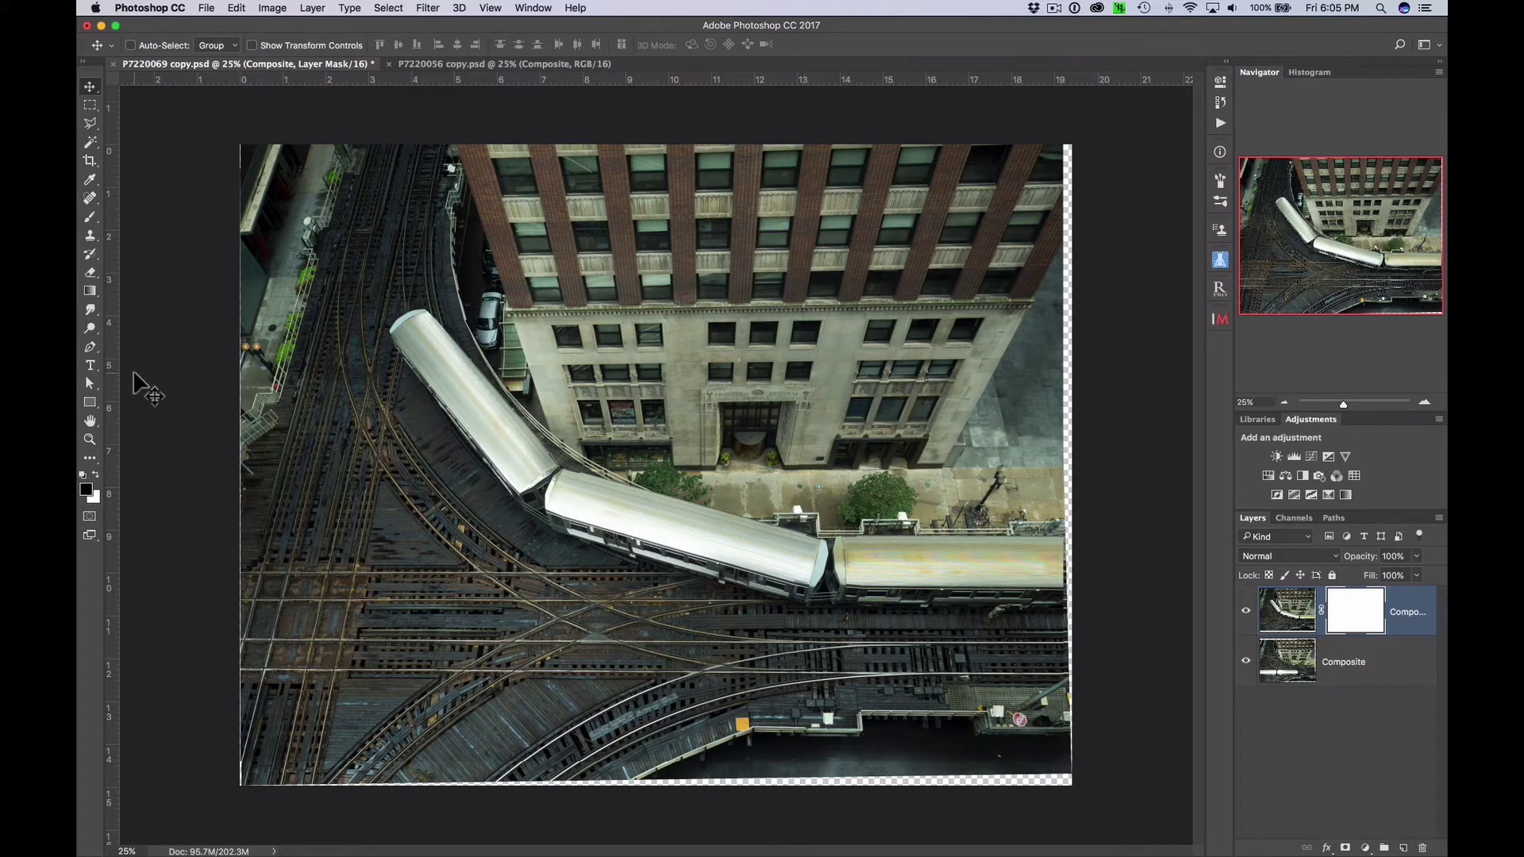
Reset the foreground and background colours to default black and white.
click(81, 475)
Paint black on the mask to reveal the straight train along the lower tracks.
click(91, 221)
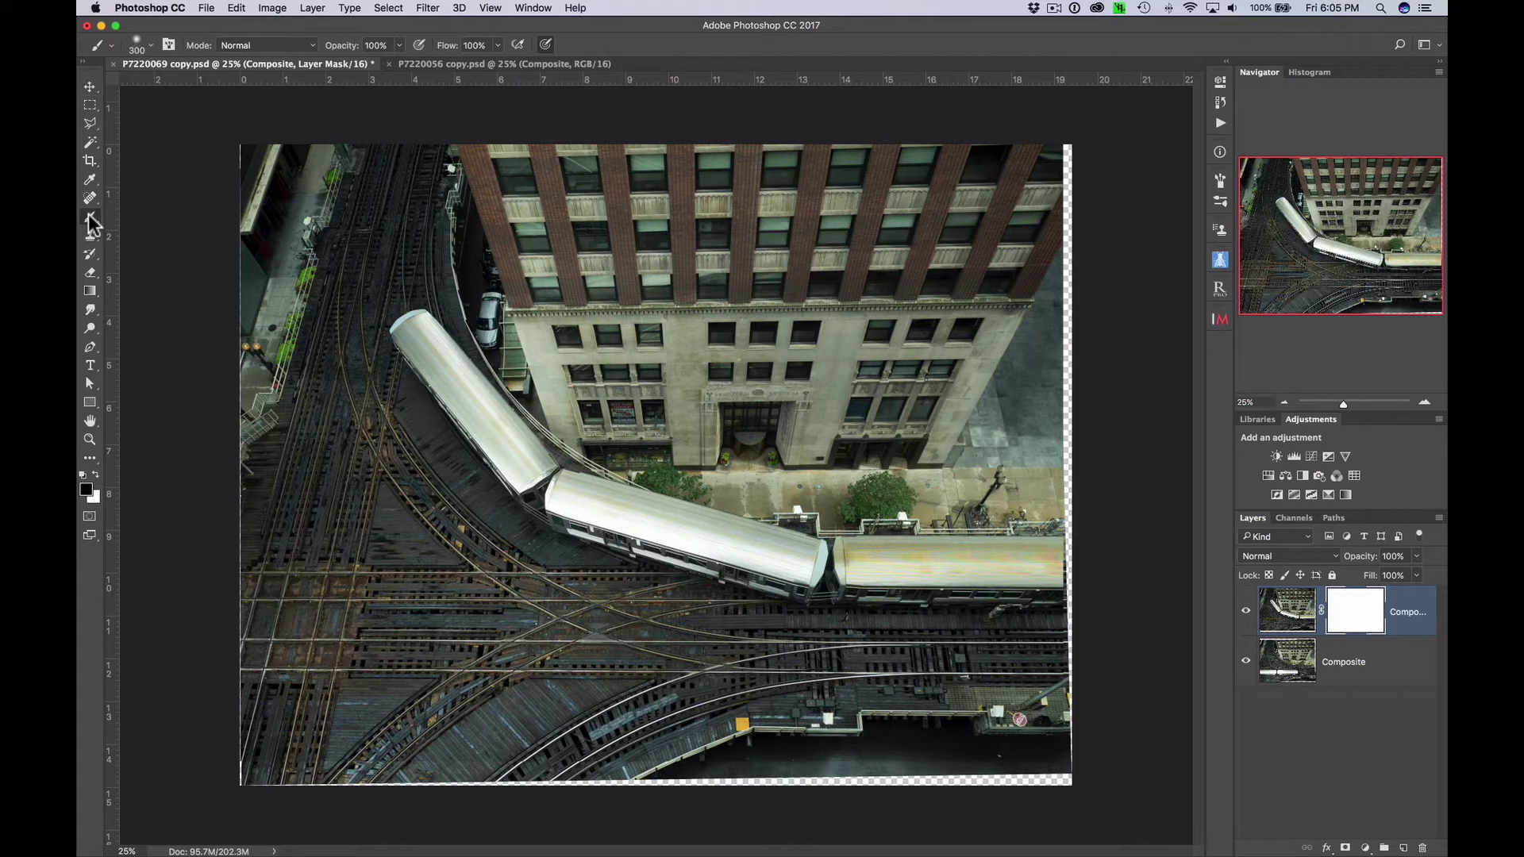
click(295, 614)
mouse_move(296, 613)
mouse_down()
mouse_move(449, 619)
mouse_move(277, 635)
mouse_move(391, 640)
mouse_move(374, 643)
mouse_move(248, 645)
mouse_move(640, 627)
mouse_move(430, 631)
mouse_move(597, 640)
mouse_move(294, 665)
mouse_up()
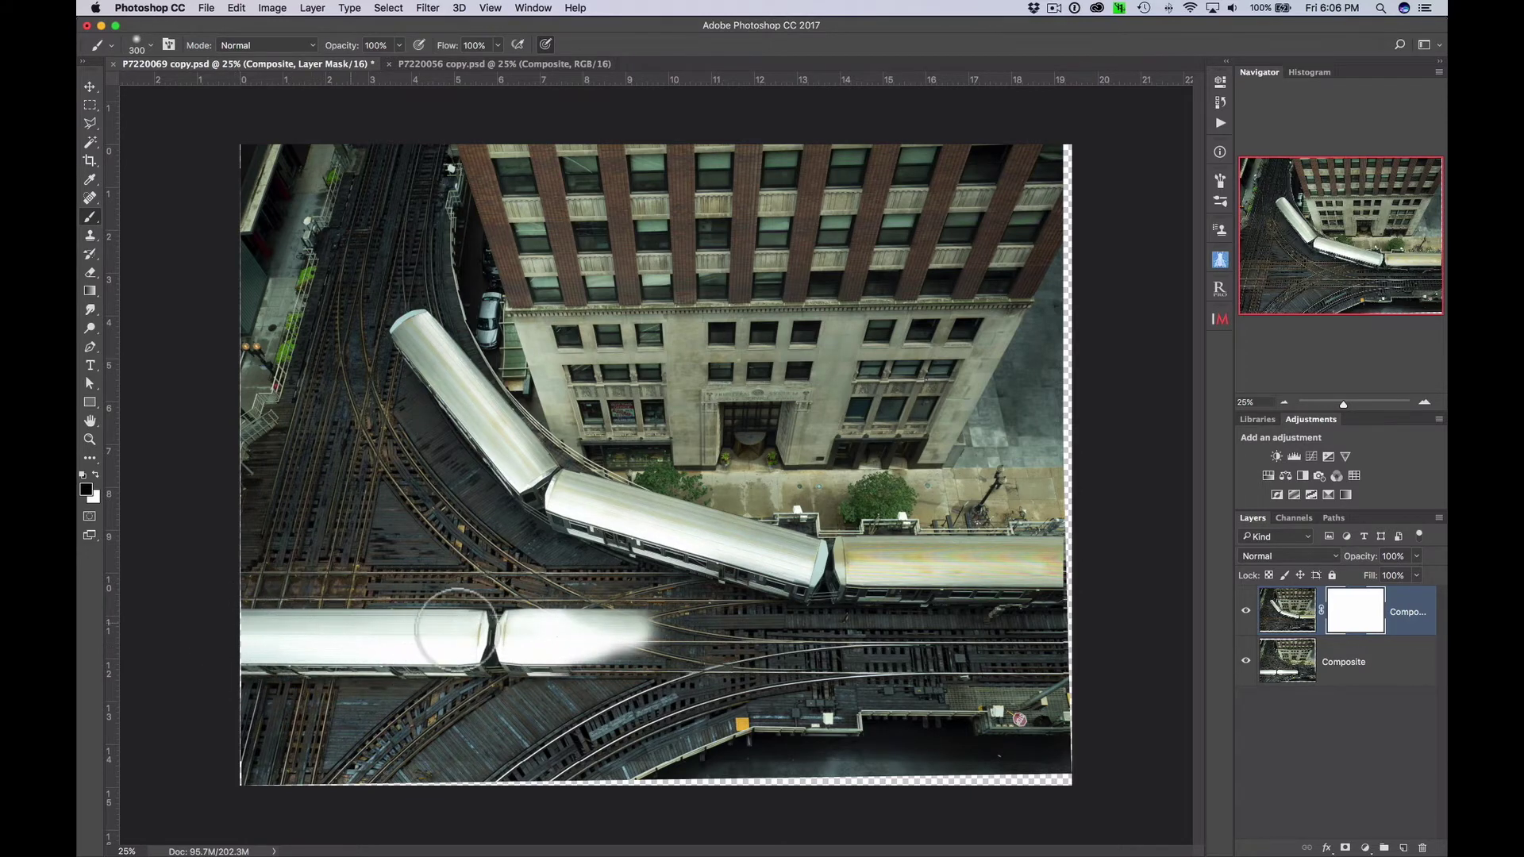
mouse_move(455, 629)
mouse_down()
mouse_move(722, 629)
mouse_move(528, 650)
mouse_move(687, 654)
mouse_move(551, 668)
mouse_move(782, 667)
mouse_up()
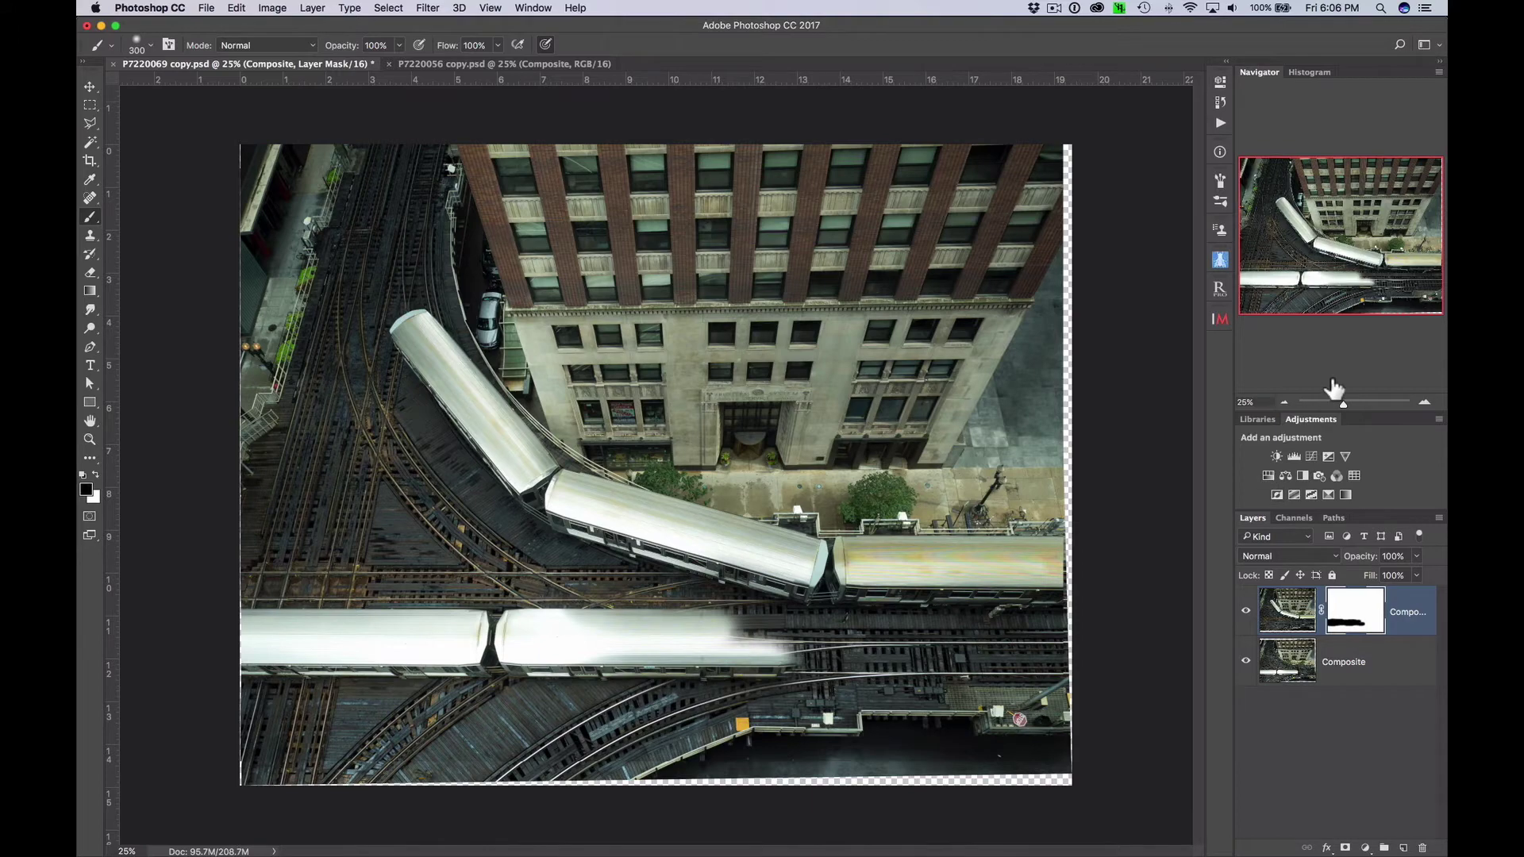
At 100% zoom, paint near the upper car, undoing the stroke that hid it.
click(1427, 404)
click(1426, 404)
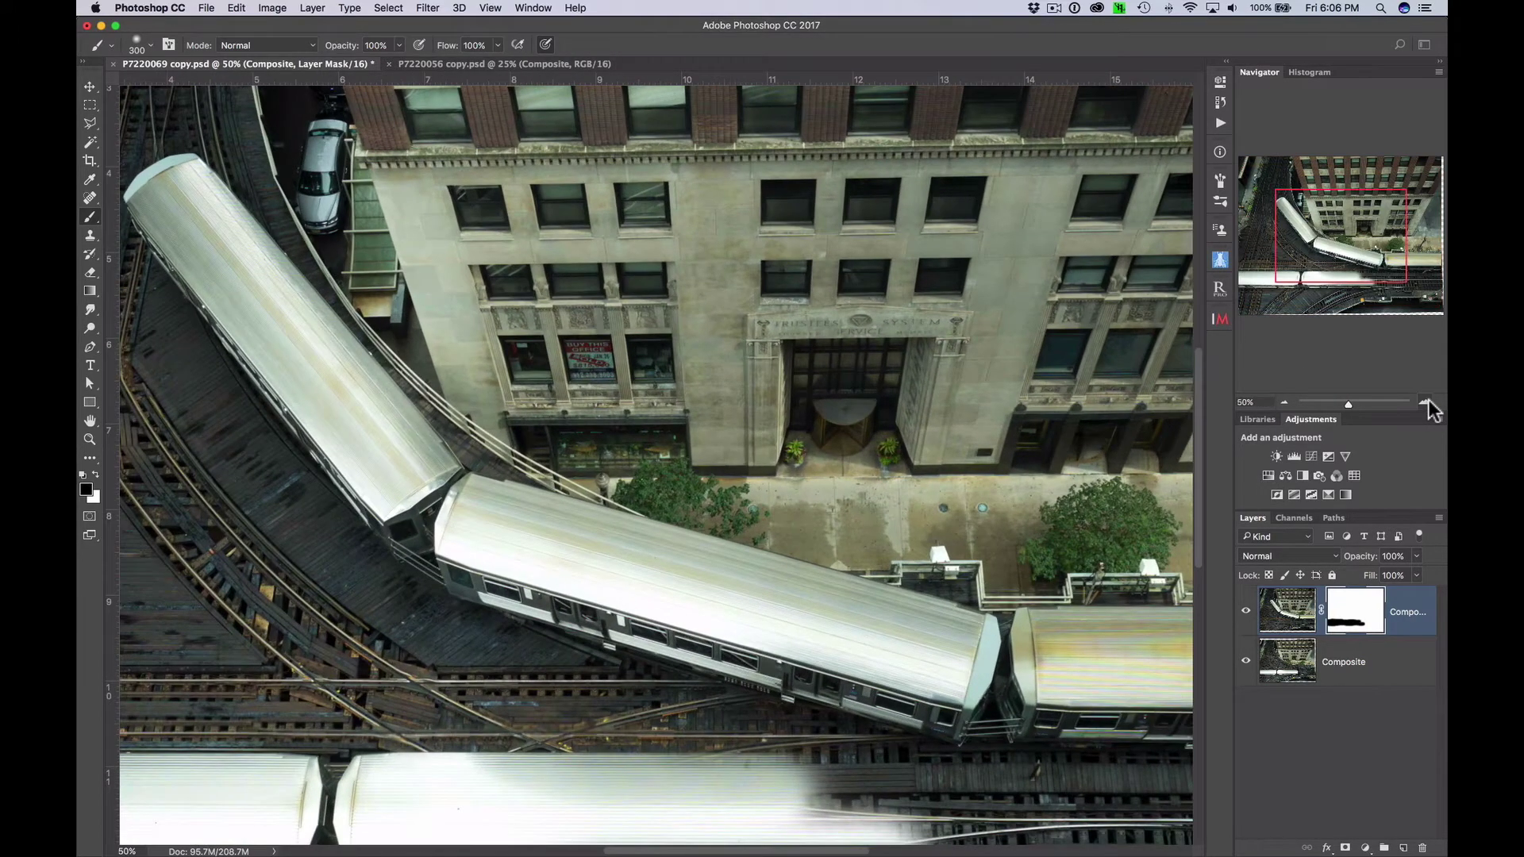
click(1427, 403)
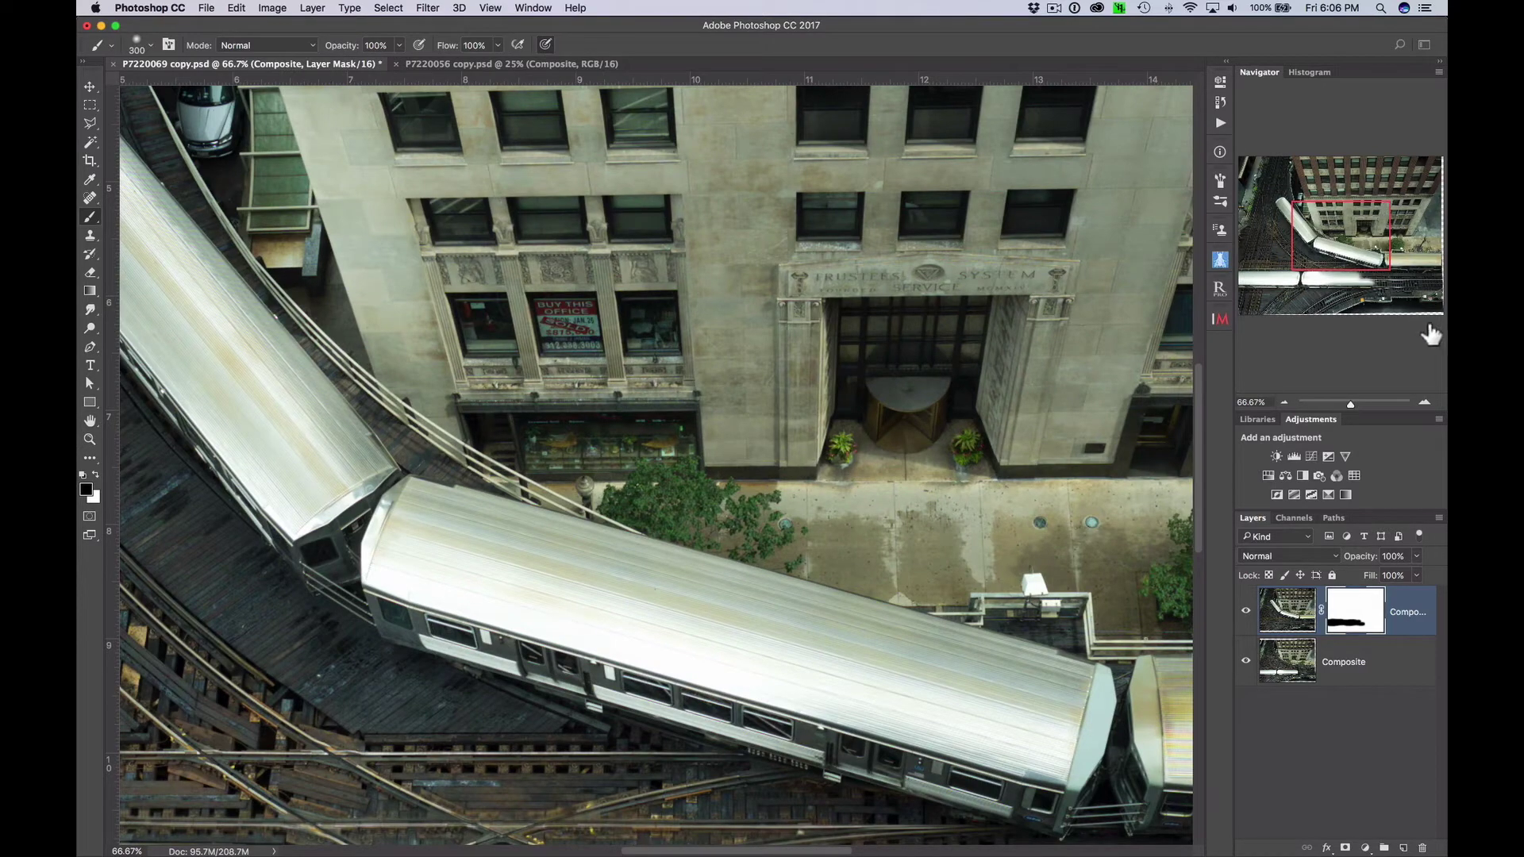
click(1426, 403)
drag(1371, 254, 1368, 278)
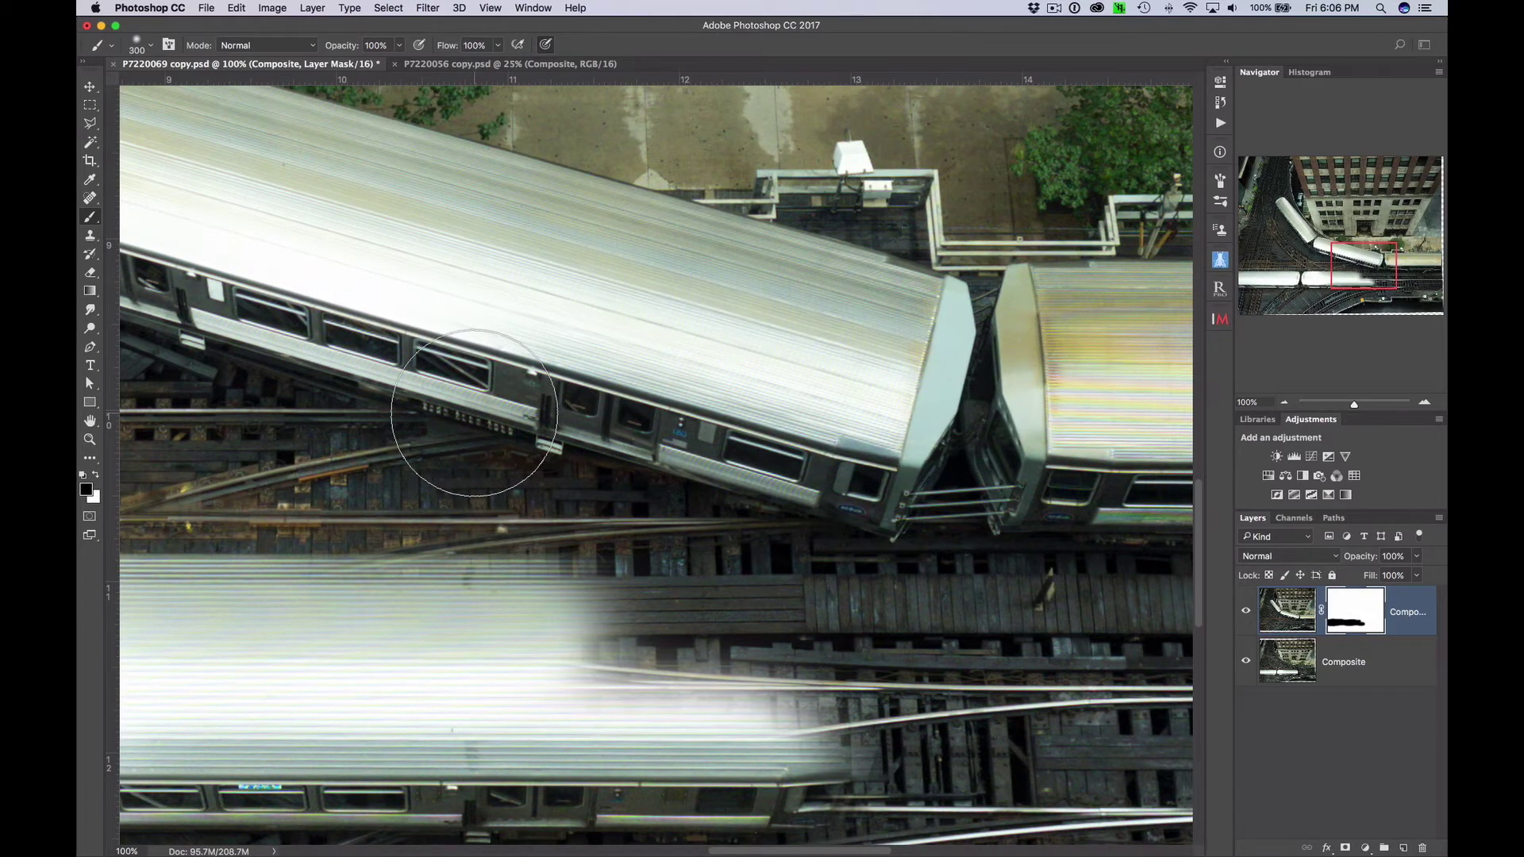
mouse_move(474, 413)
mouse_down()
mouse_move(451, 373)
mouse_move(373, 396)
mouse_move(437, 368)
mouse_move(341, 367)
mouse_move(518, 371)
mouse_move(514, 392)
mouse_move(603, 386)
mouse_move(669, 442)
mouse_move(769, 434)
mouse_move(875, 459)
mouse_move(811, 463)
mouse_move(510, 391)
mouse_move(427, 423)
mouse_move(397, 457)
mouse_up()
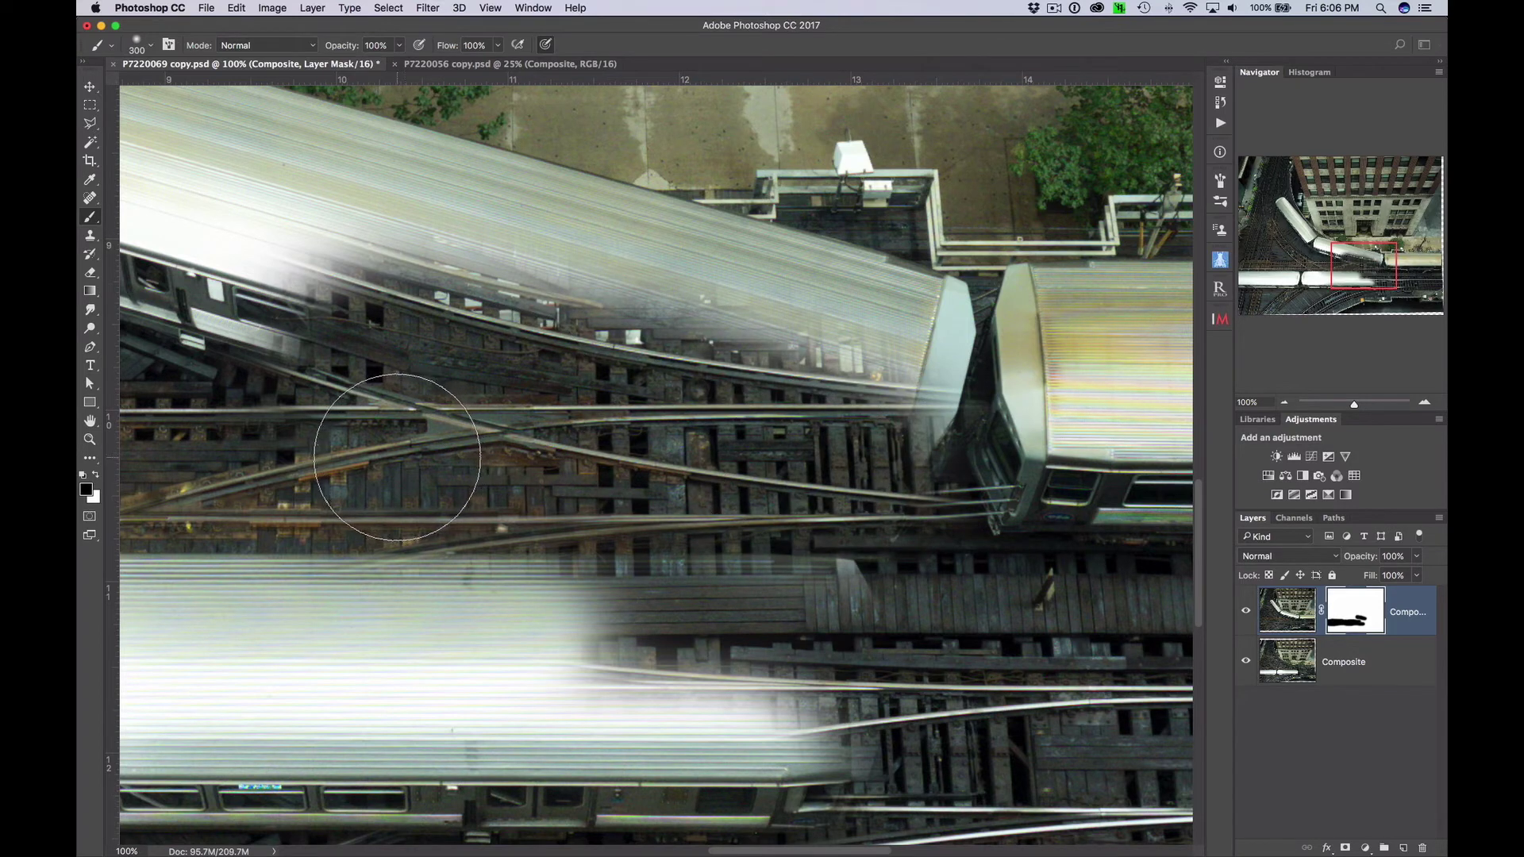
key(super+z)
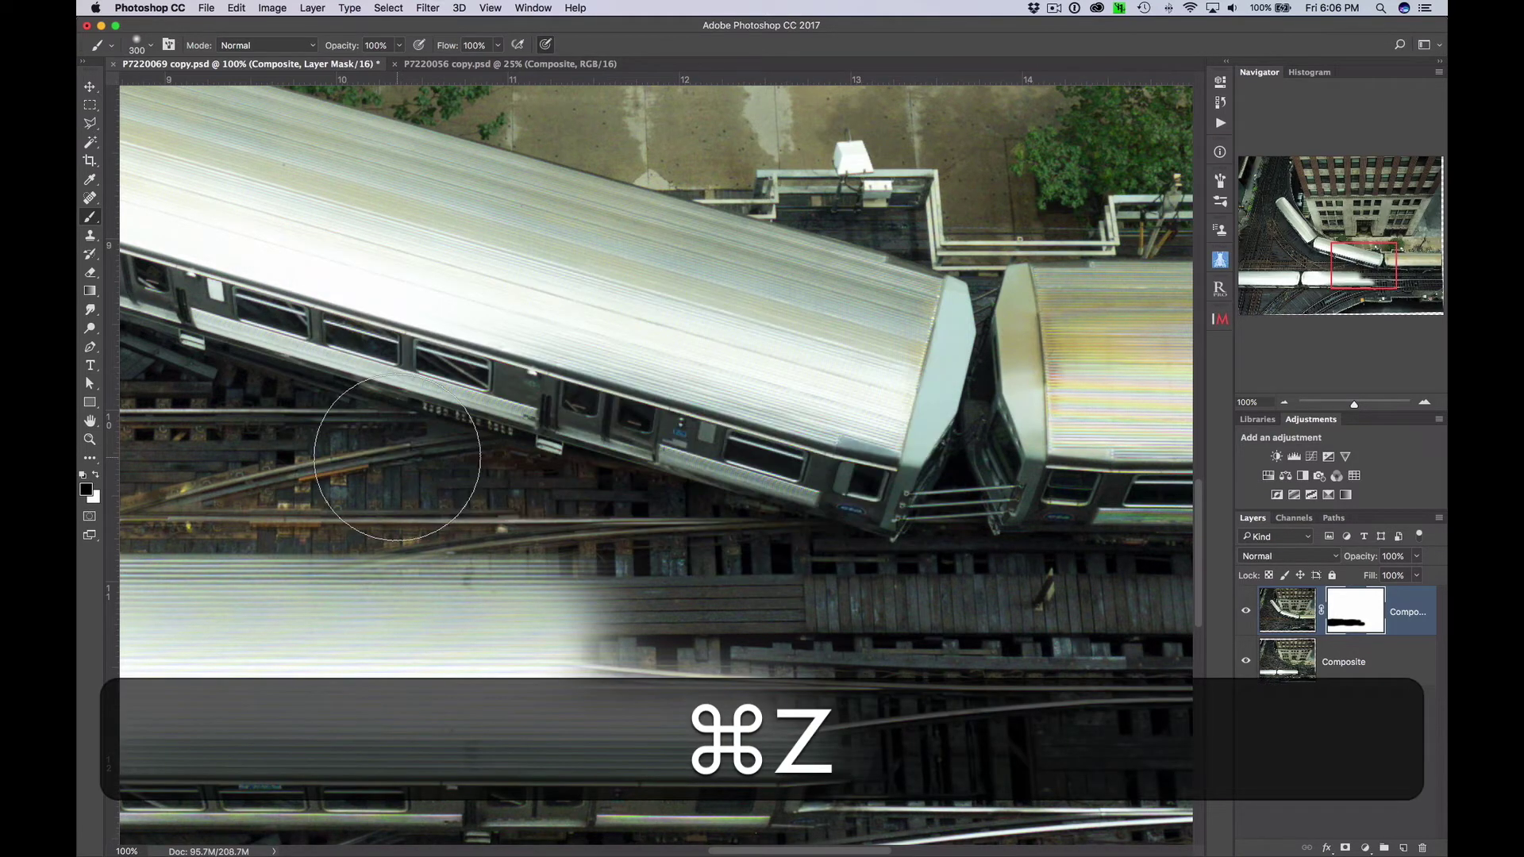
With the brush reduced to 150, reveal more of the lower train including its front end.
mouse_move(561, 639)
mouse_down()
mouse_move(739, 637)
mouse_move(530, 631)
mouse_move(784, 636)
mouse_up()
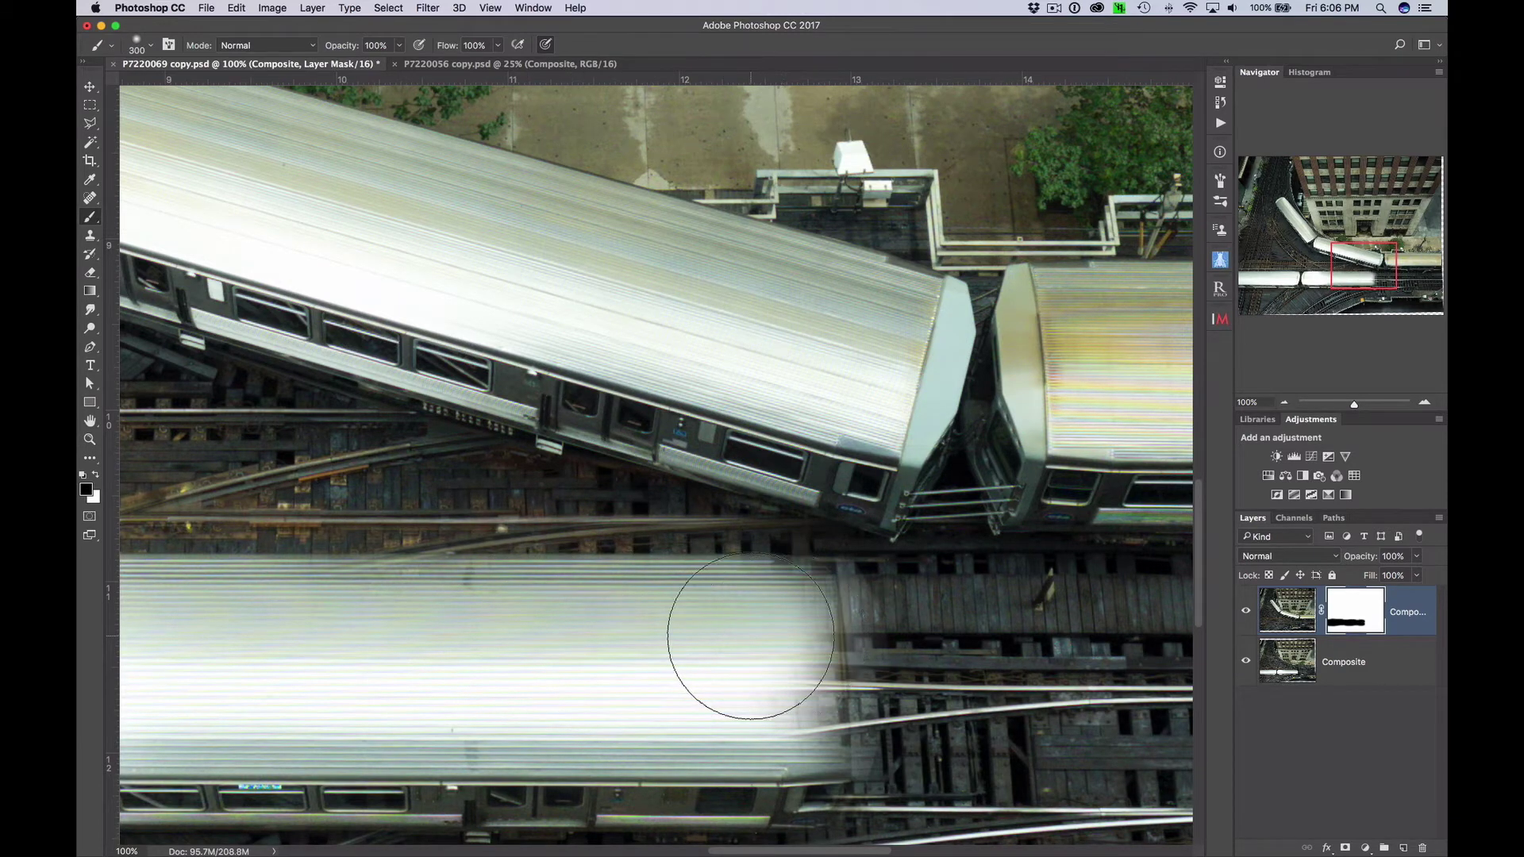
key(bracketleft)
key(bracketleft)
key(bracketleft)
key(bracketleft)
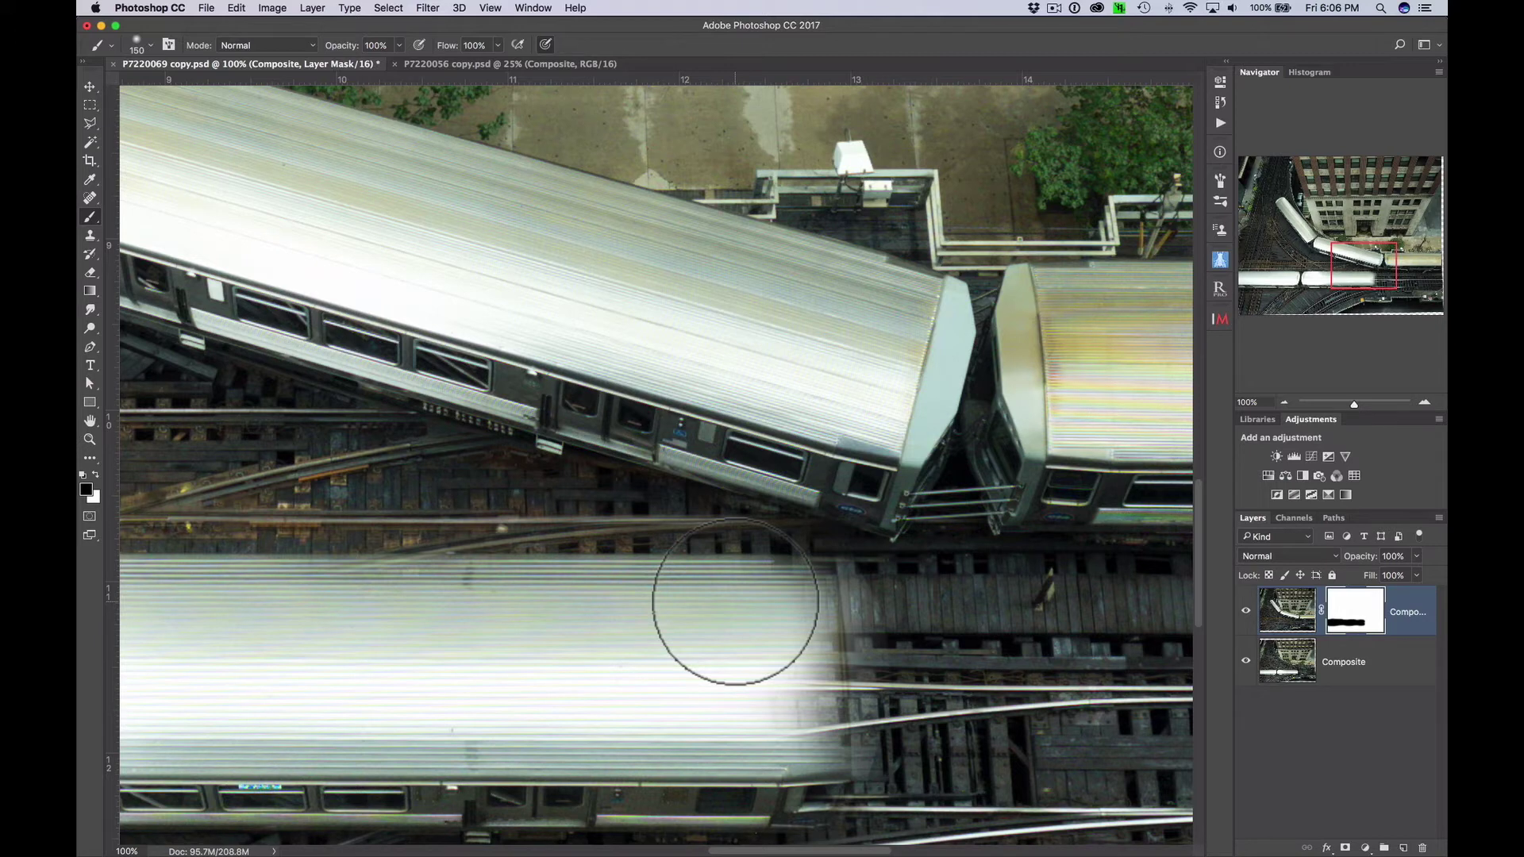
mouse_move(735, 606)
mouse_down()
mouse_move(817, 612)
mouse_move(836, 588)
mouse_move(833, 708)
mouse_move(756, 743)
mouse_move(808, 775)
mouse_up()
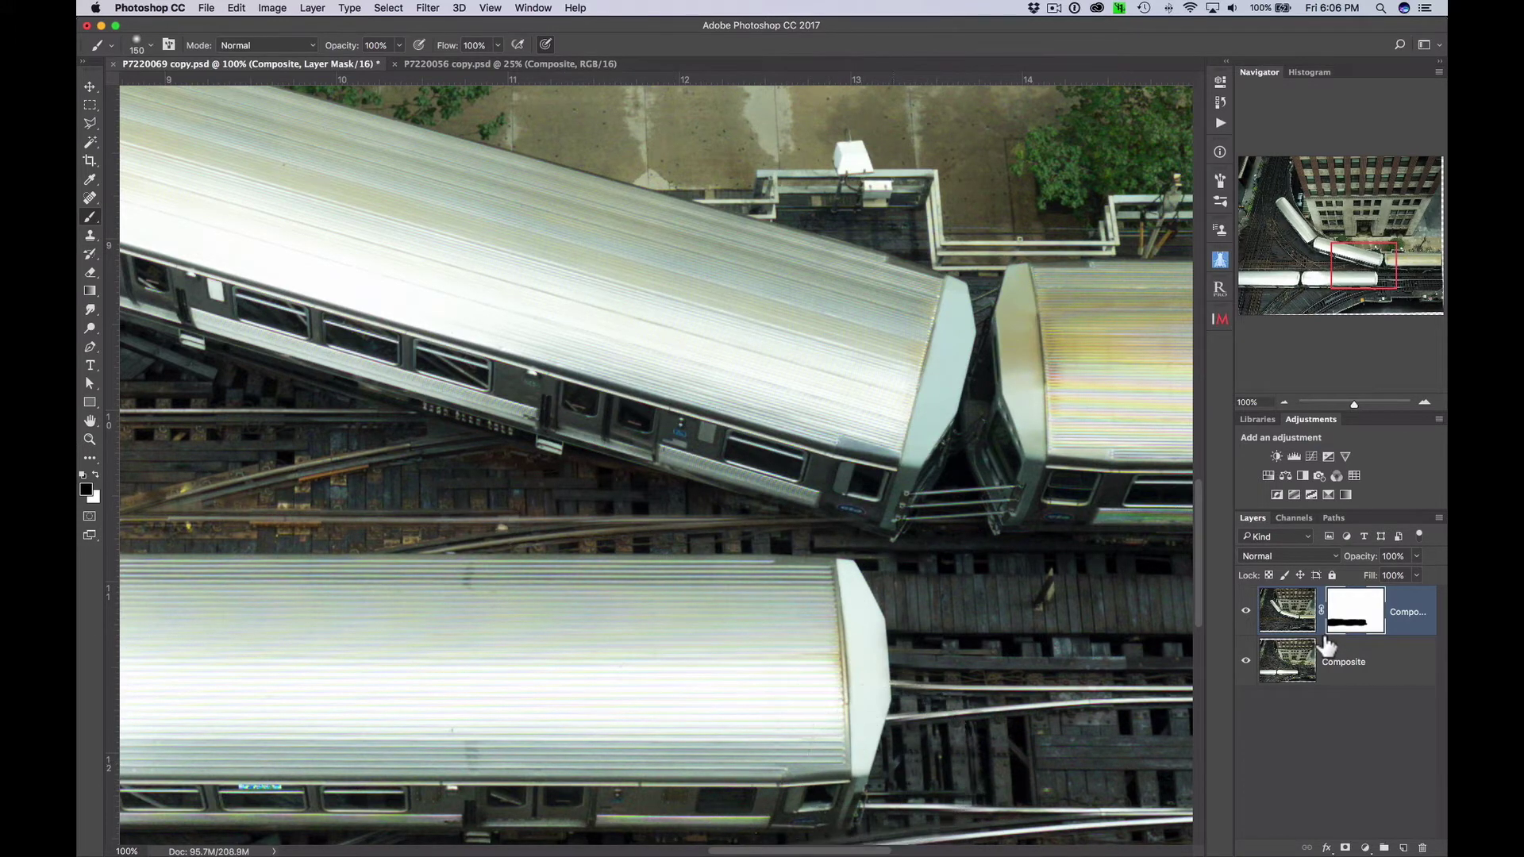
drag(1363, 267, 1364, 282)
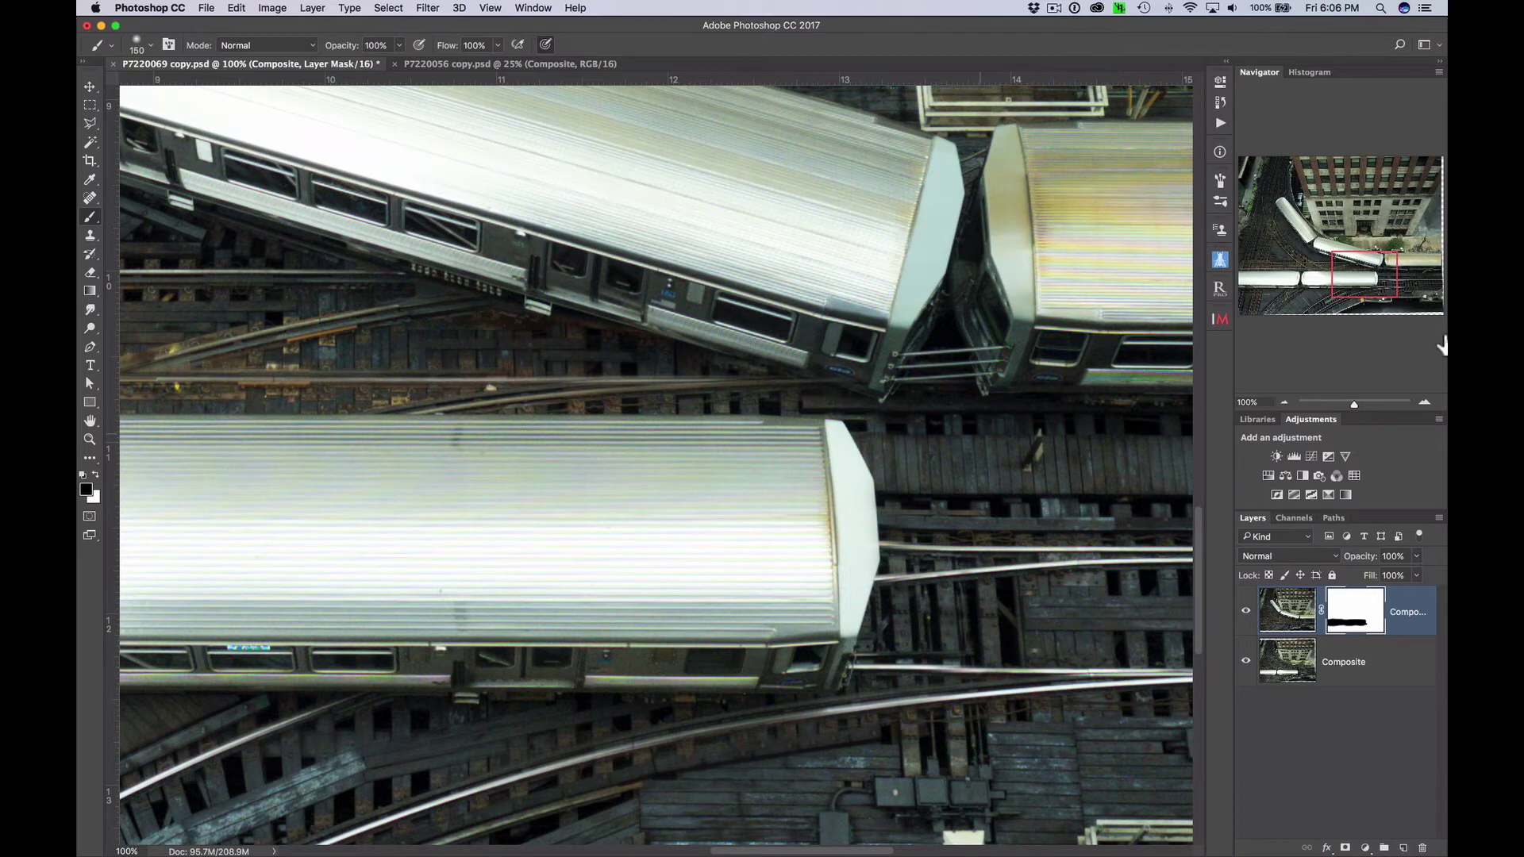
drag(1359, 279, 1323, 280)
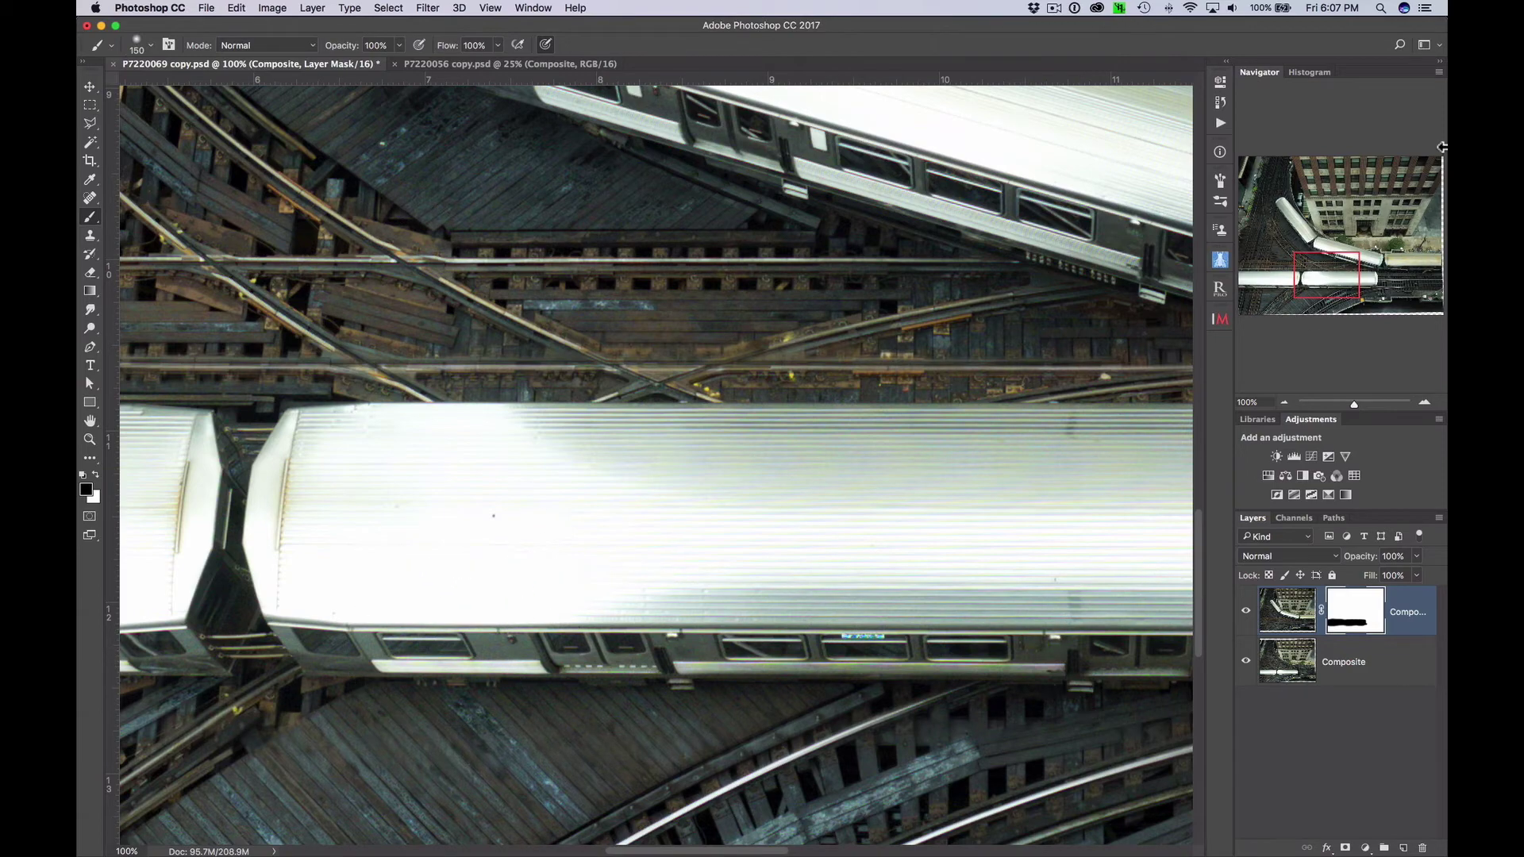
drag(1354, 282, 1289, 283)
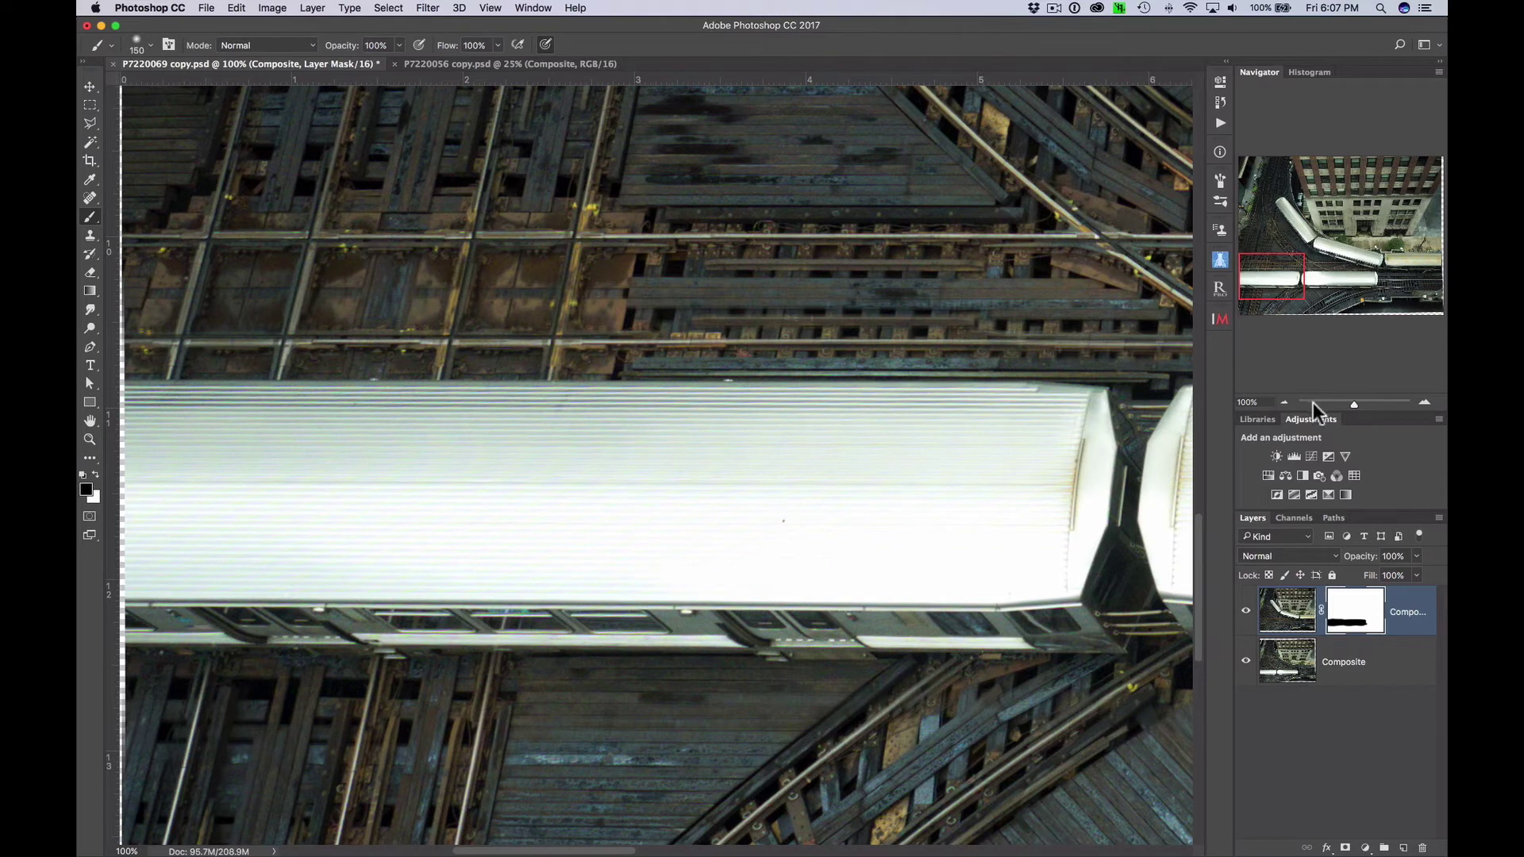
Fit the whole image on screen and enlarge the brush to 600.
key(super+0)
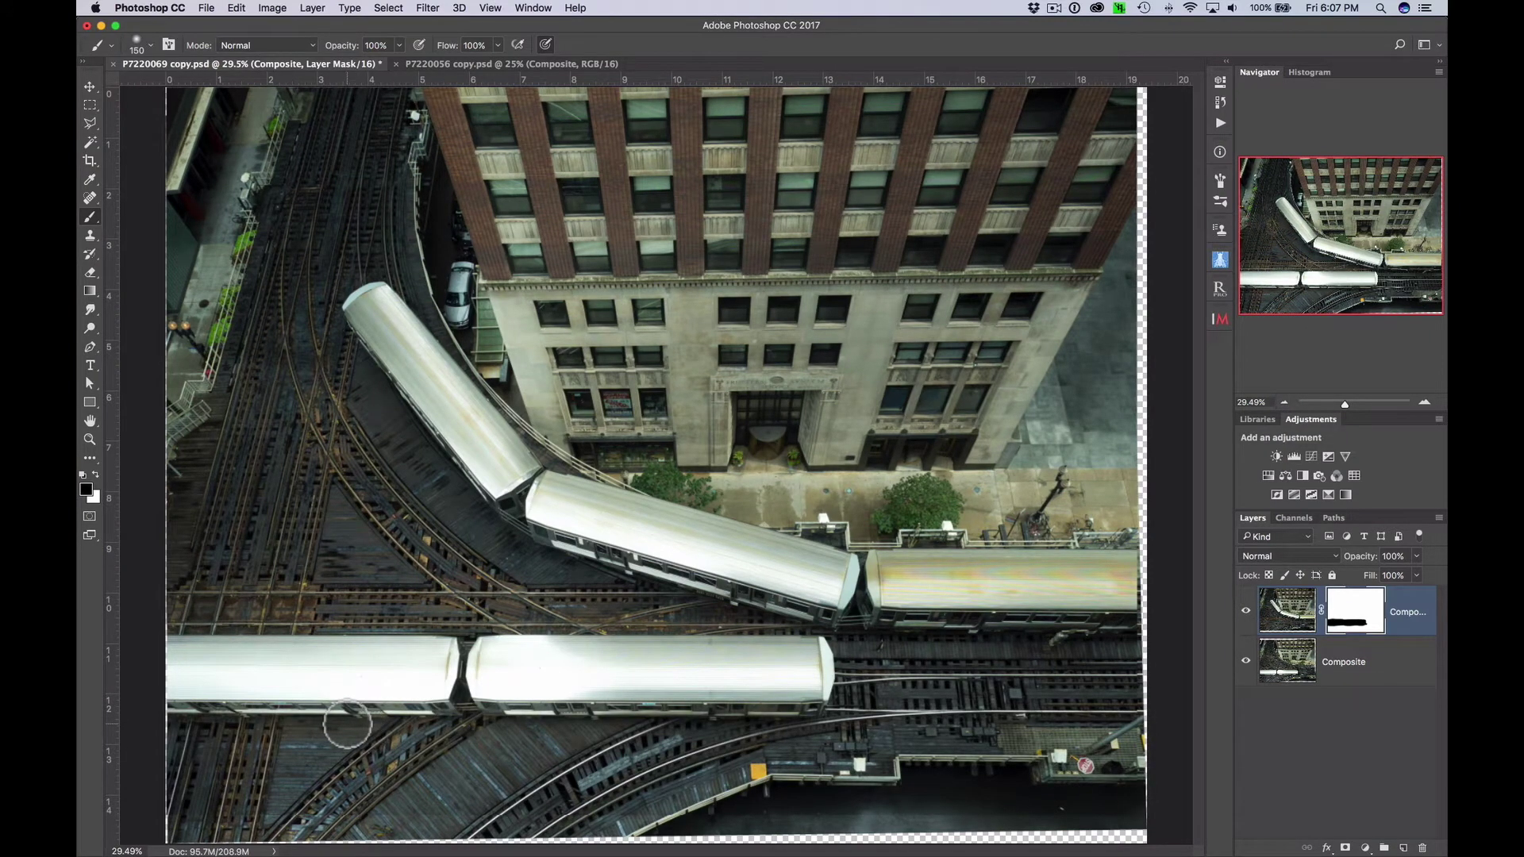
key(bracketright)
key(bracketright)
key(bracketright)
key(bracketright)
key(bracketright)
key(bracketright)
key(bracketright)
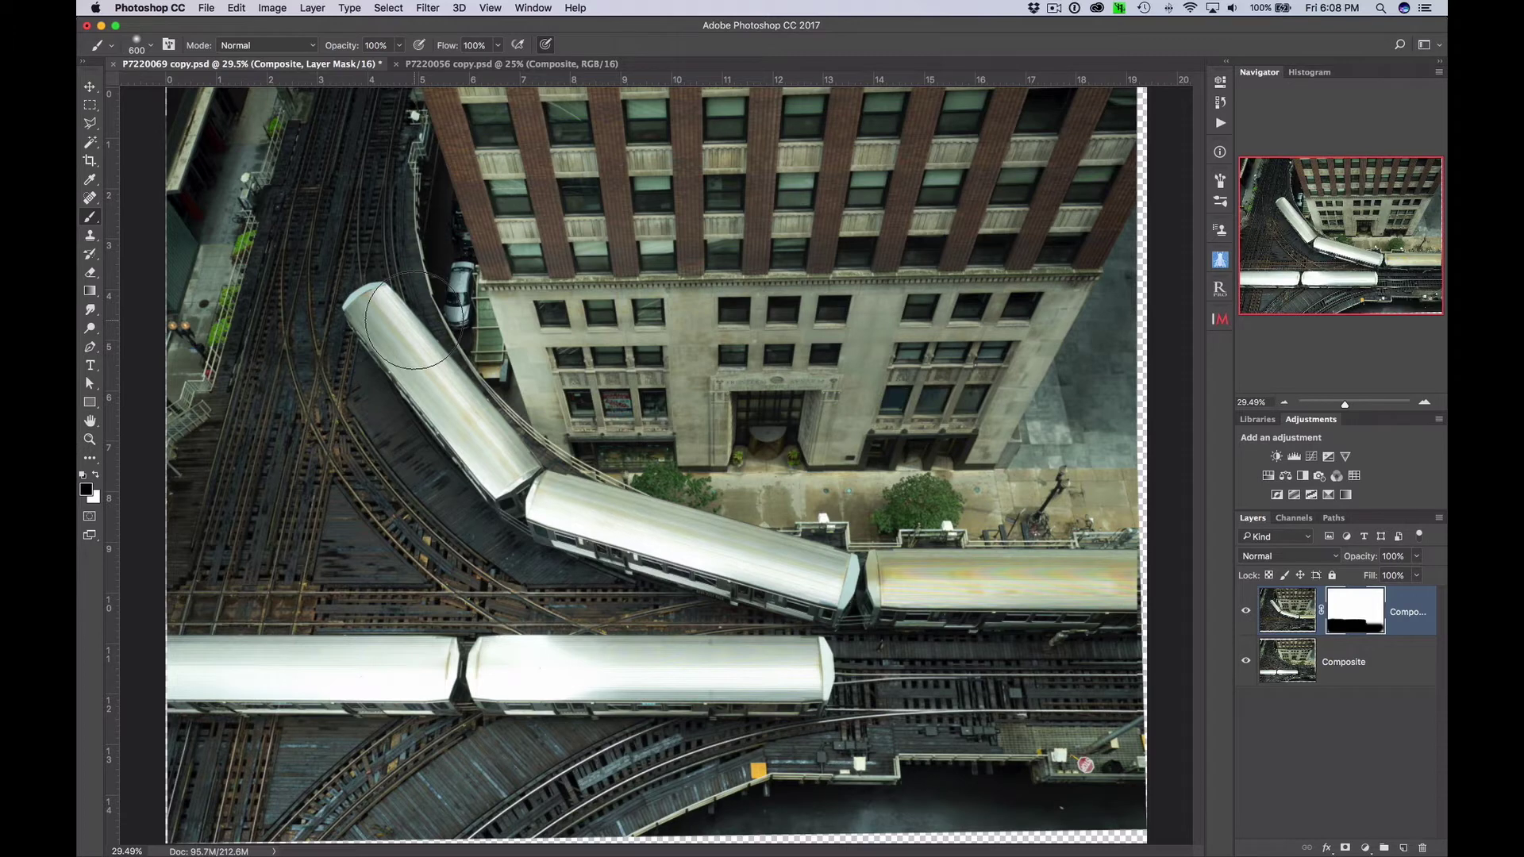
click(90, 161)
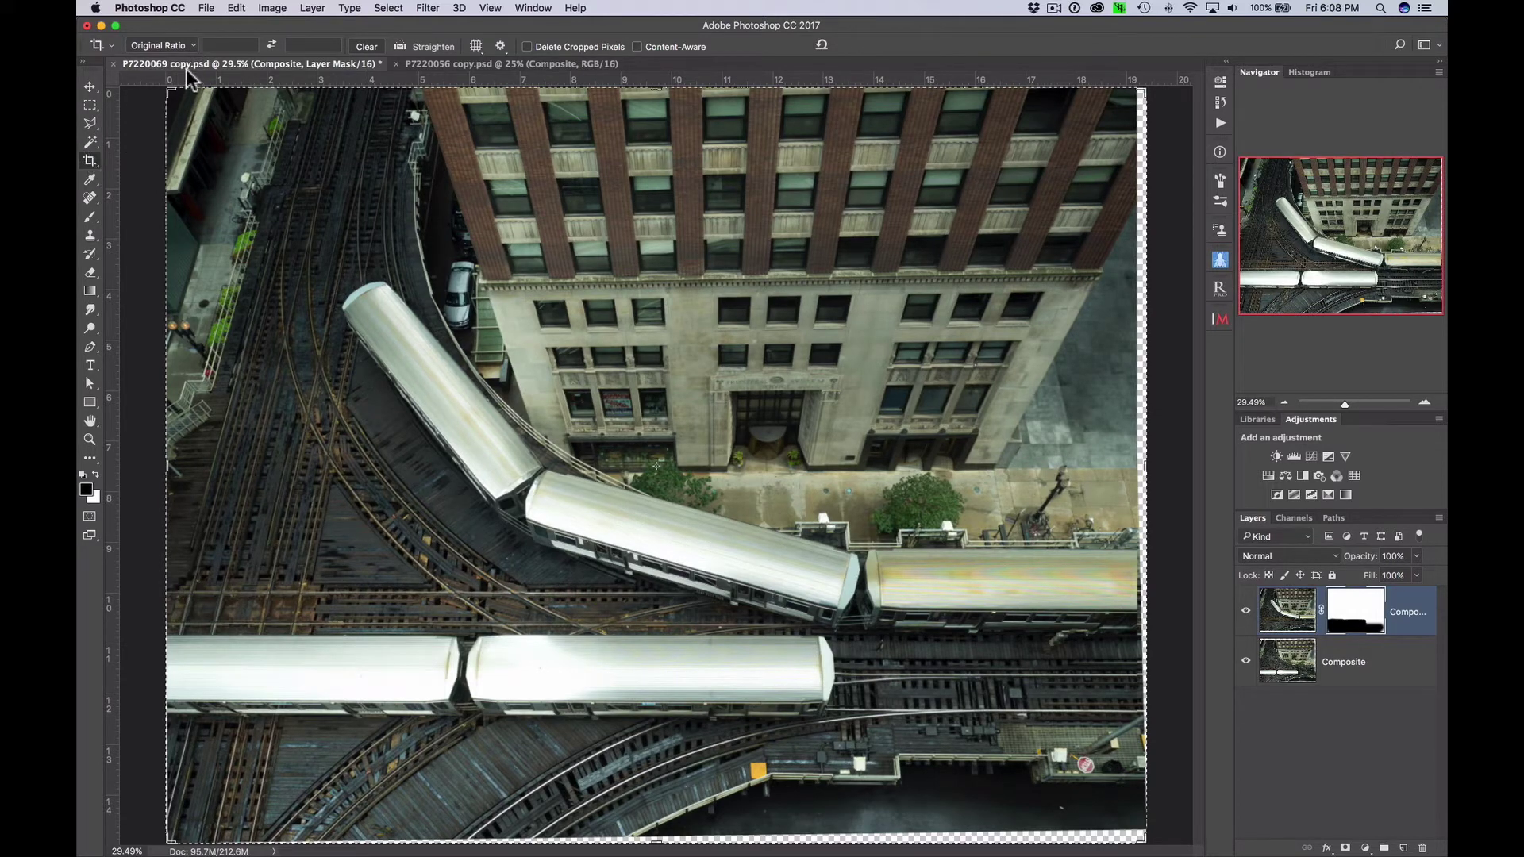
Crop the composite at its original ratio, trimming the top-left and bottom-right edges inward.
click(192, 46)
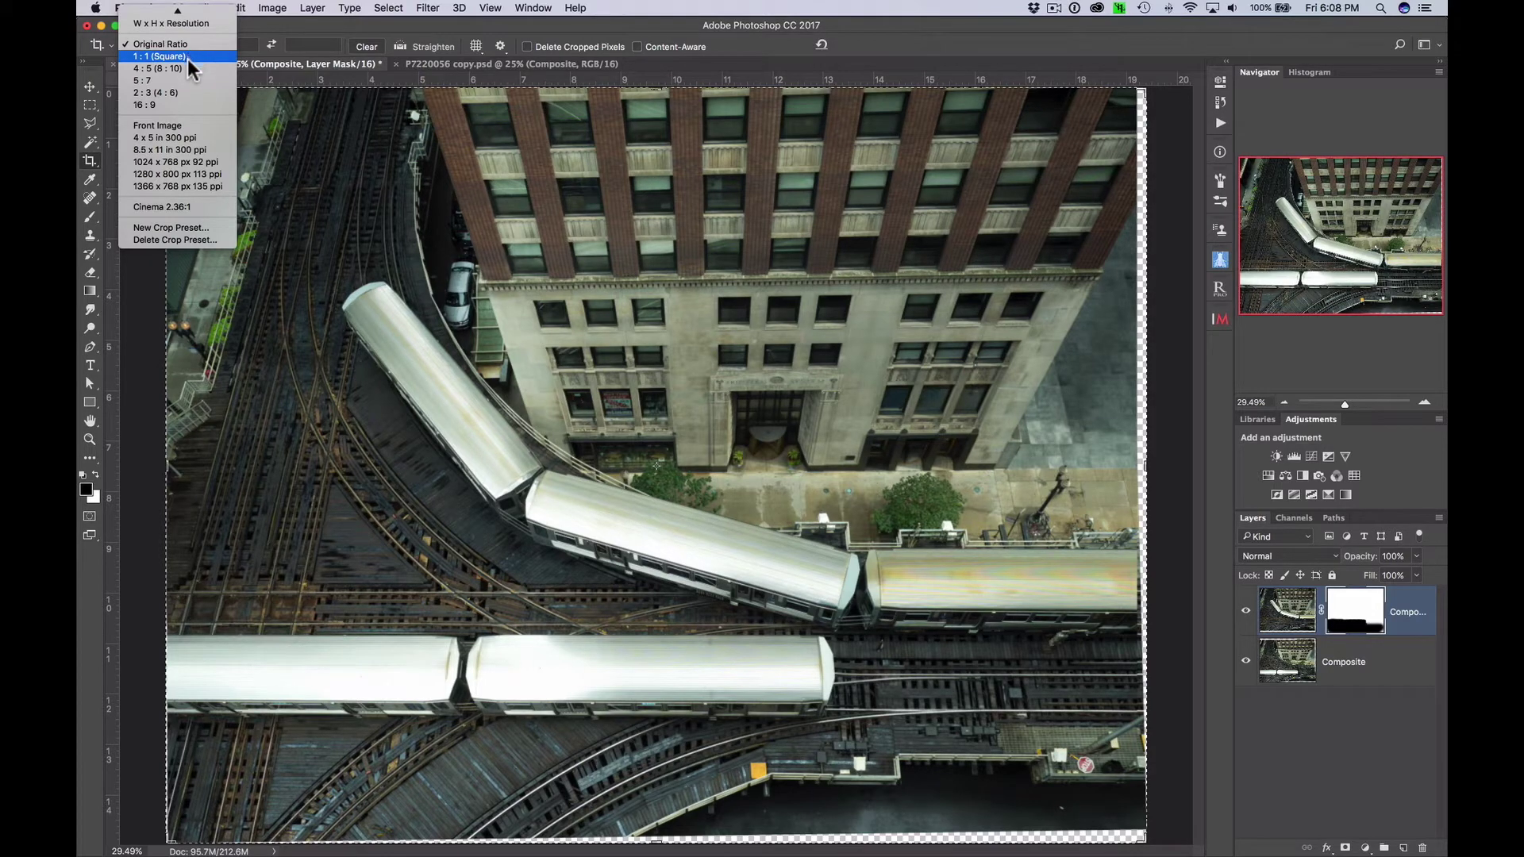
click(188, 44)
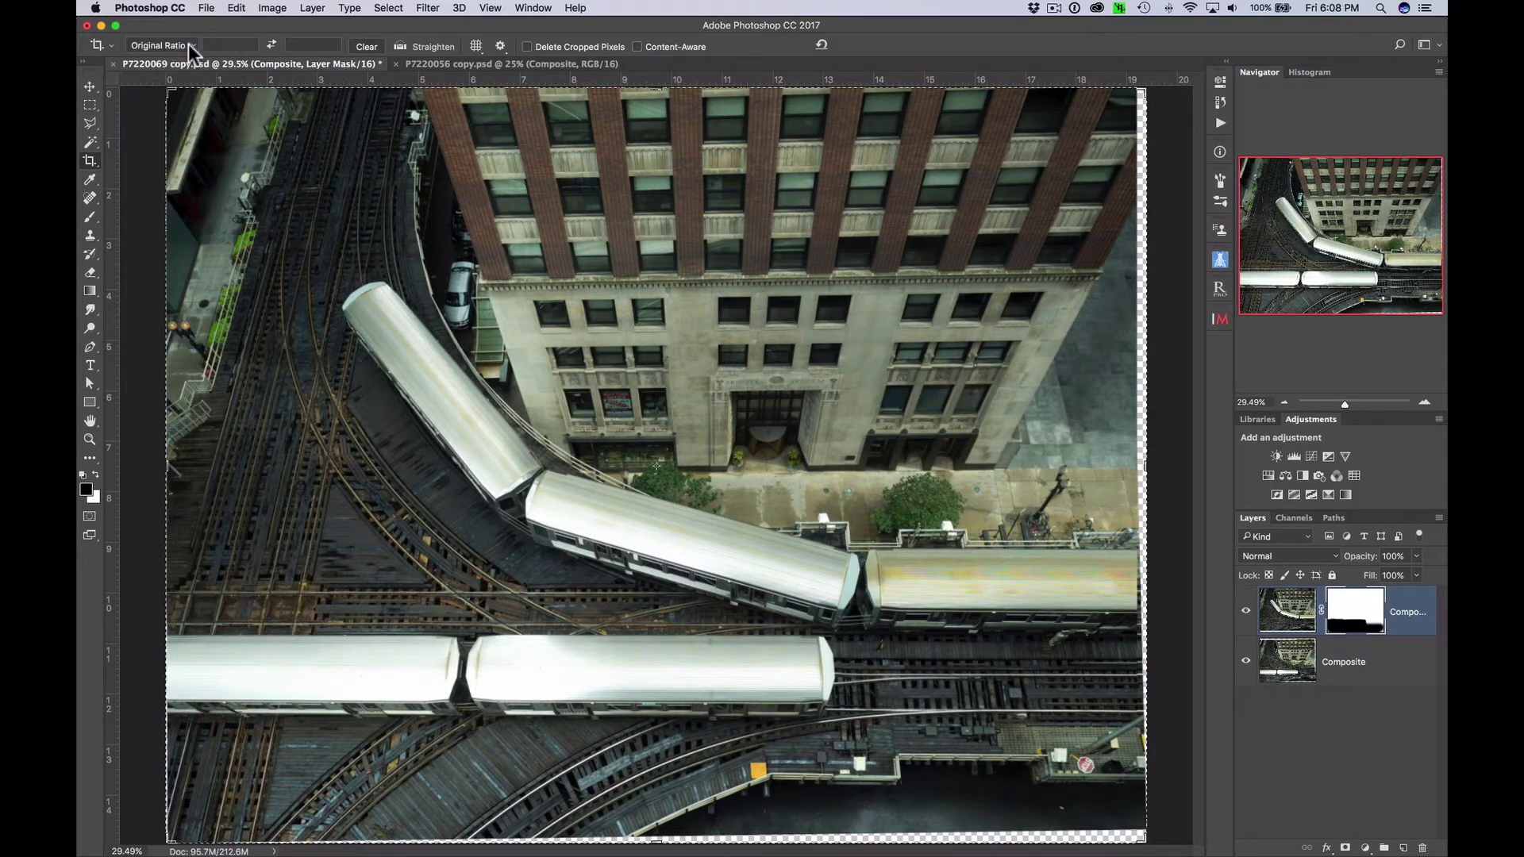
mouse_move(164, 86)
mouse_down()
mouse_move(155, 120)
mouse_move(174, 96)
mouse_up()
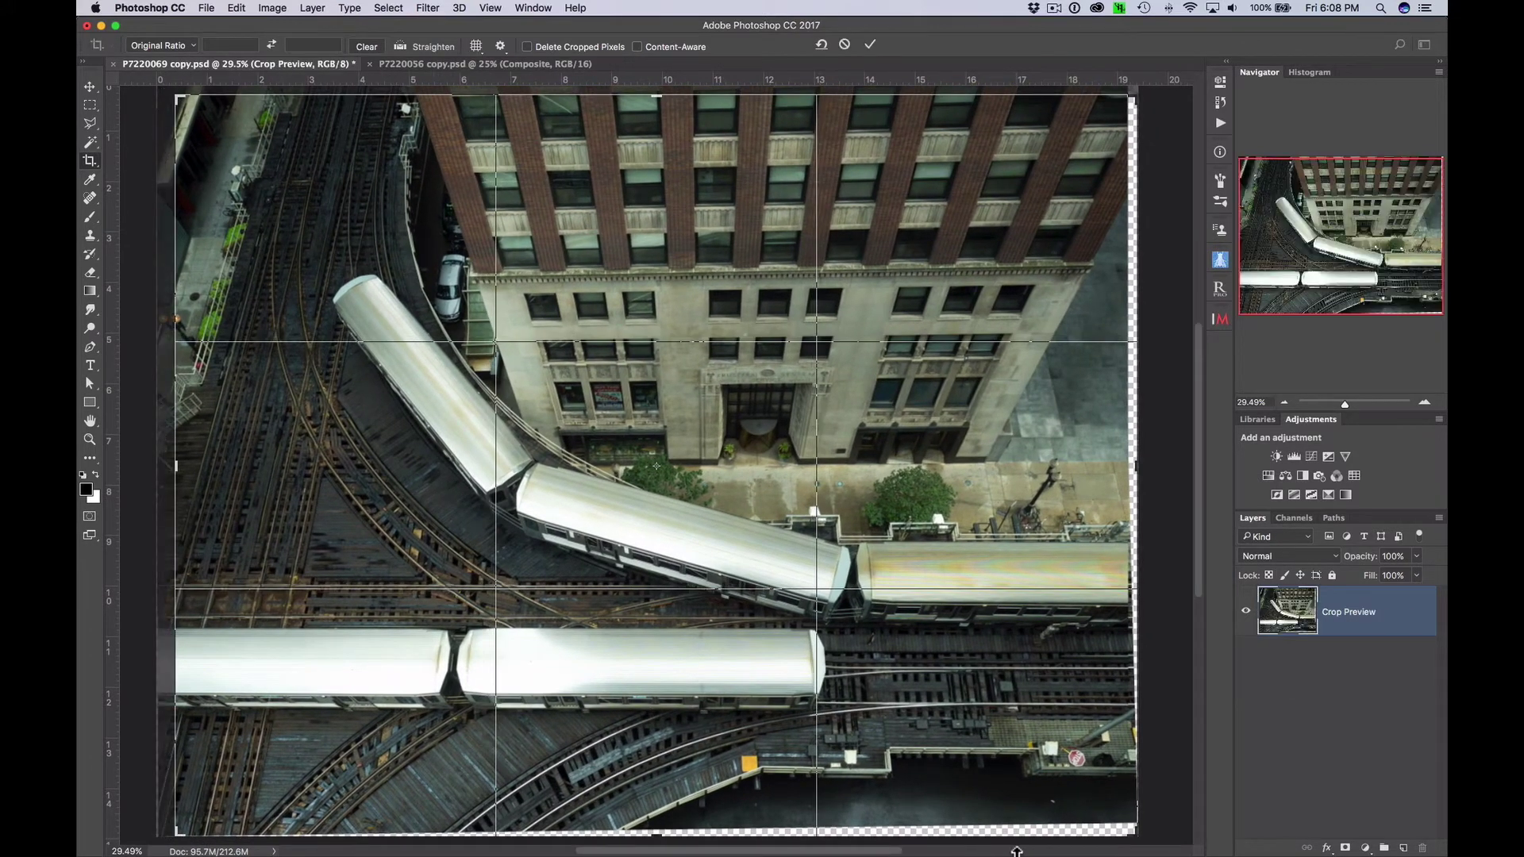
drag(1135, 835, 1120, 824)
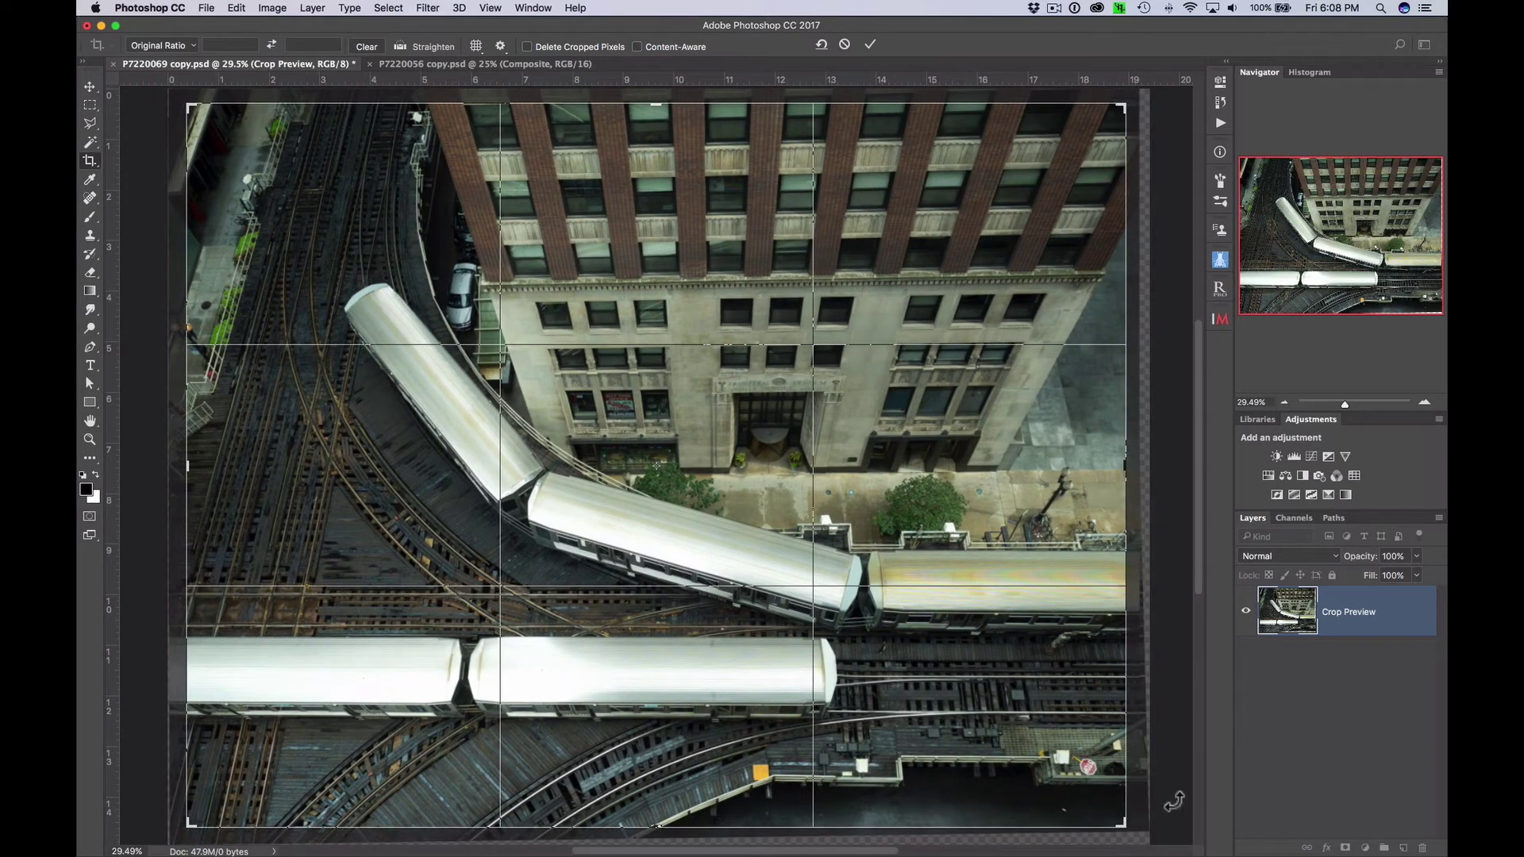
drag(1122, 824, 1116, 821)
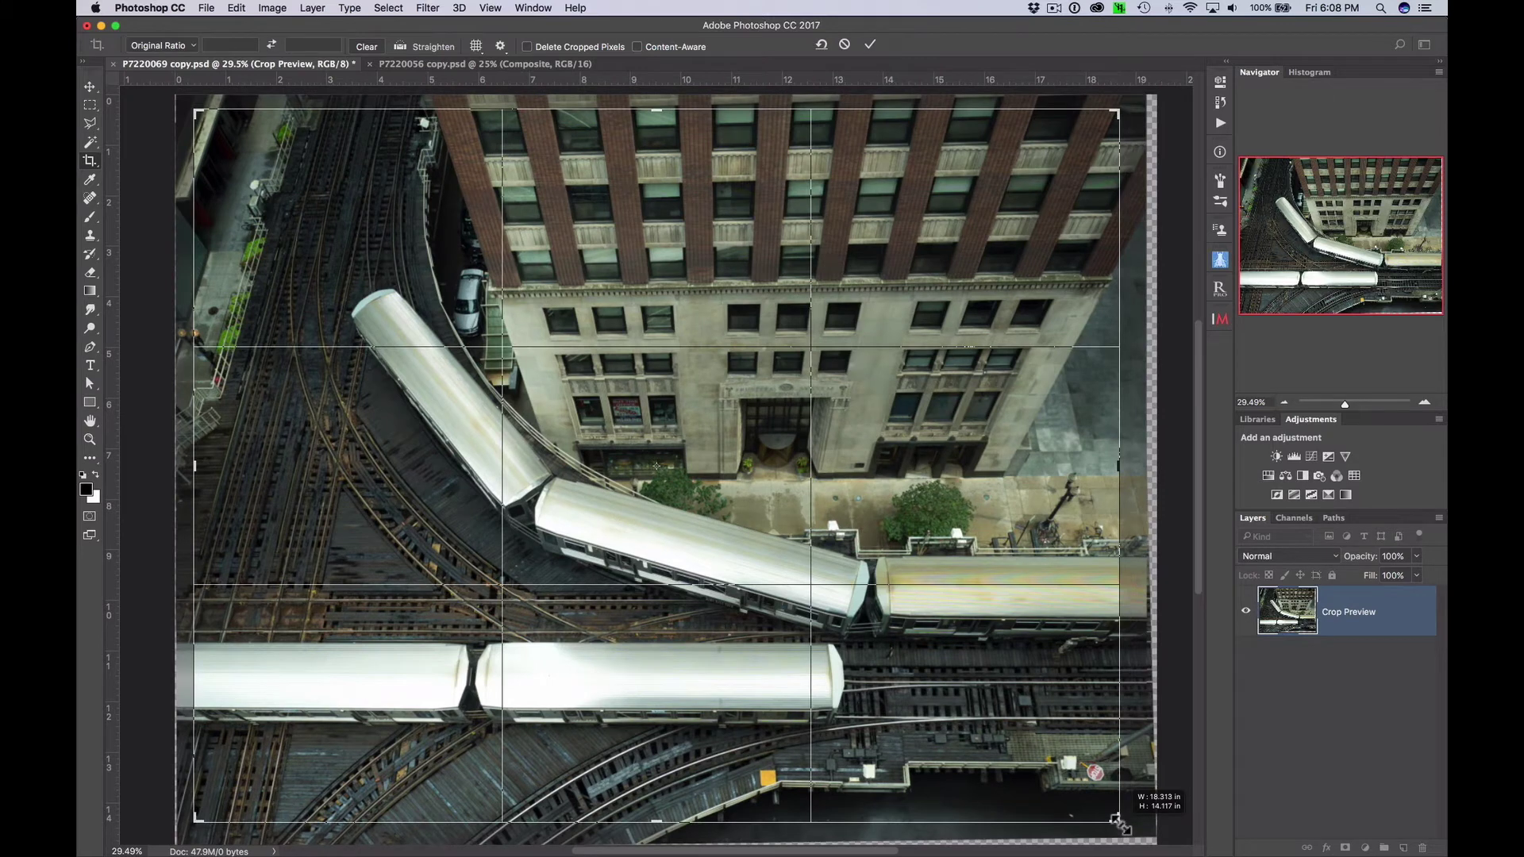
drag(1040, 719, 1051, 727)
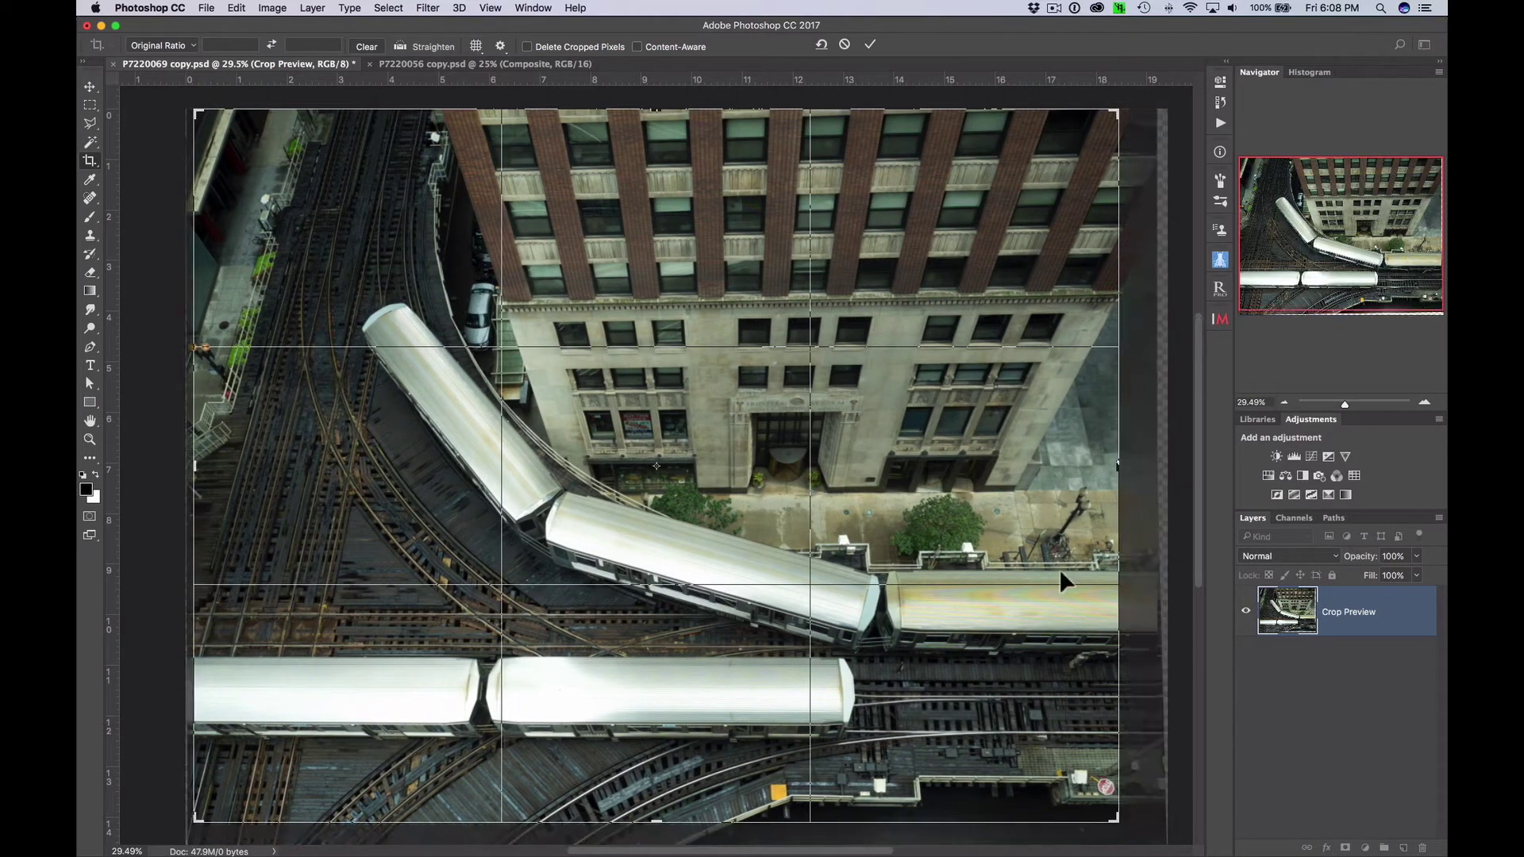
click(872, 49)
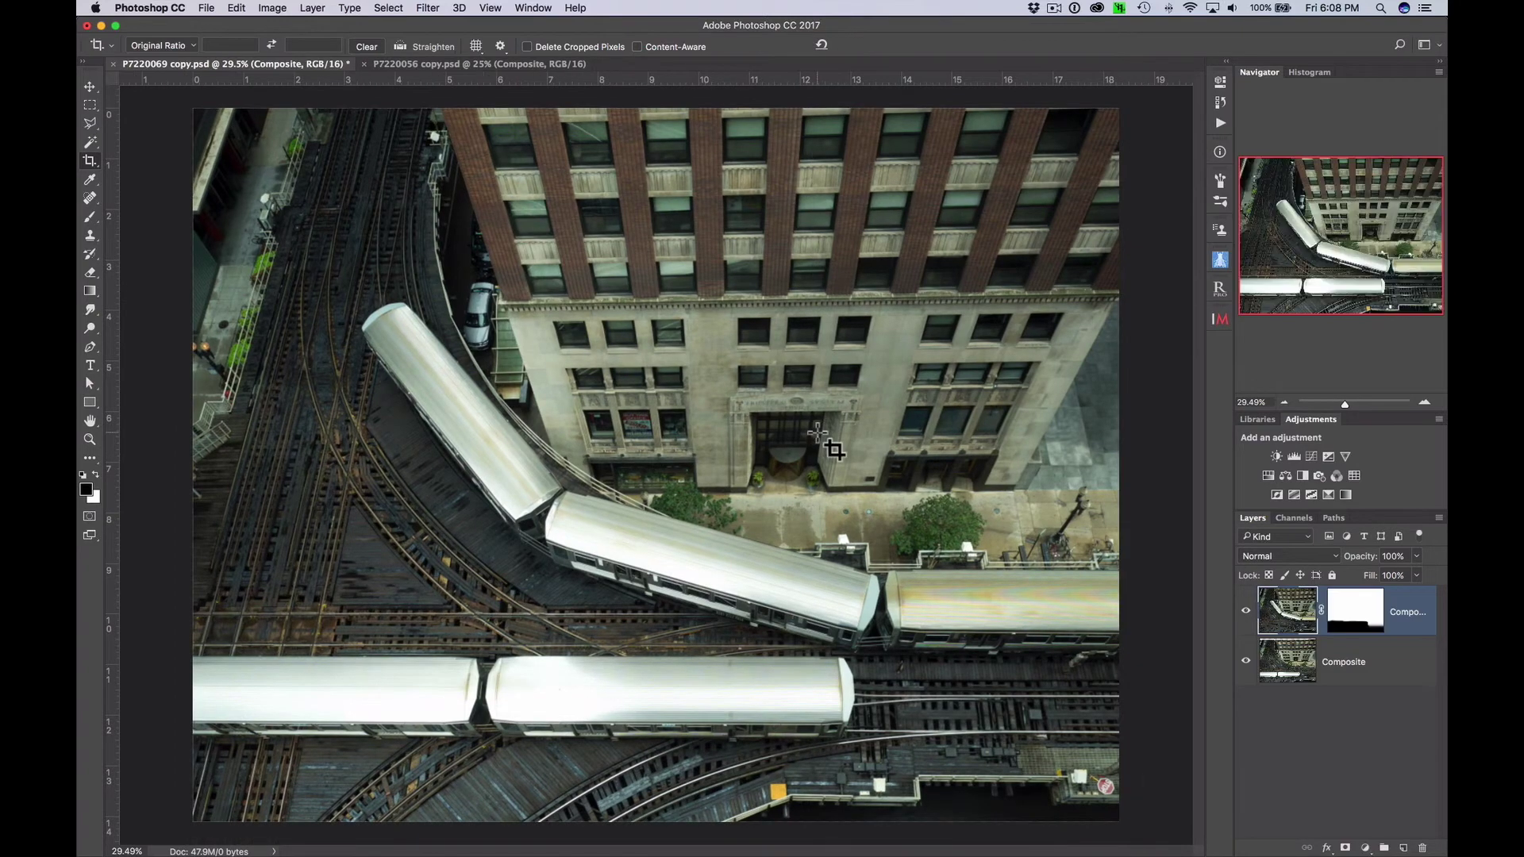
Save the composite as 'Composite Image' in Photoshop format with Maximize Compatibility on.
click(211, 9)
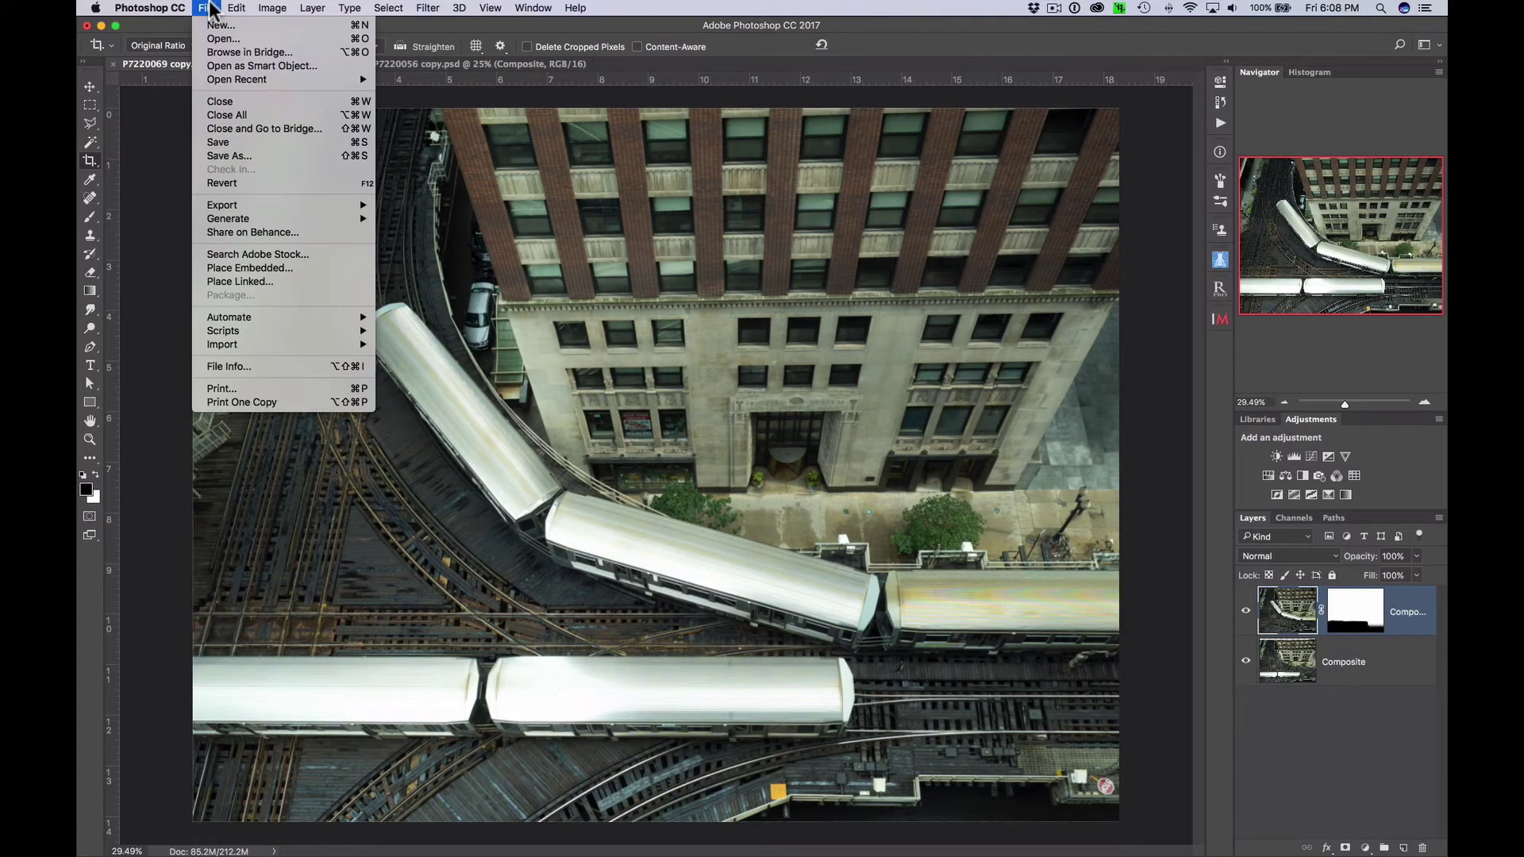
click(218, 156)
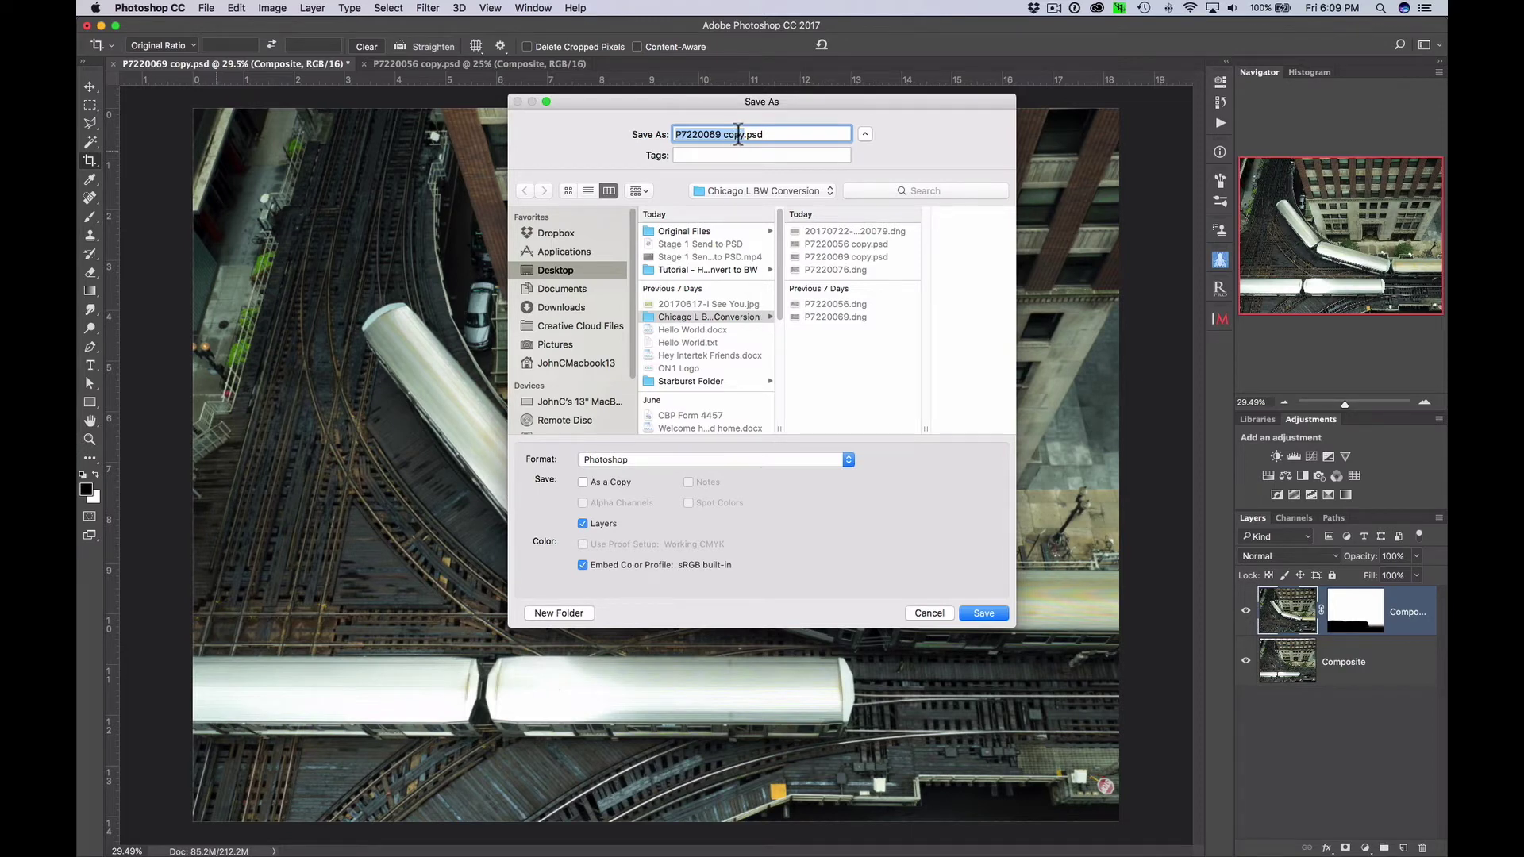
text(Composite )
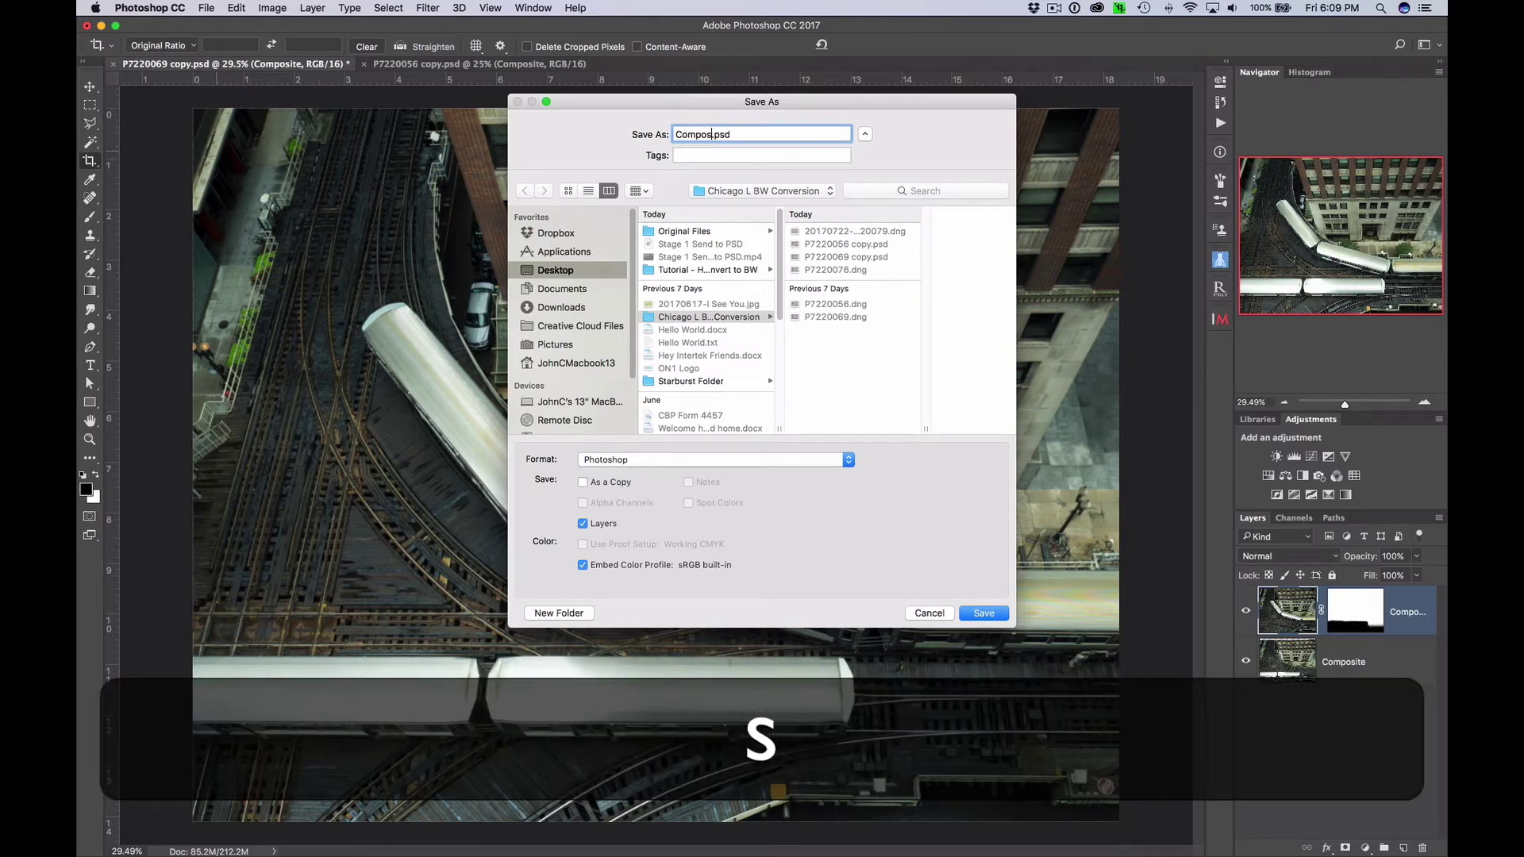
text(Image)
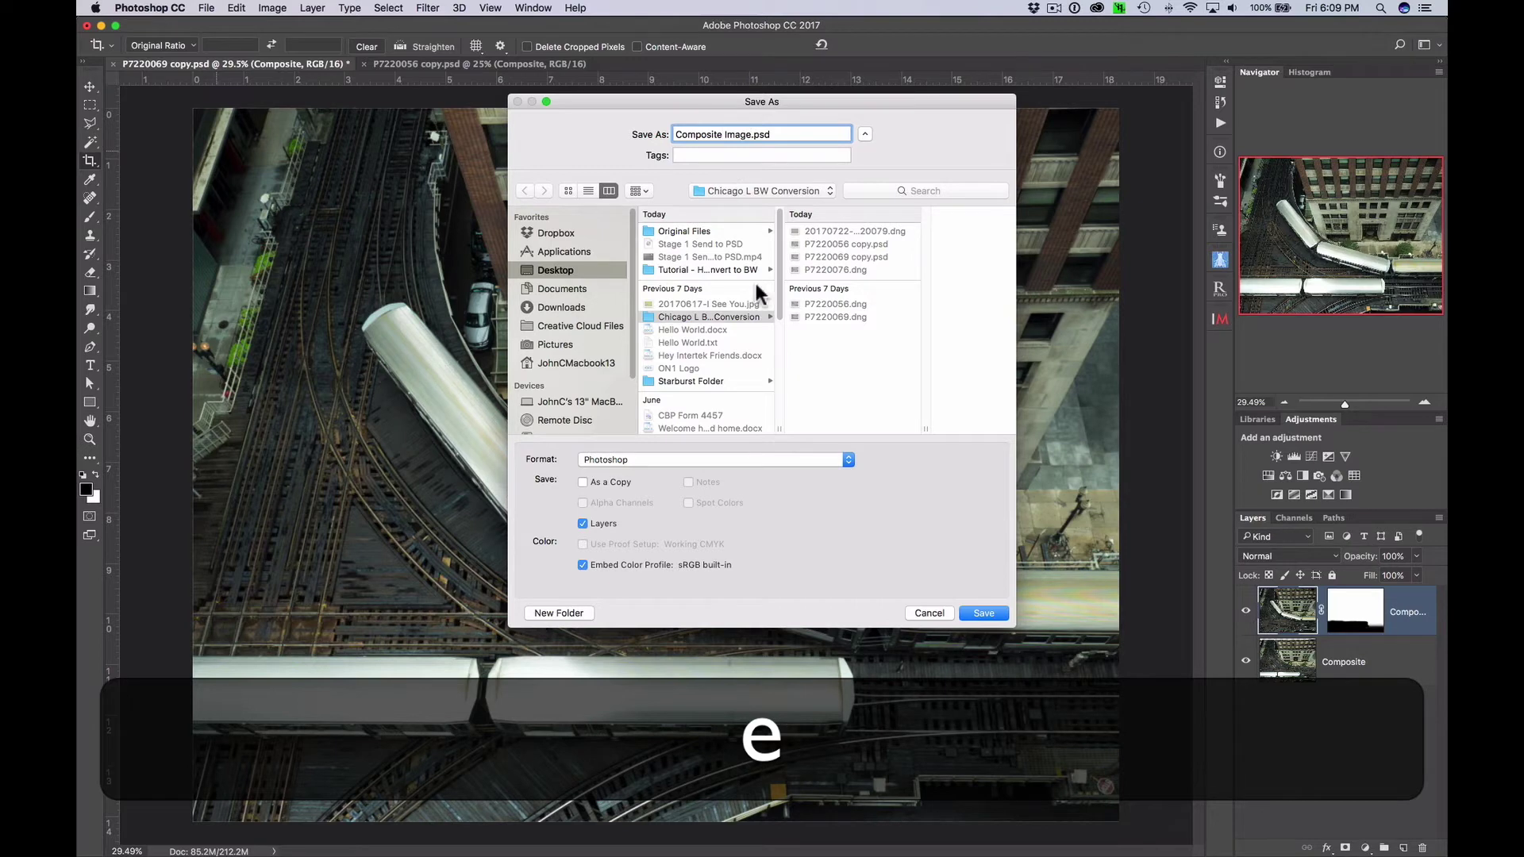
click(984, 614)
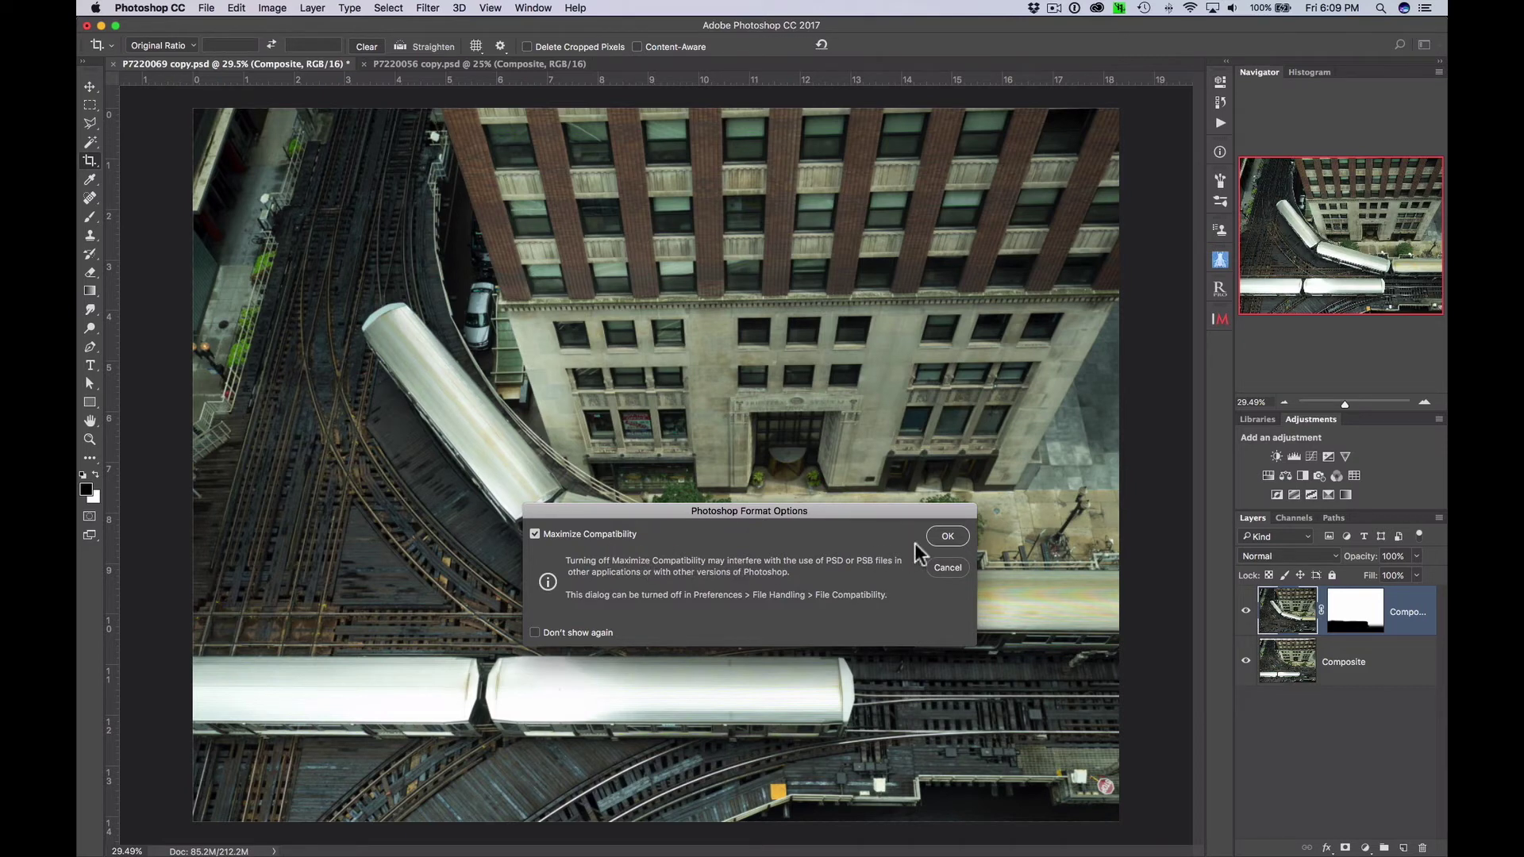
click(946, 537)
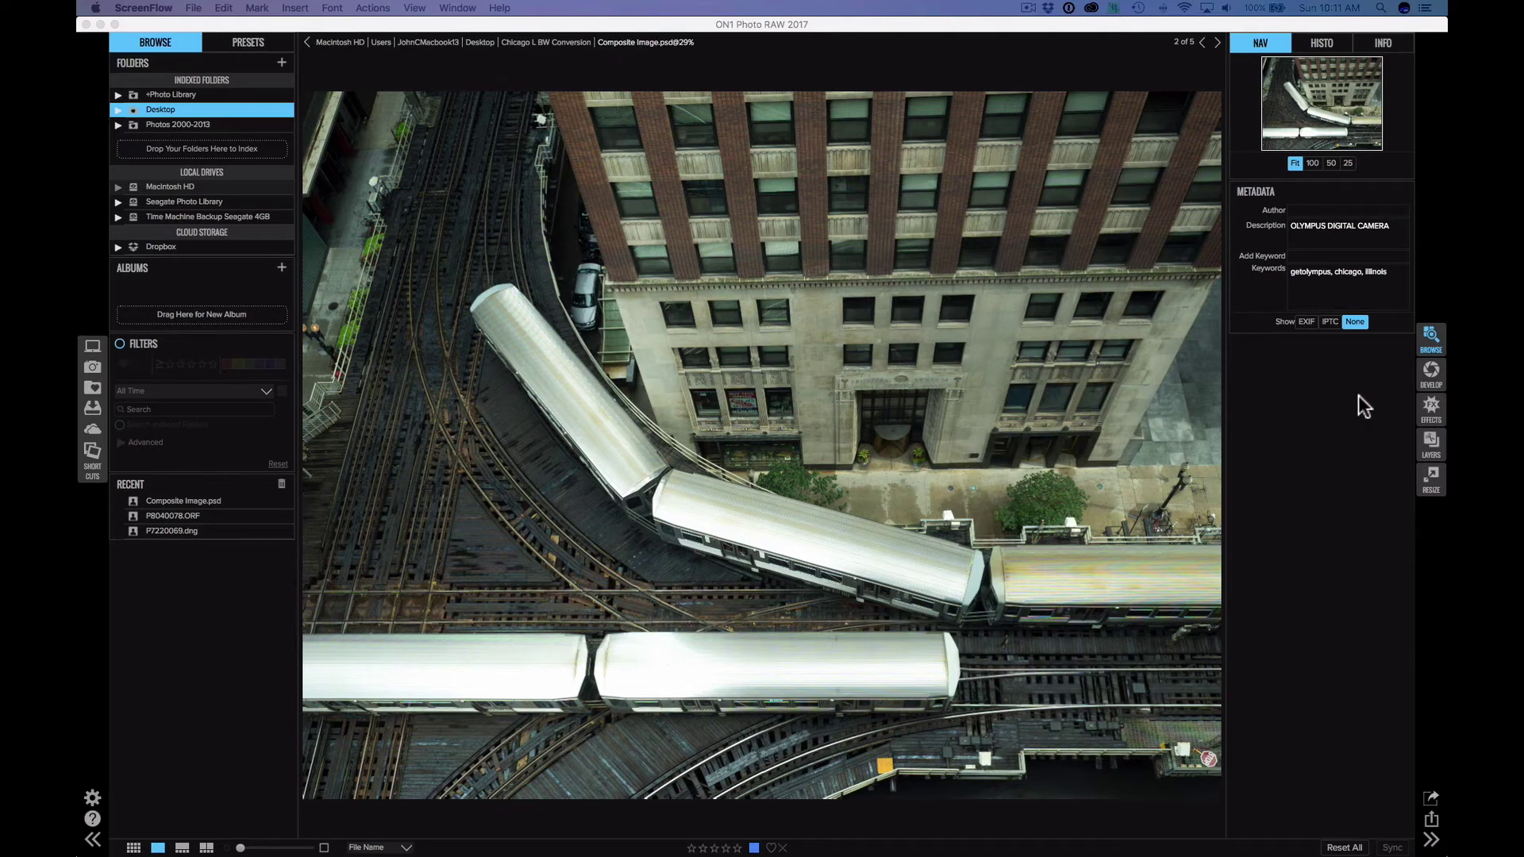
Open Composite Image.psd in Develop and raise its Exposure to 0.45.
click(1435, 376)
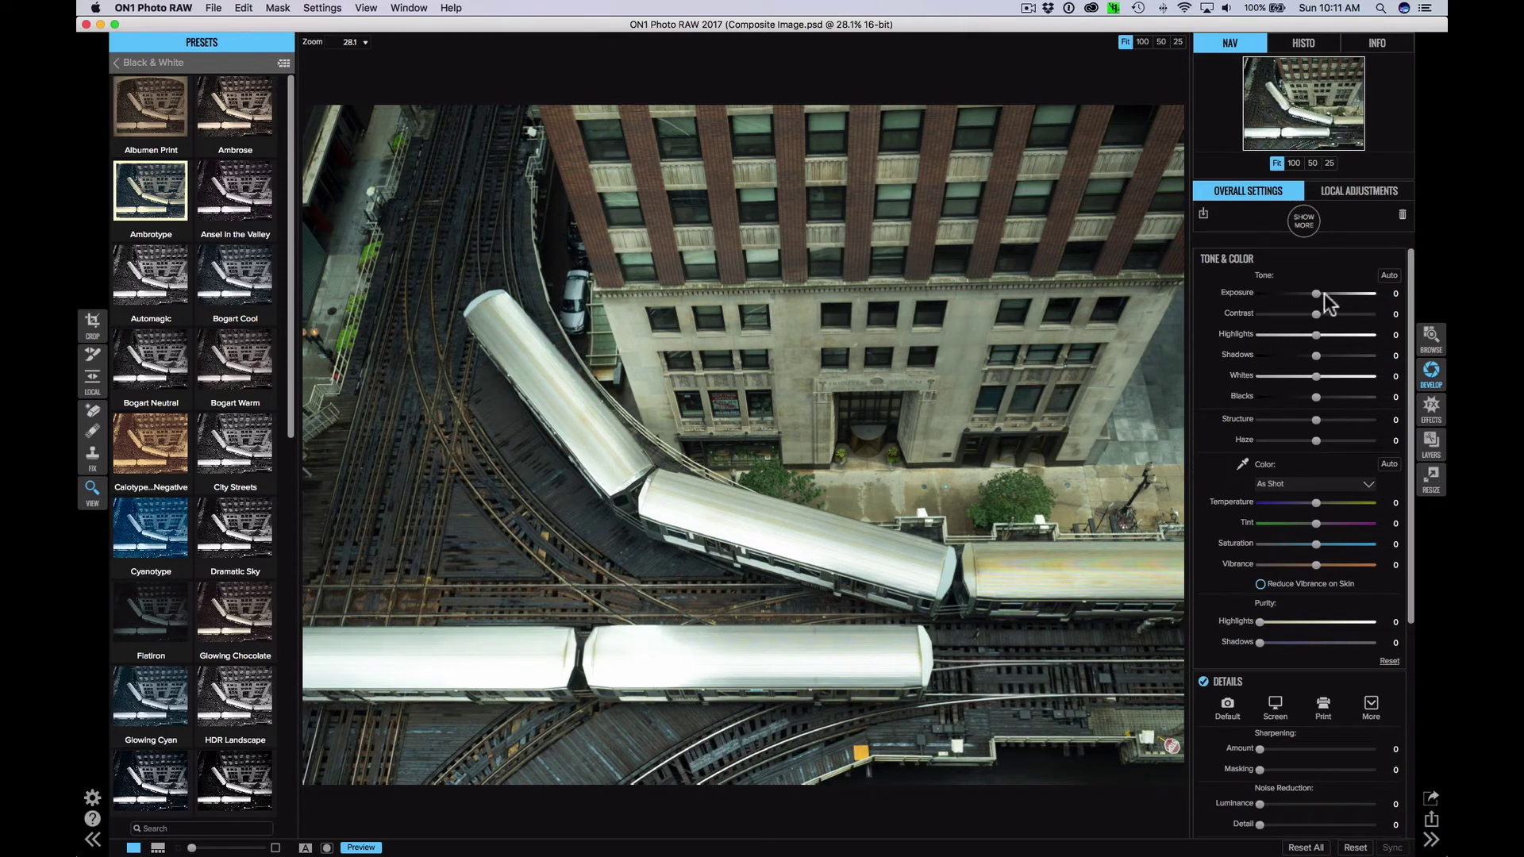
drag(1318, 293, 1321, 295)
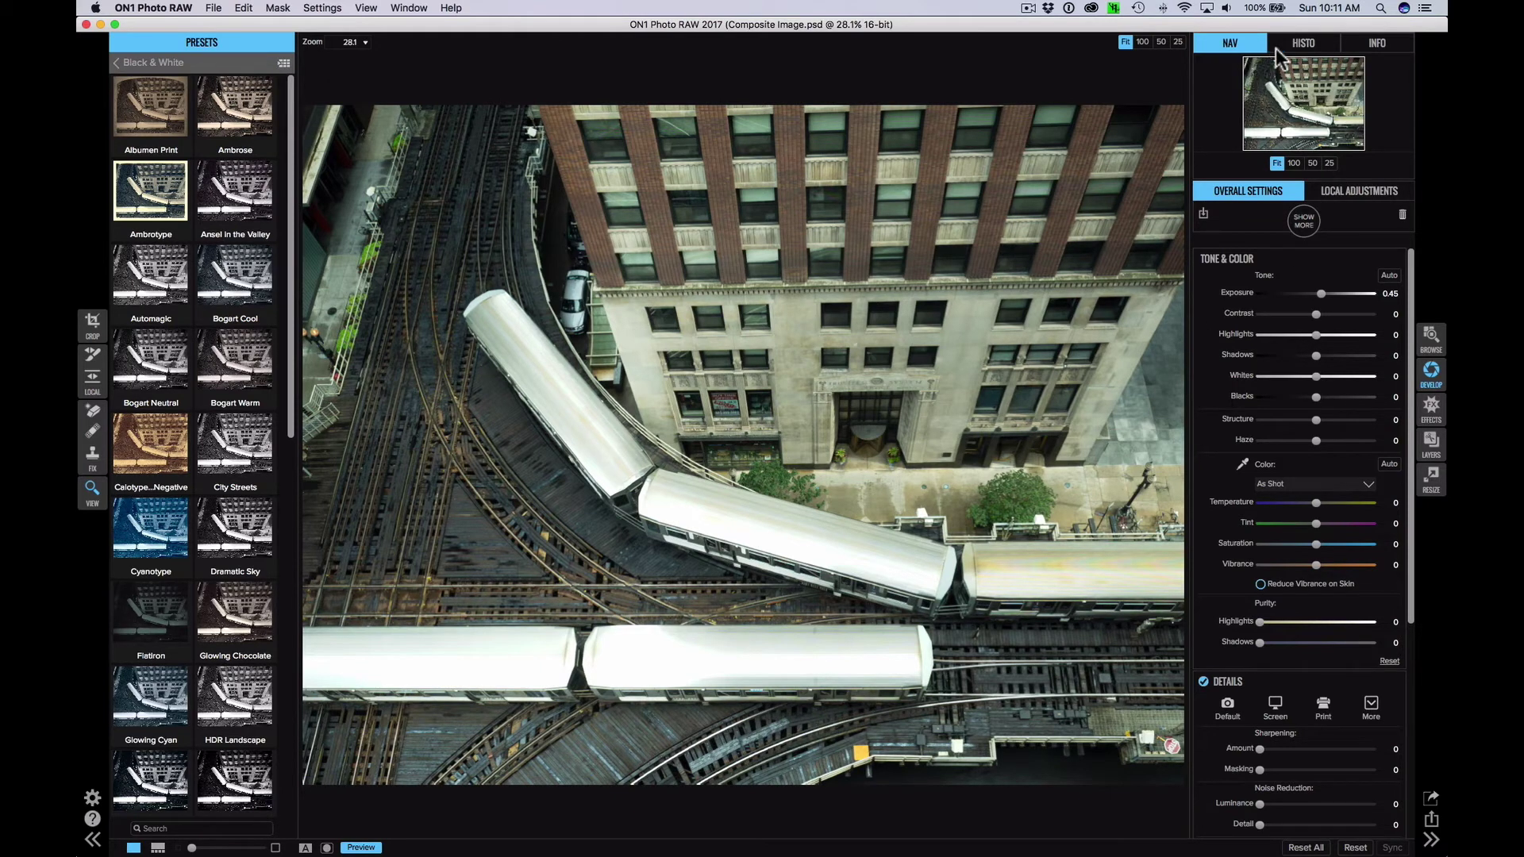
Turn on the histogram's highlight clipping warning, then lower Whites to -100 and Highlights to -11.
click(1298, 50)
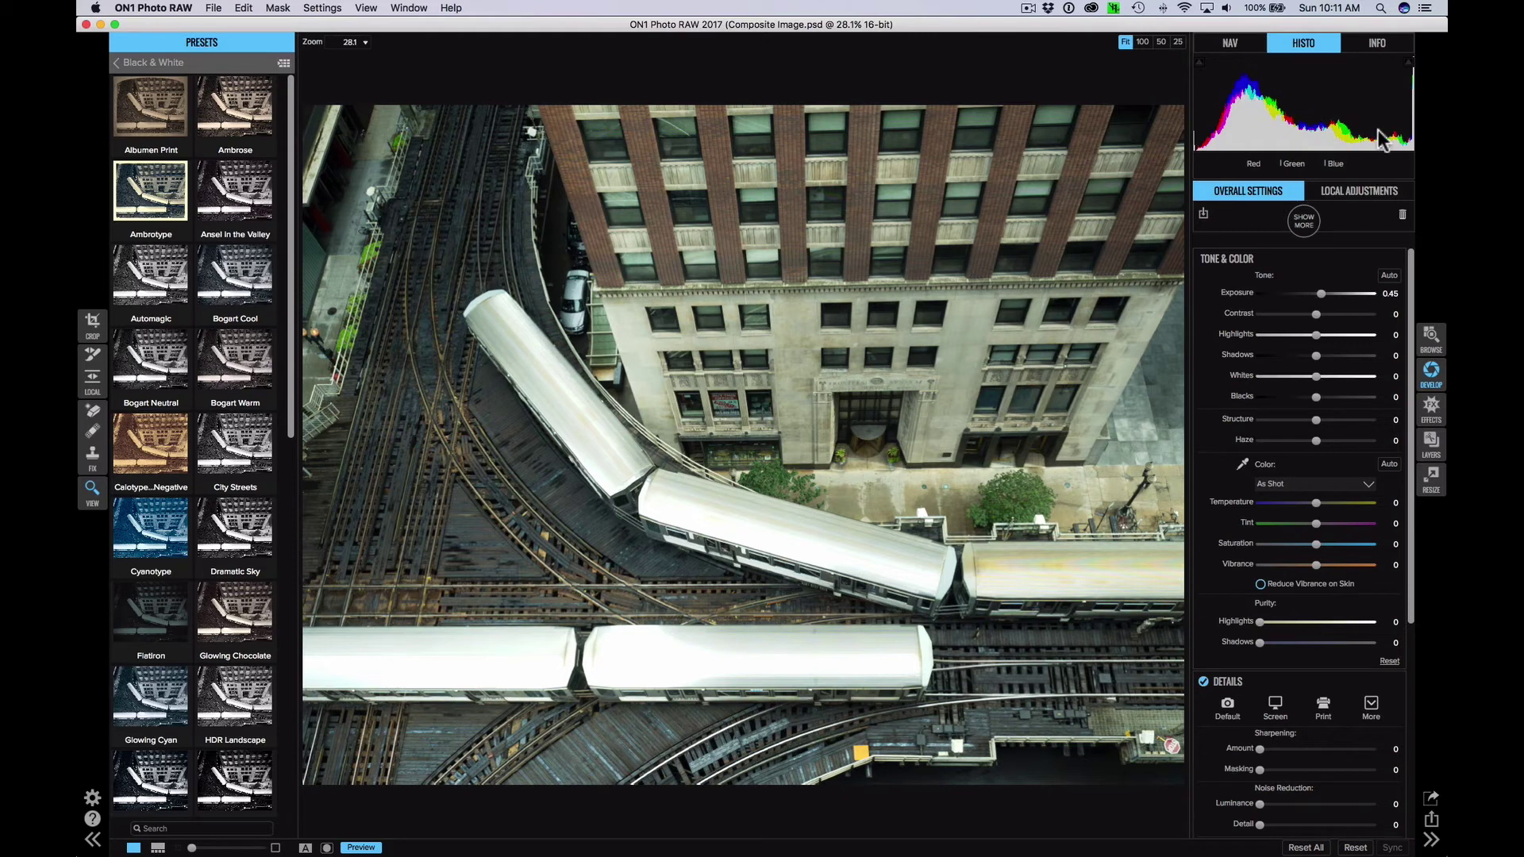
click(1412, 56)
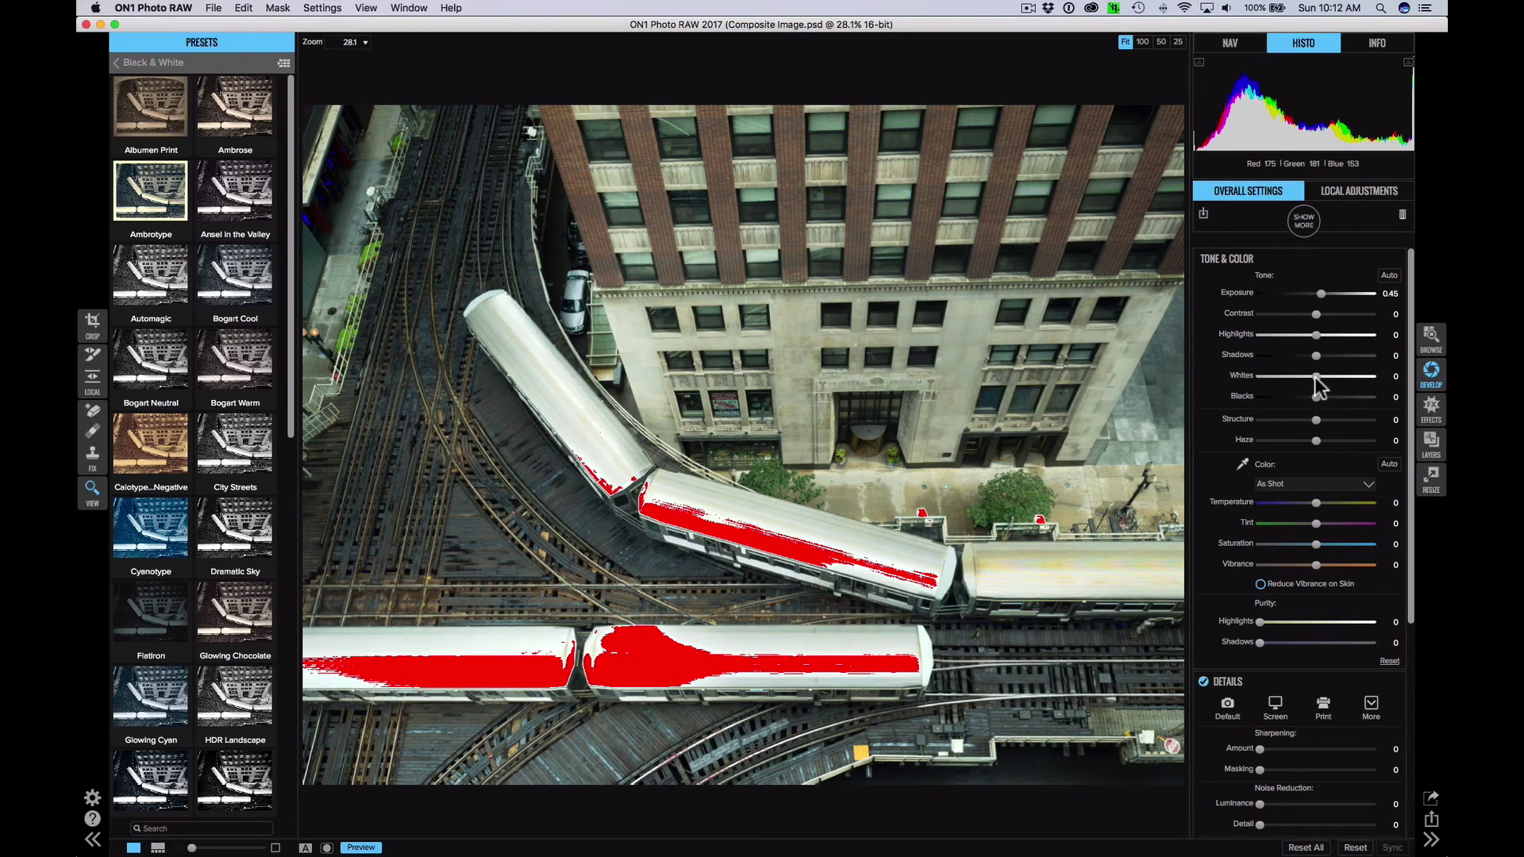
drag(1315, 378, 1253, 381)
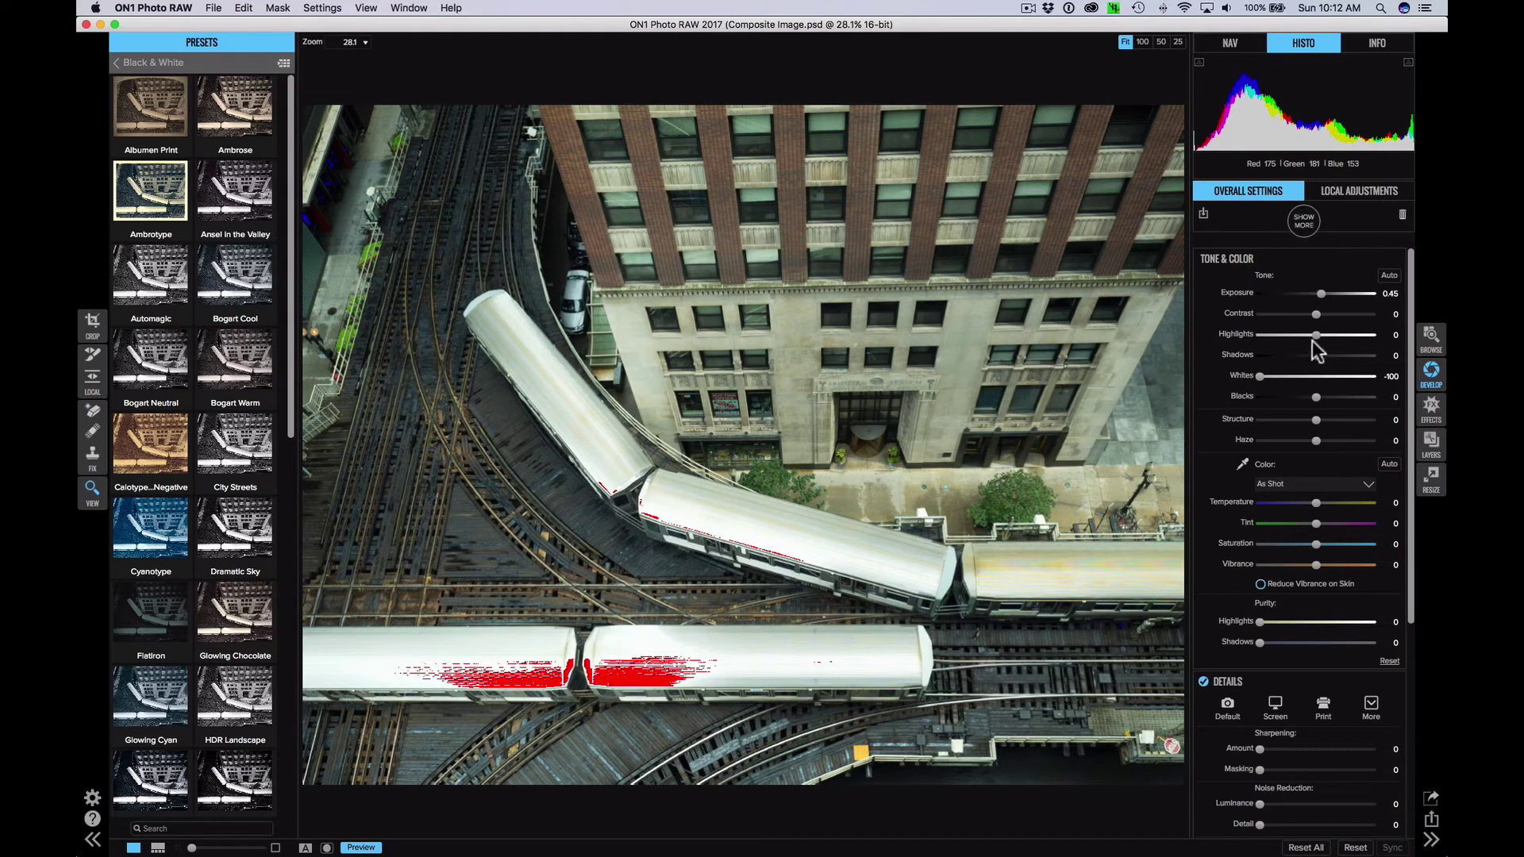
drag(1318, 337, 1300, 338)
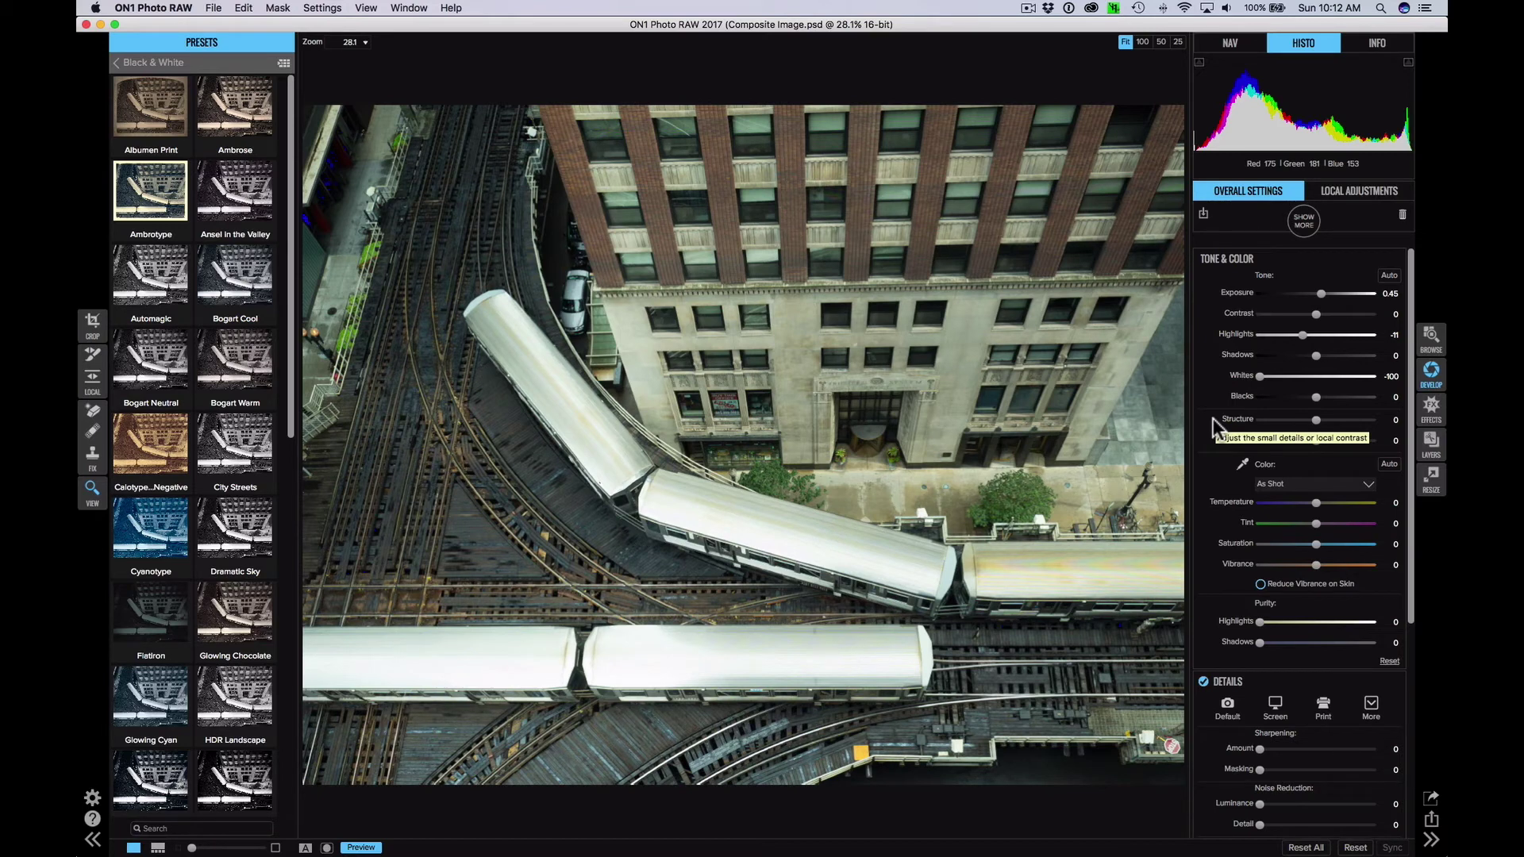
In Effects, preview the Bogart Neutral and Cyanotype presets, then reset to full colour.
click(1434, 411)
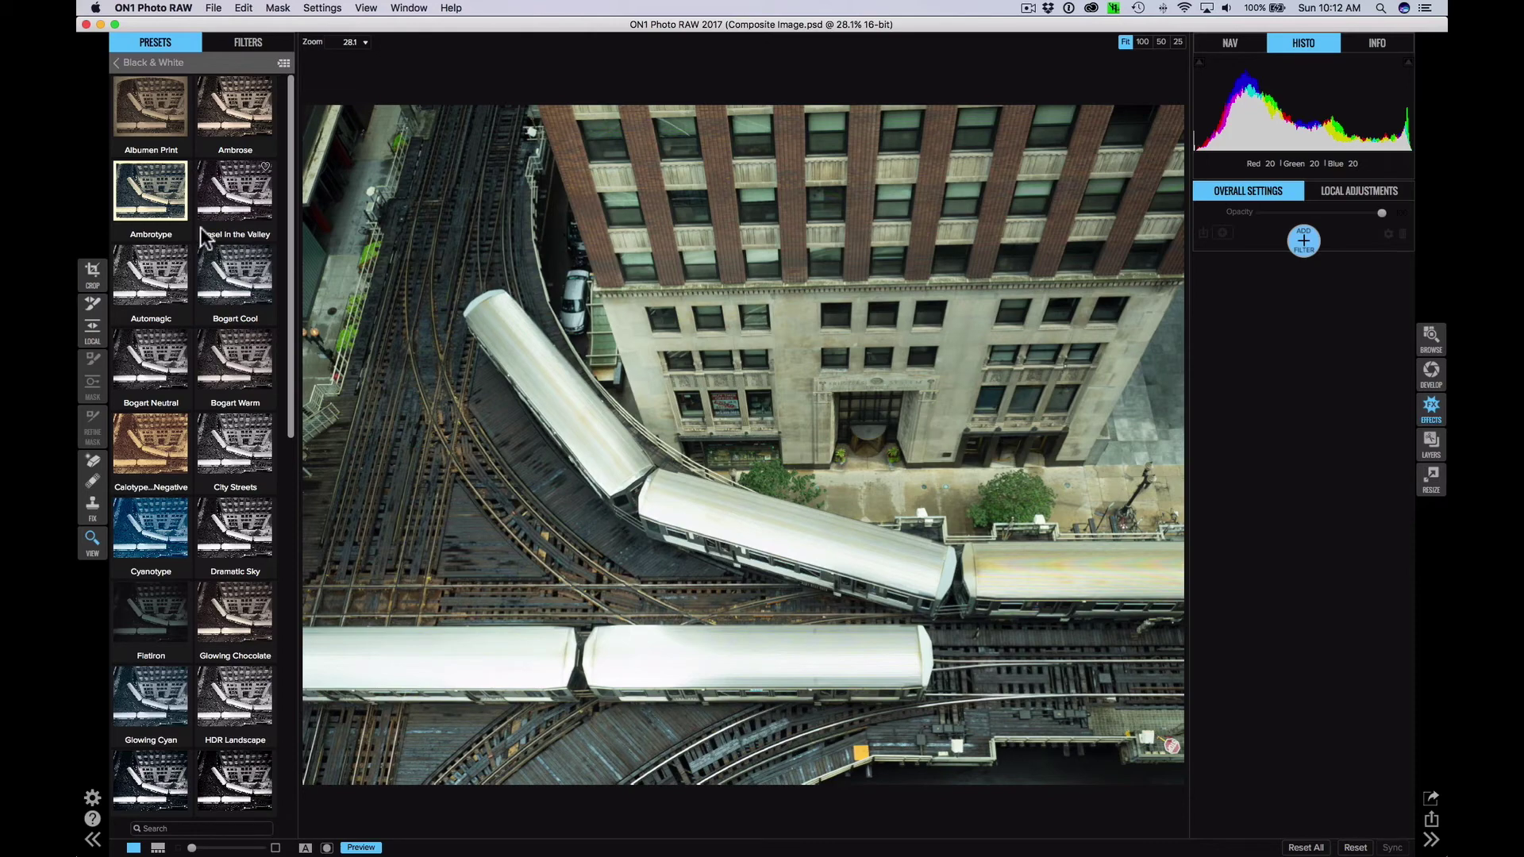
click(164, 352)
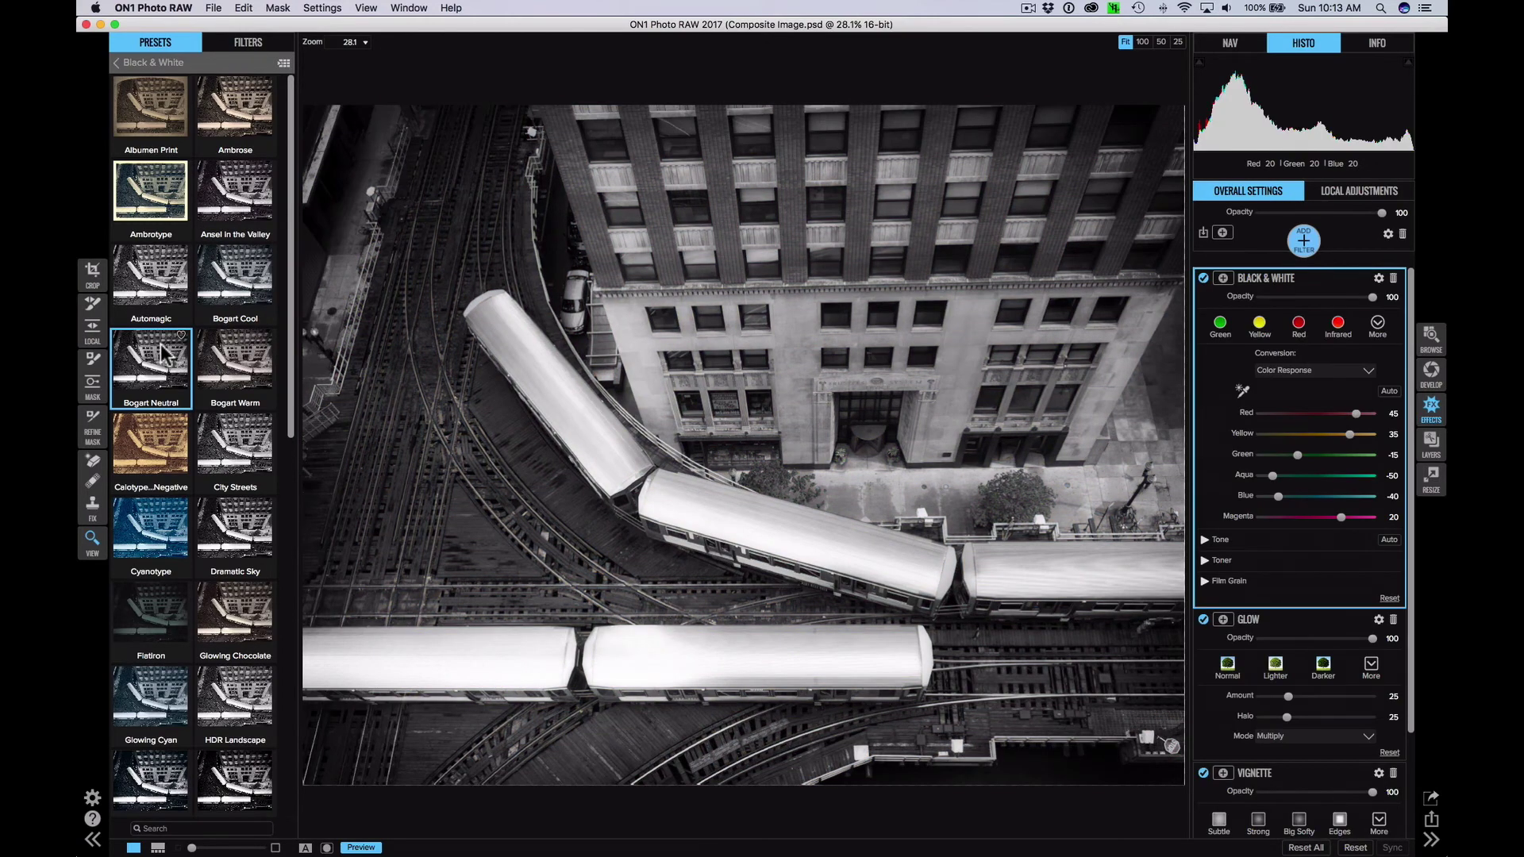
click(143, 527)
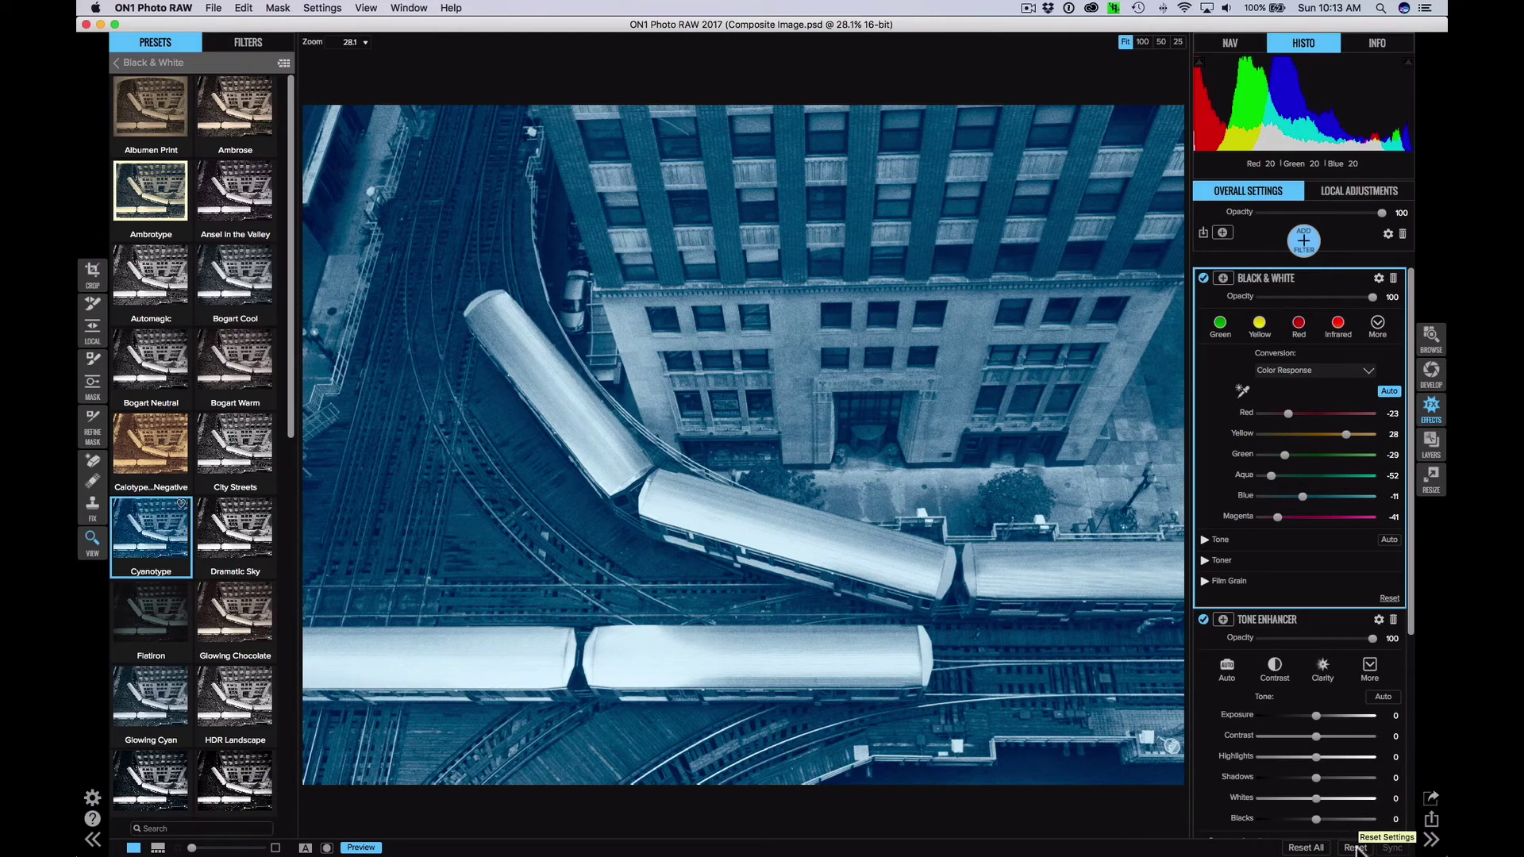
click(1355, 848)
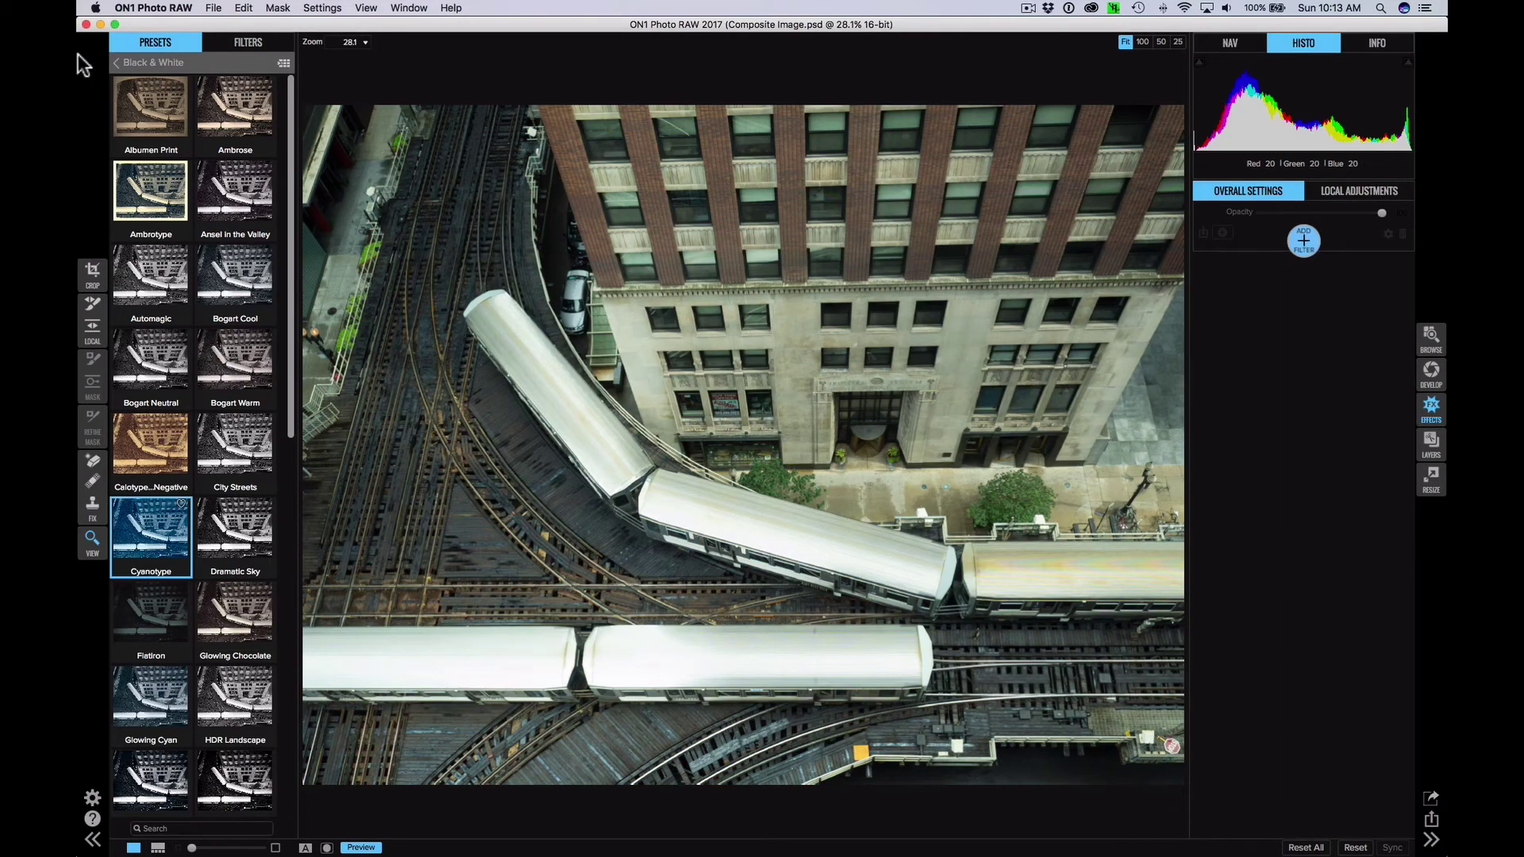
Hide the presets and add a Black & White filter with Brightness 5, Contrast 11, Shadows 12.
click(93, 841)
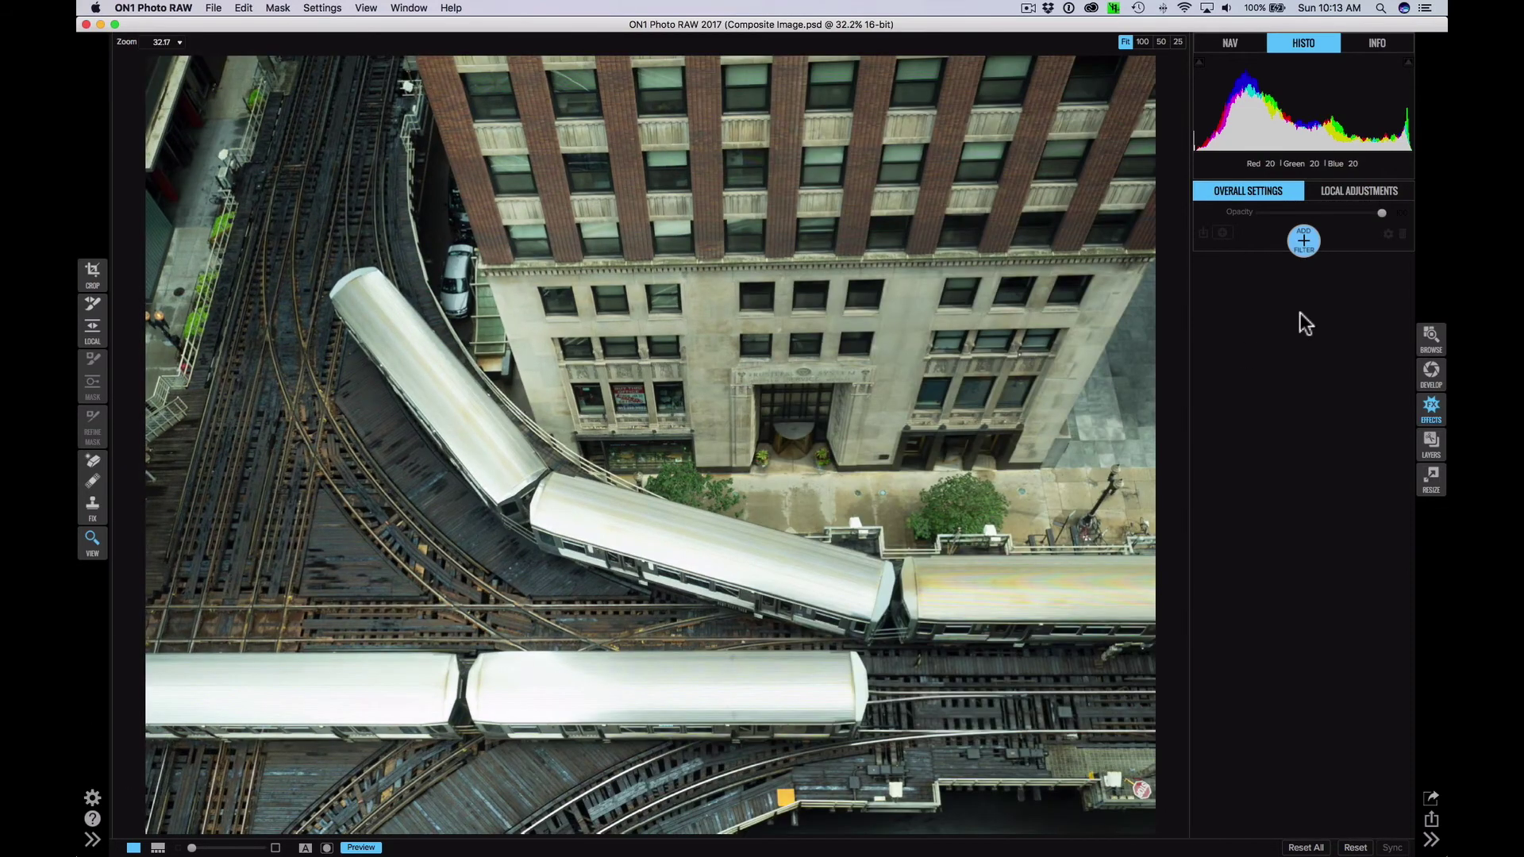
click(1305, 245)
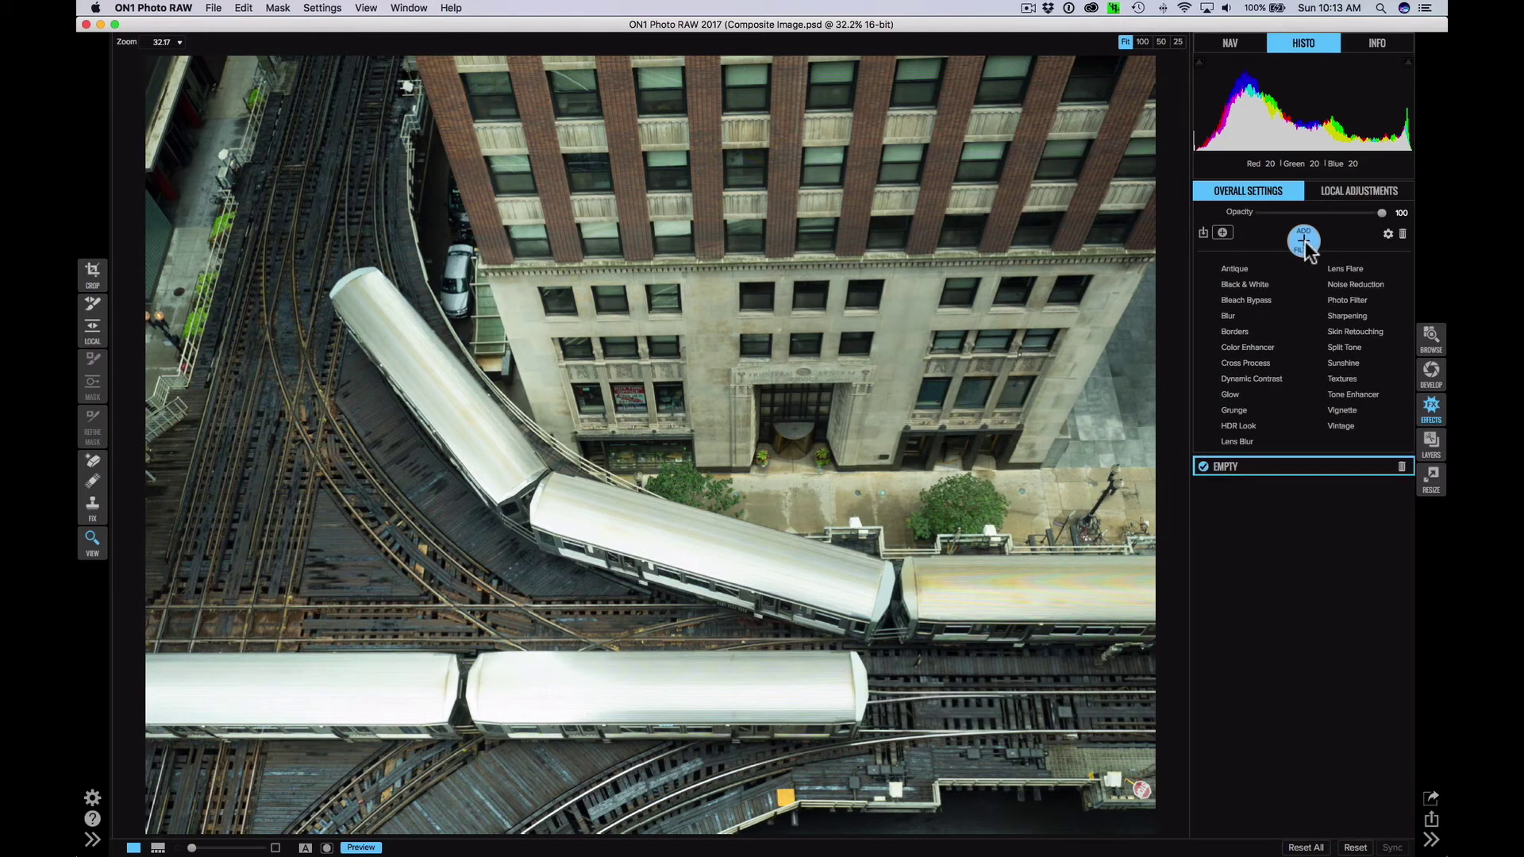
click(1250, 284)
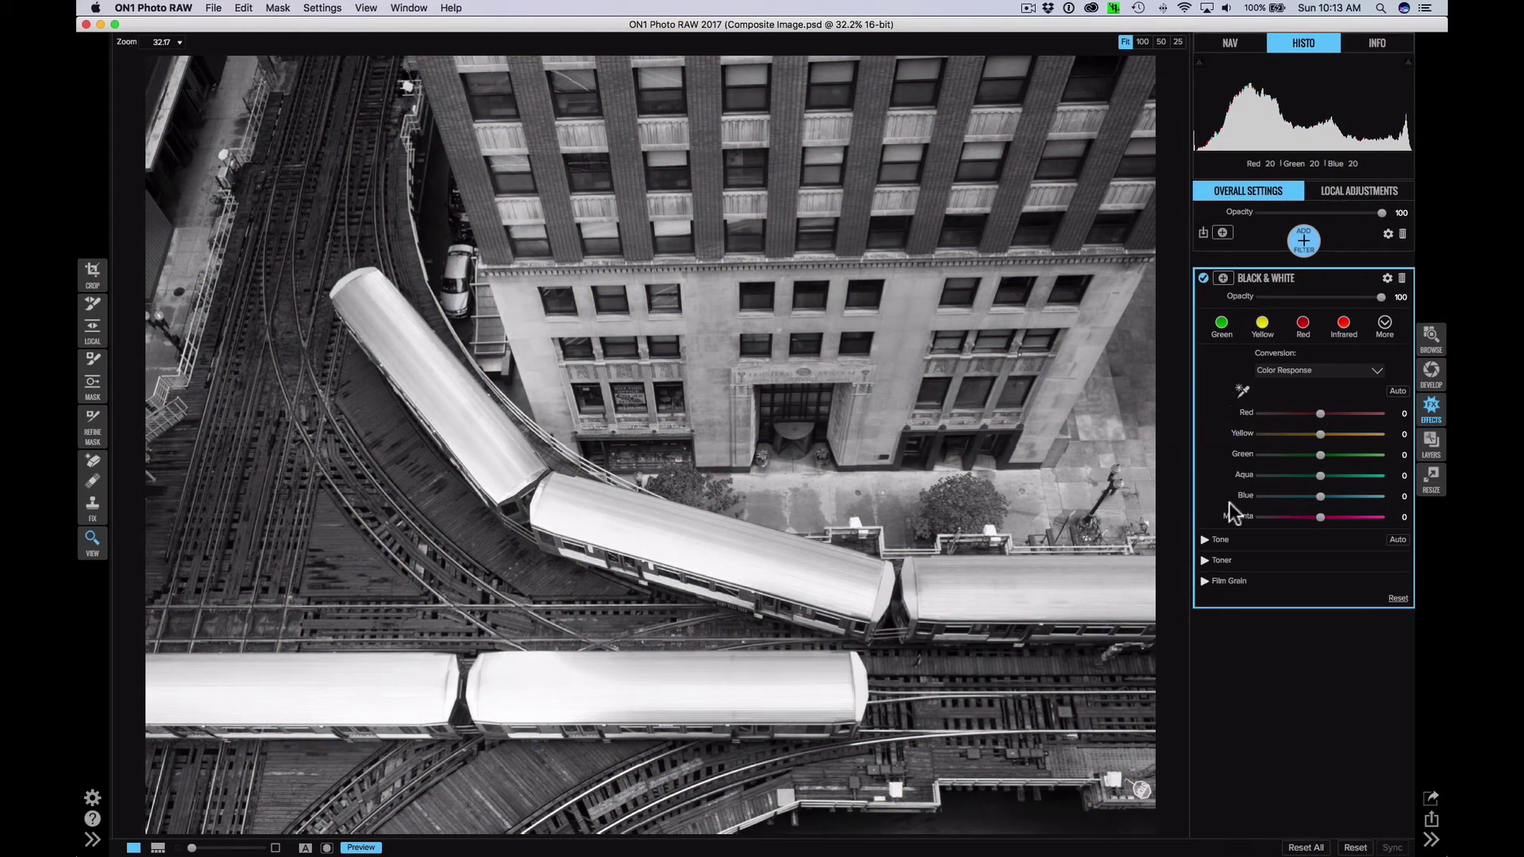
click(1205, 540)
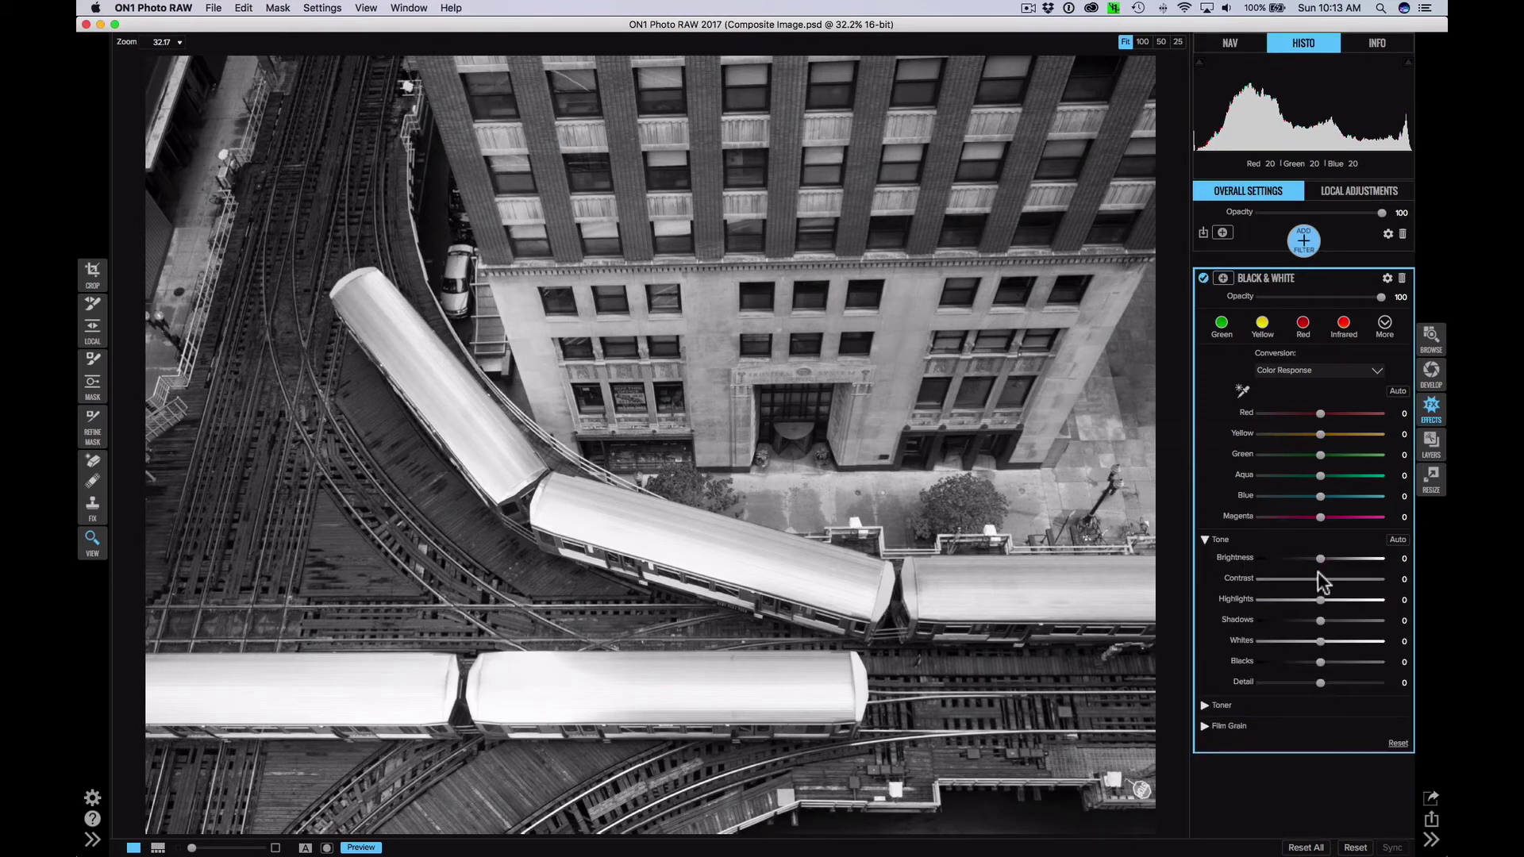
mouse_move(1321, 558)
mouse_down()
mouse_move(1326, 579)
mouse_move(1381, 579)
mouse_move(1276, 579)
mouse_move(1363, 581)
mouse_move(1334, 579)
mouse_up()
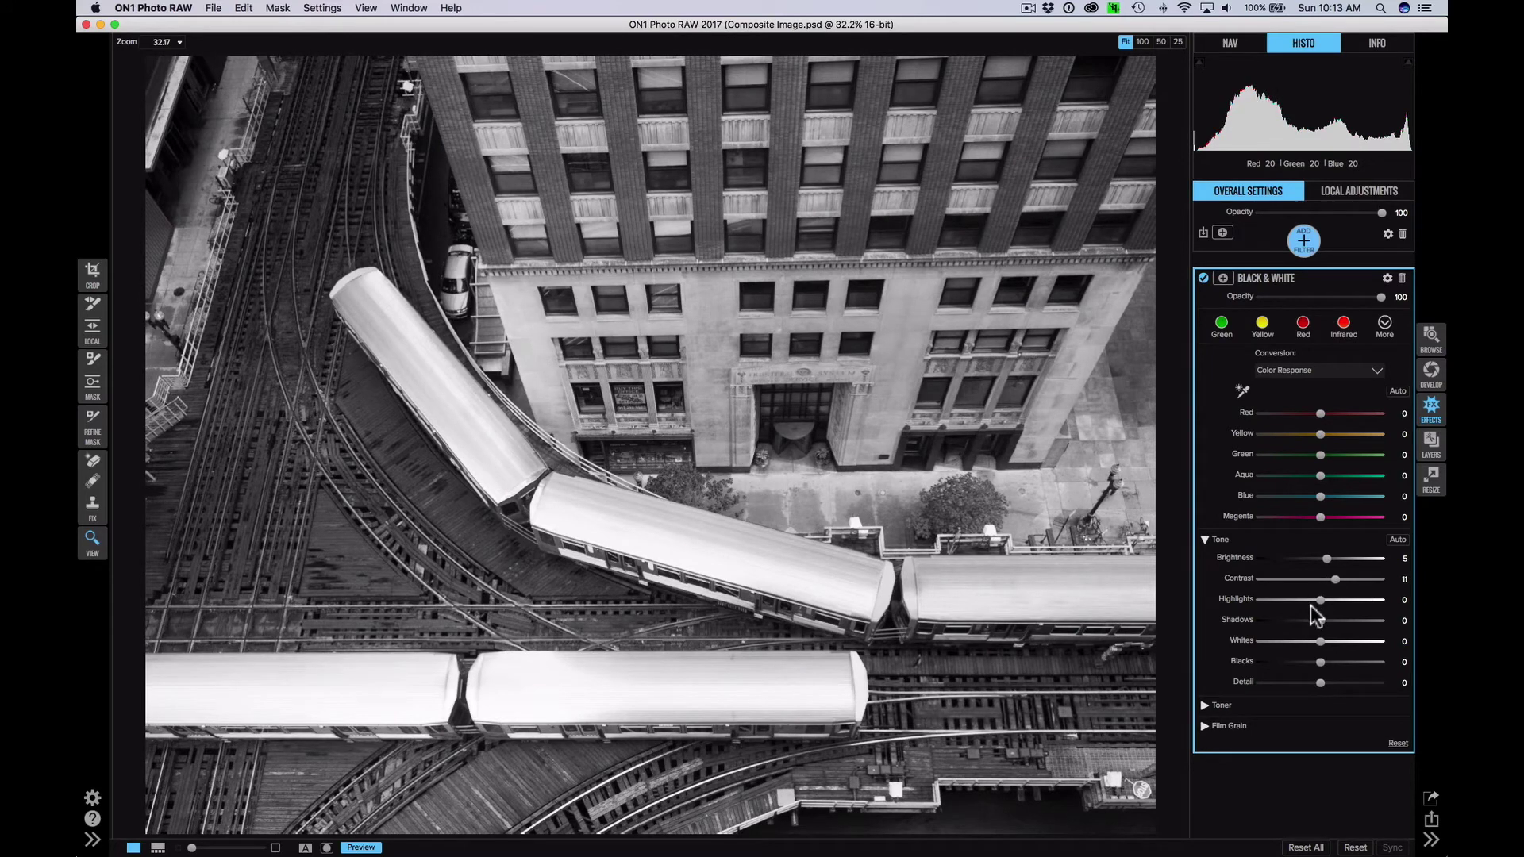
drag(1320, 620, 1336, 620)
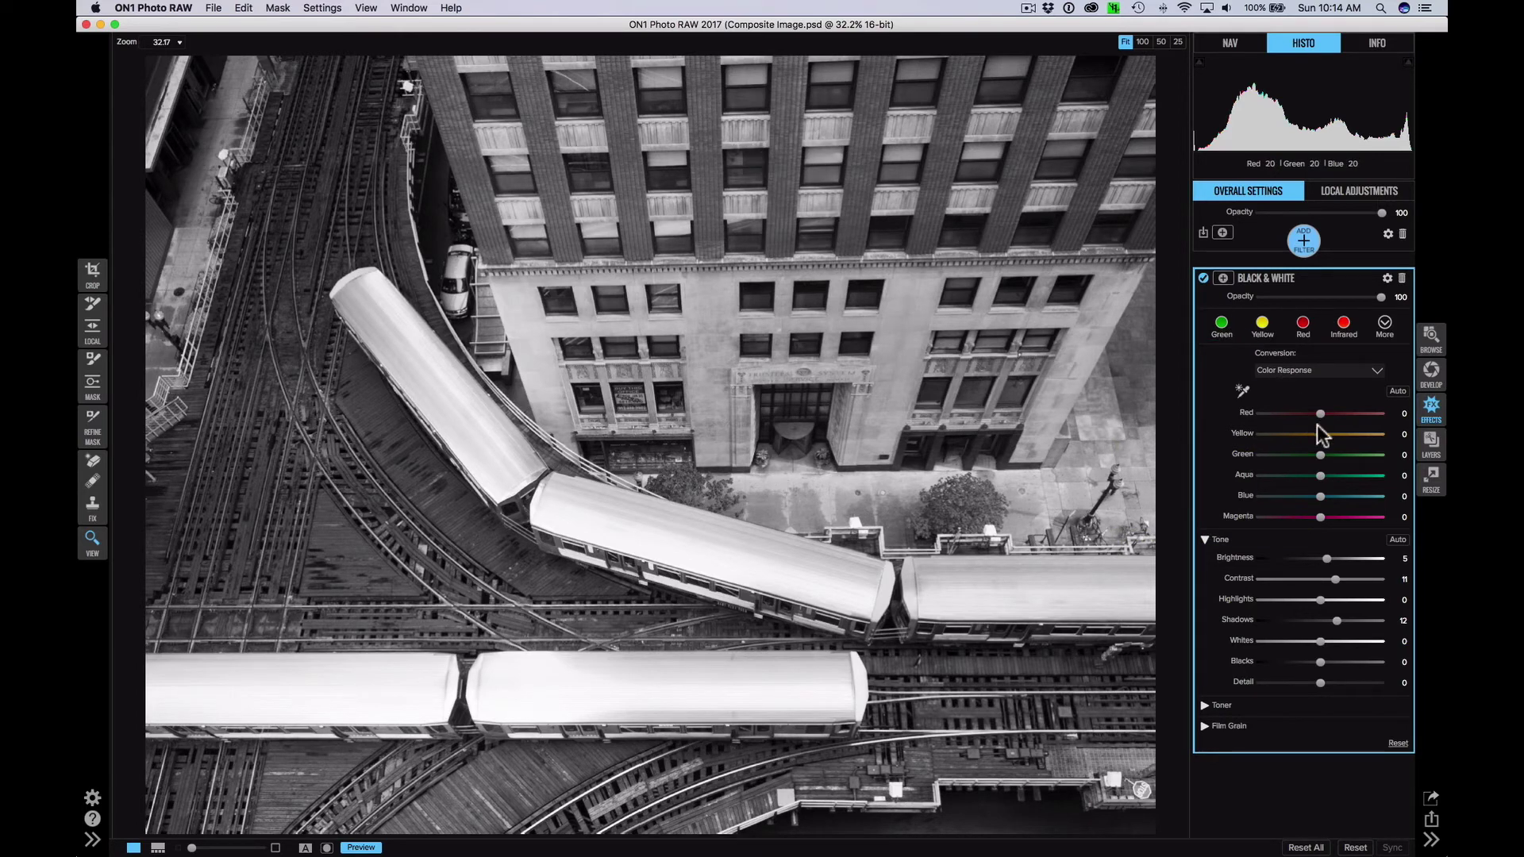
Set the Black & White Red response to 75, Yellow to 17 and Green to 38, trying Aqua values.
drag(1321, 412, 1435, 414)
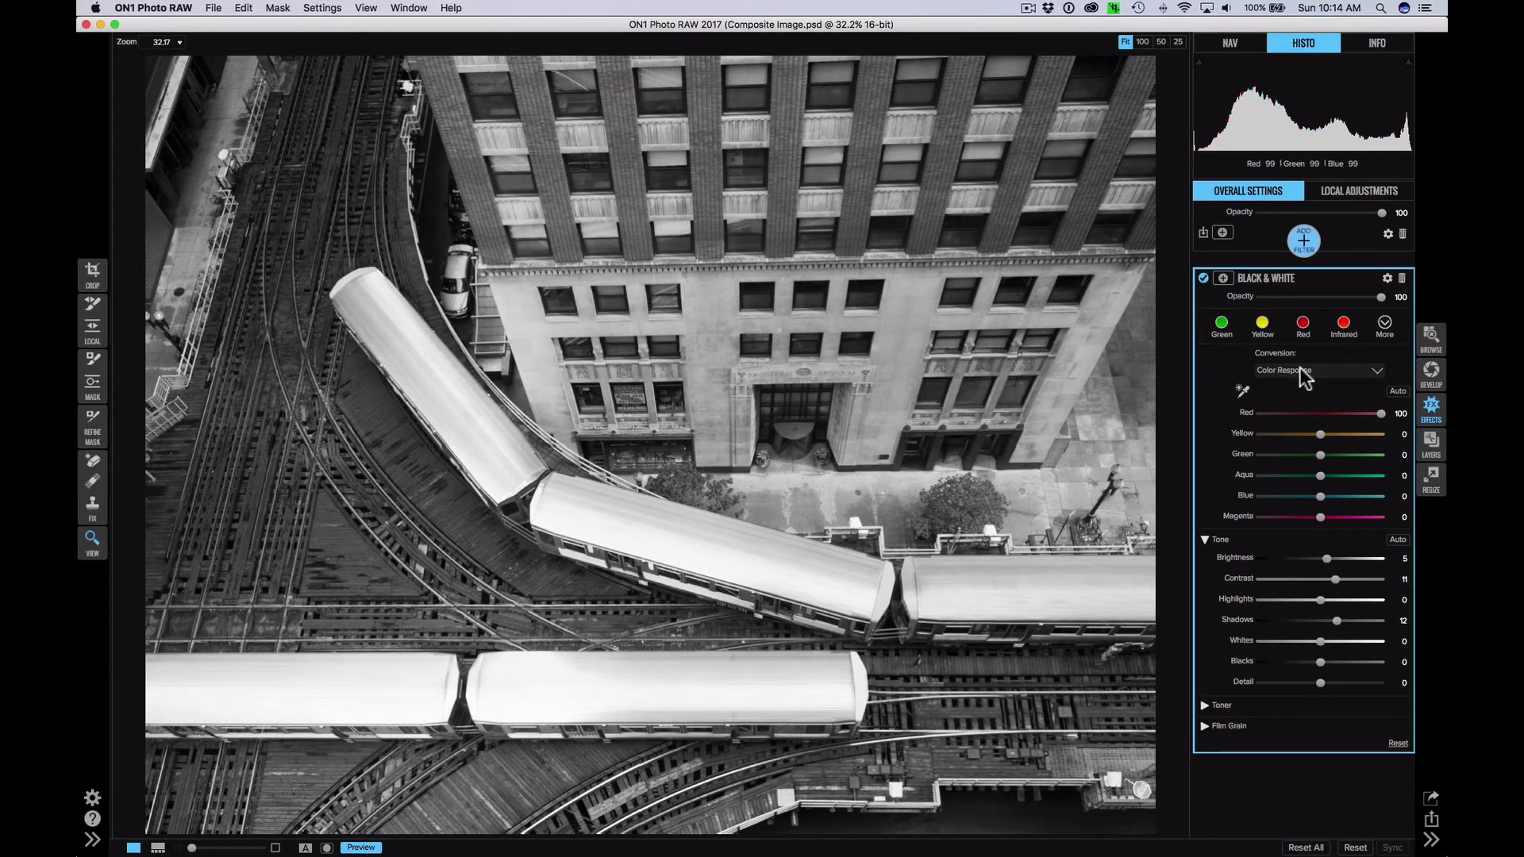
drag(1380, 414, 1340, 440)
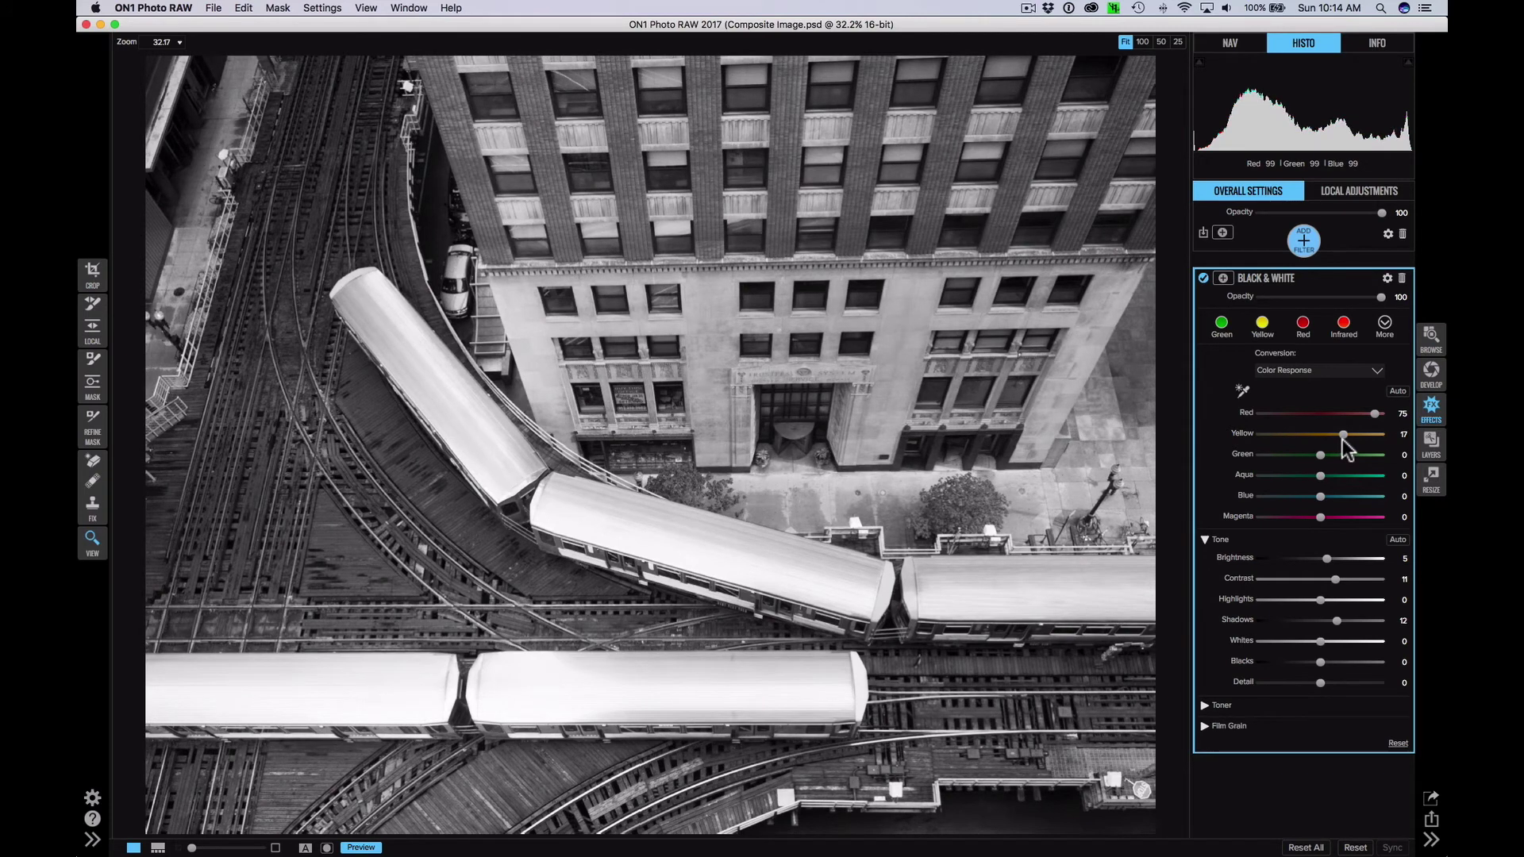
drag(1321, 454, 1359, 455)
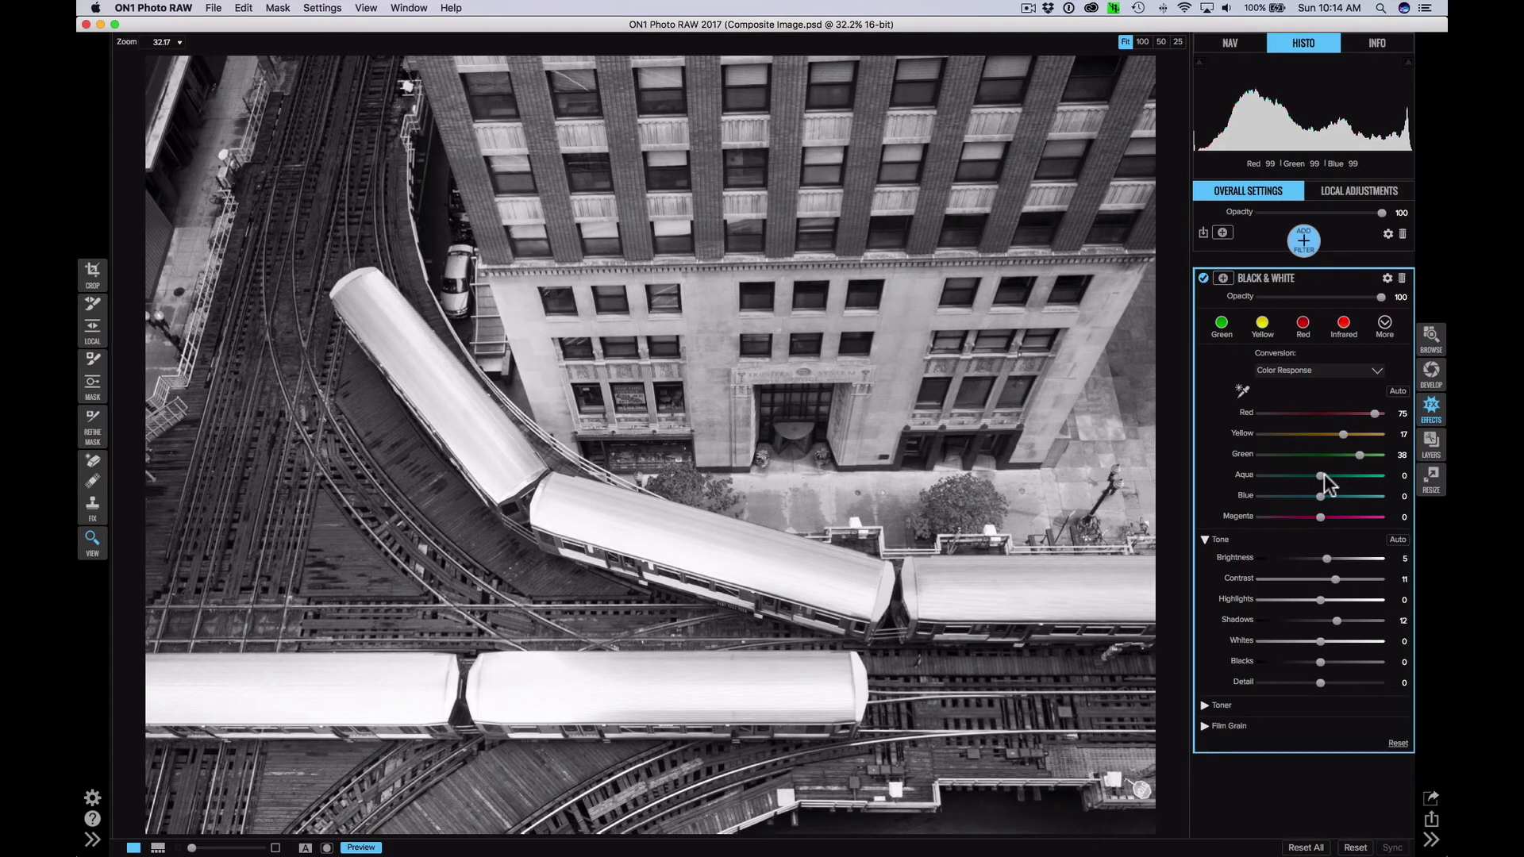
drag(1281, 480, 1319, 479)
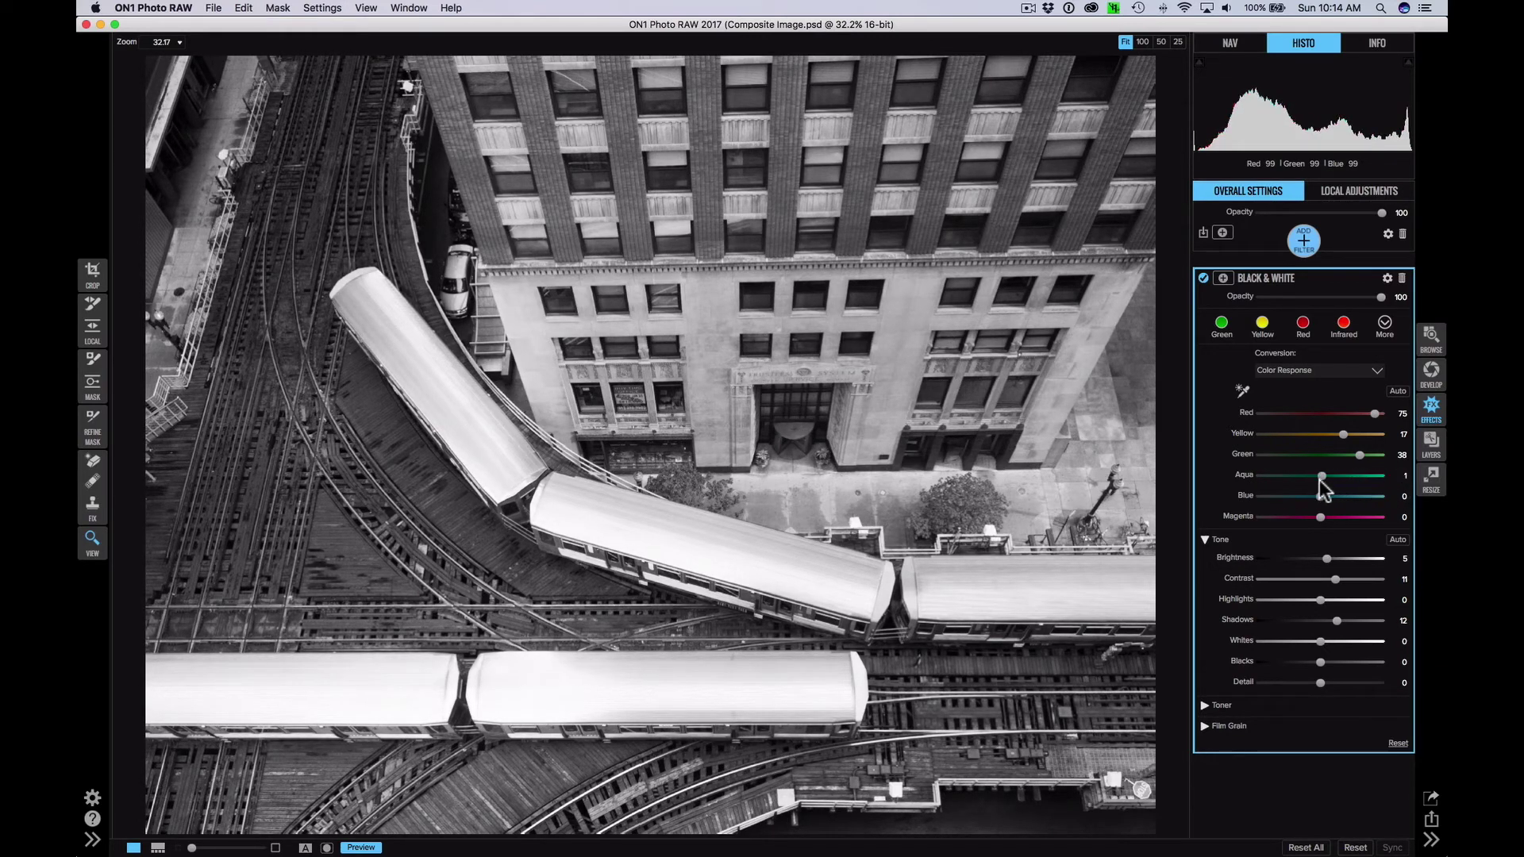
Reset the Blue and Magenta responses to 0 and compare against the original colour photo.
drag(1321, 498, 1381, 497)
double_click(1250, 494)
drag(1320, 517, 1359, 518)
double_click(1242, 516)
click(363, 848)
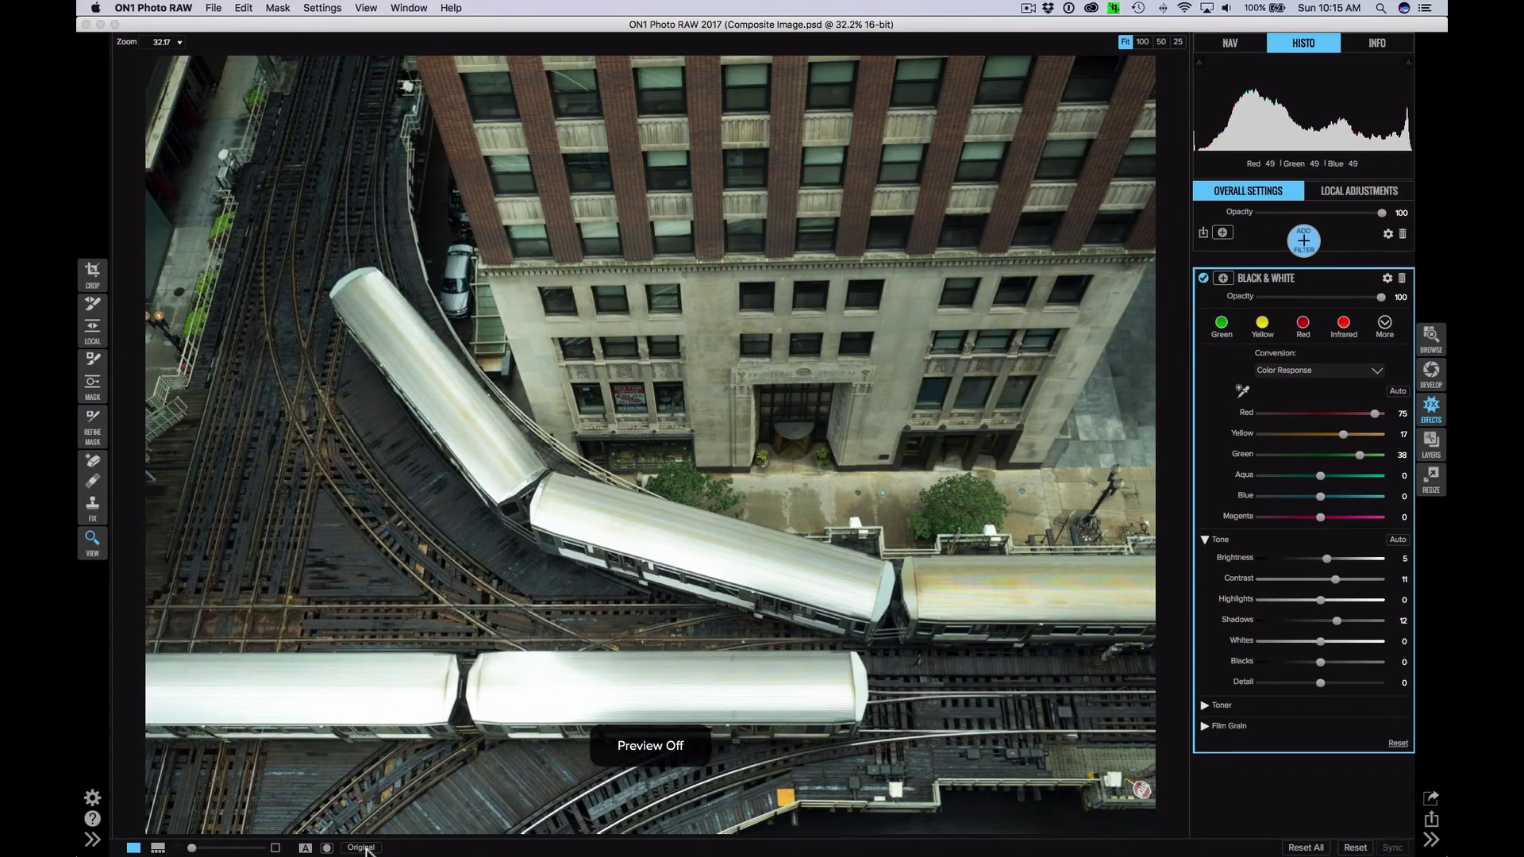
click(364, 847)
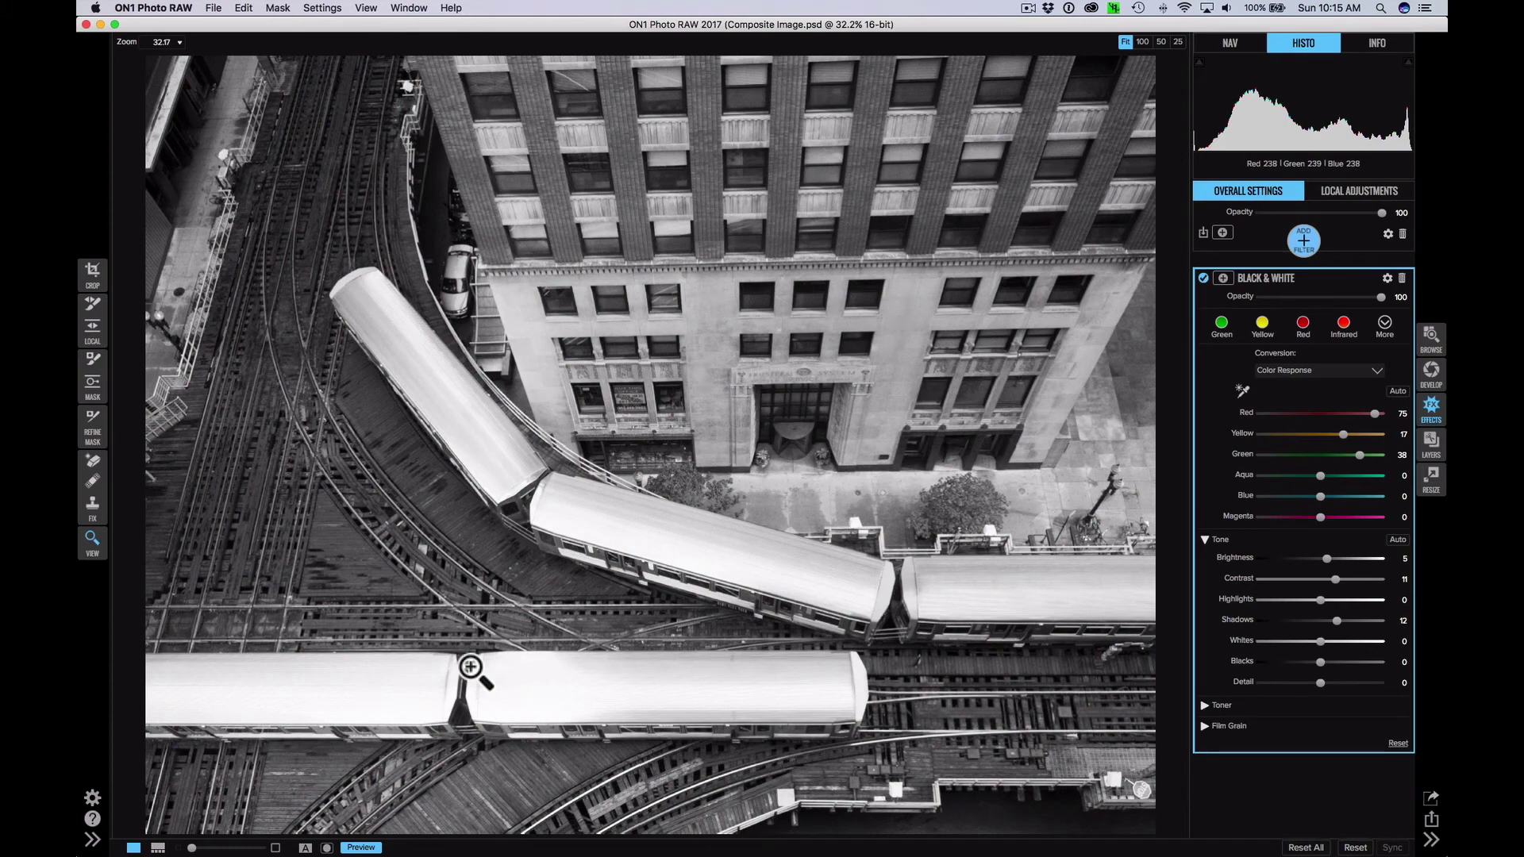
click(1304, 242)
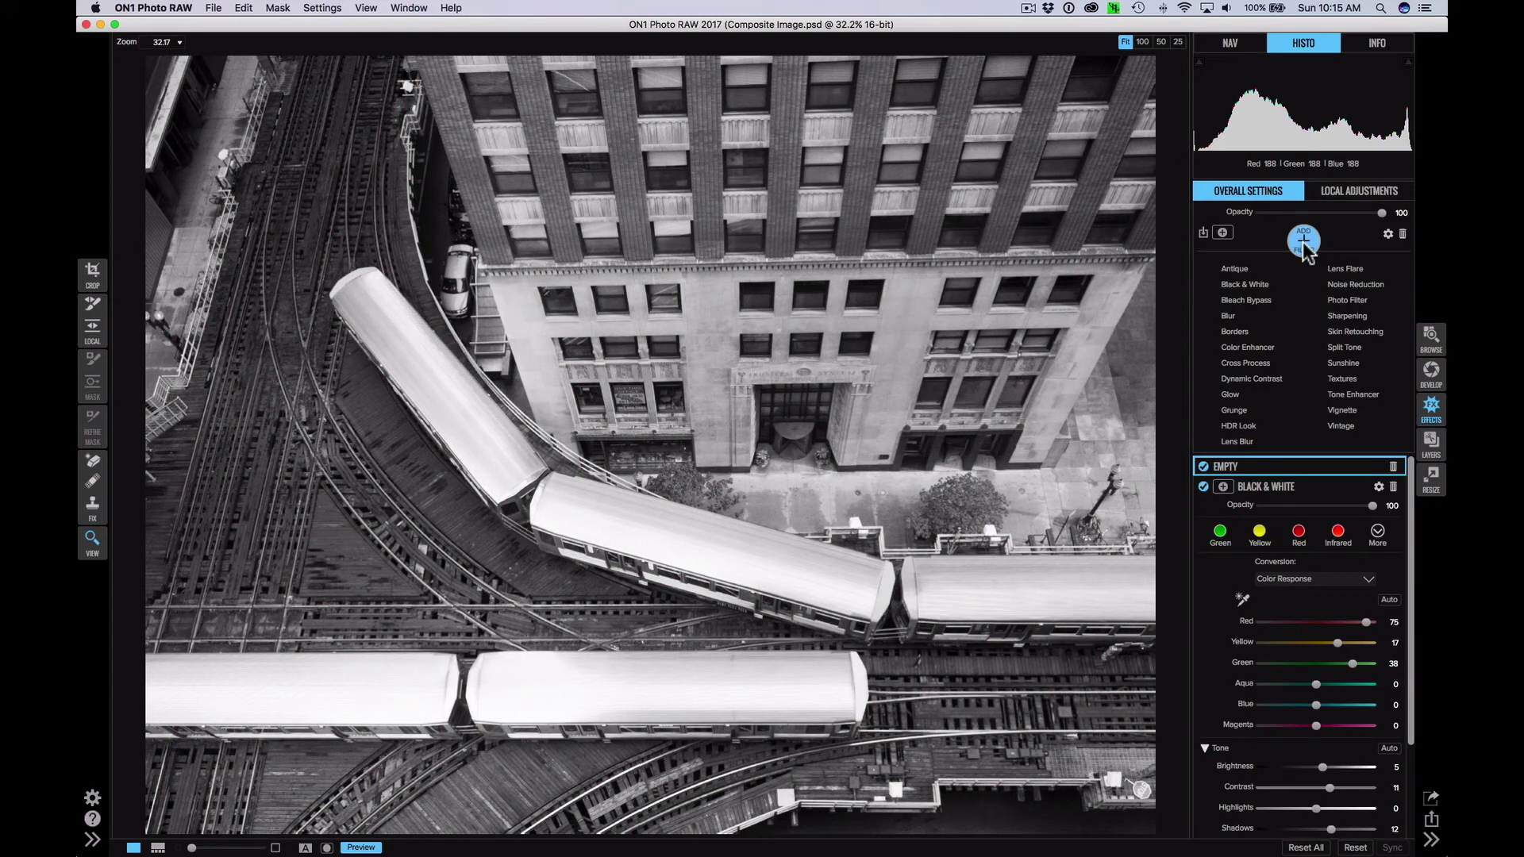
Add a Dynamic Contrast filter and lower its Opacity to 82, comparing it on and off.
click(1245, 377)
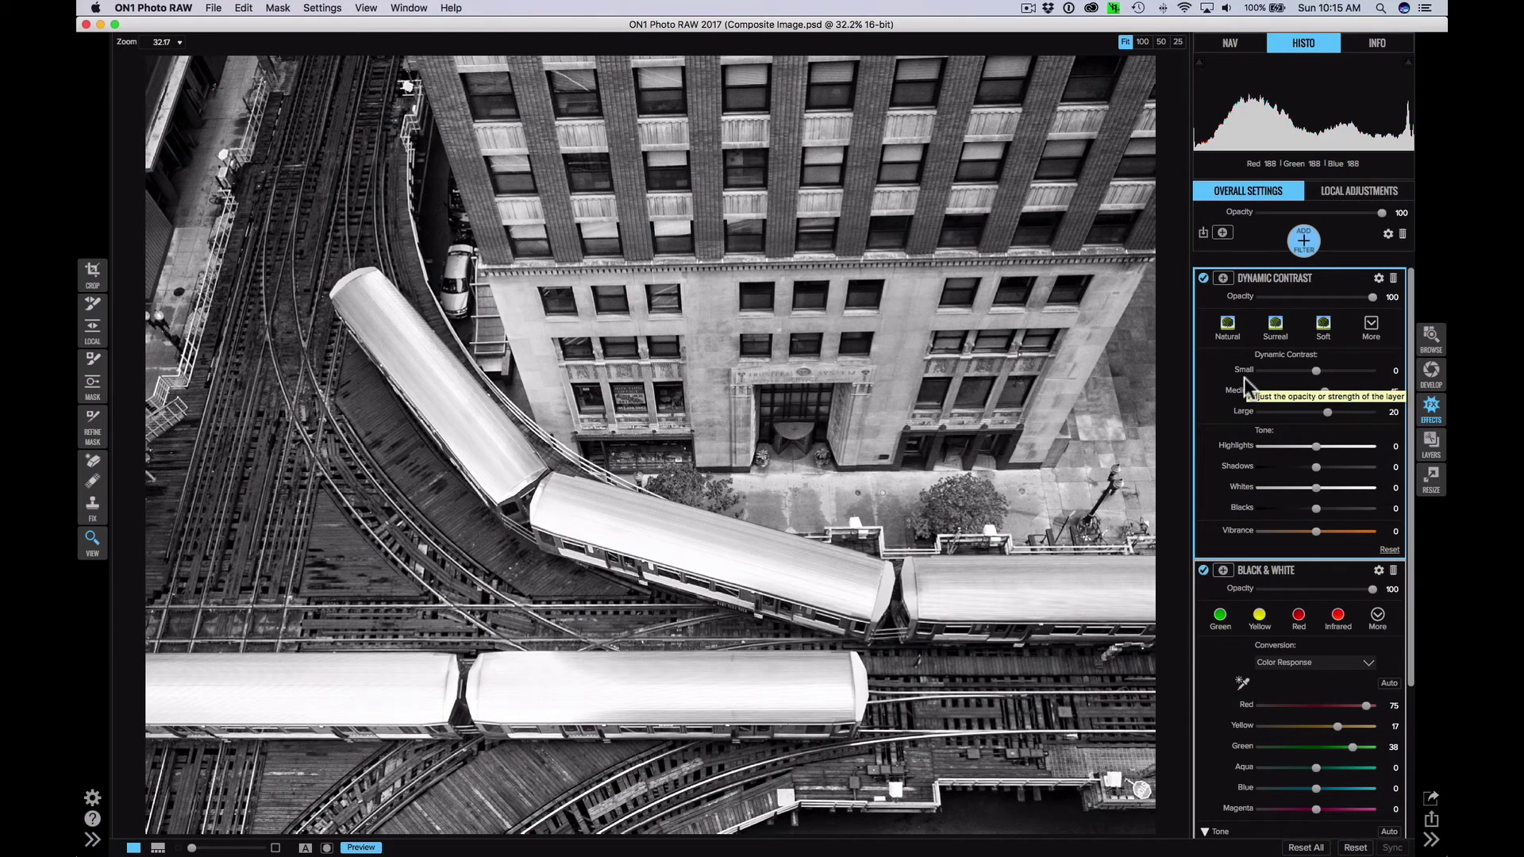
click(1204, 280)
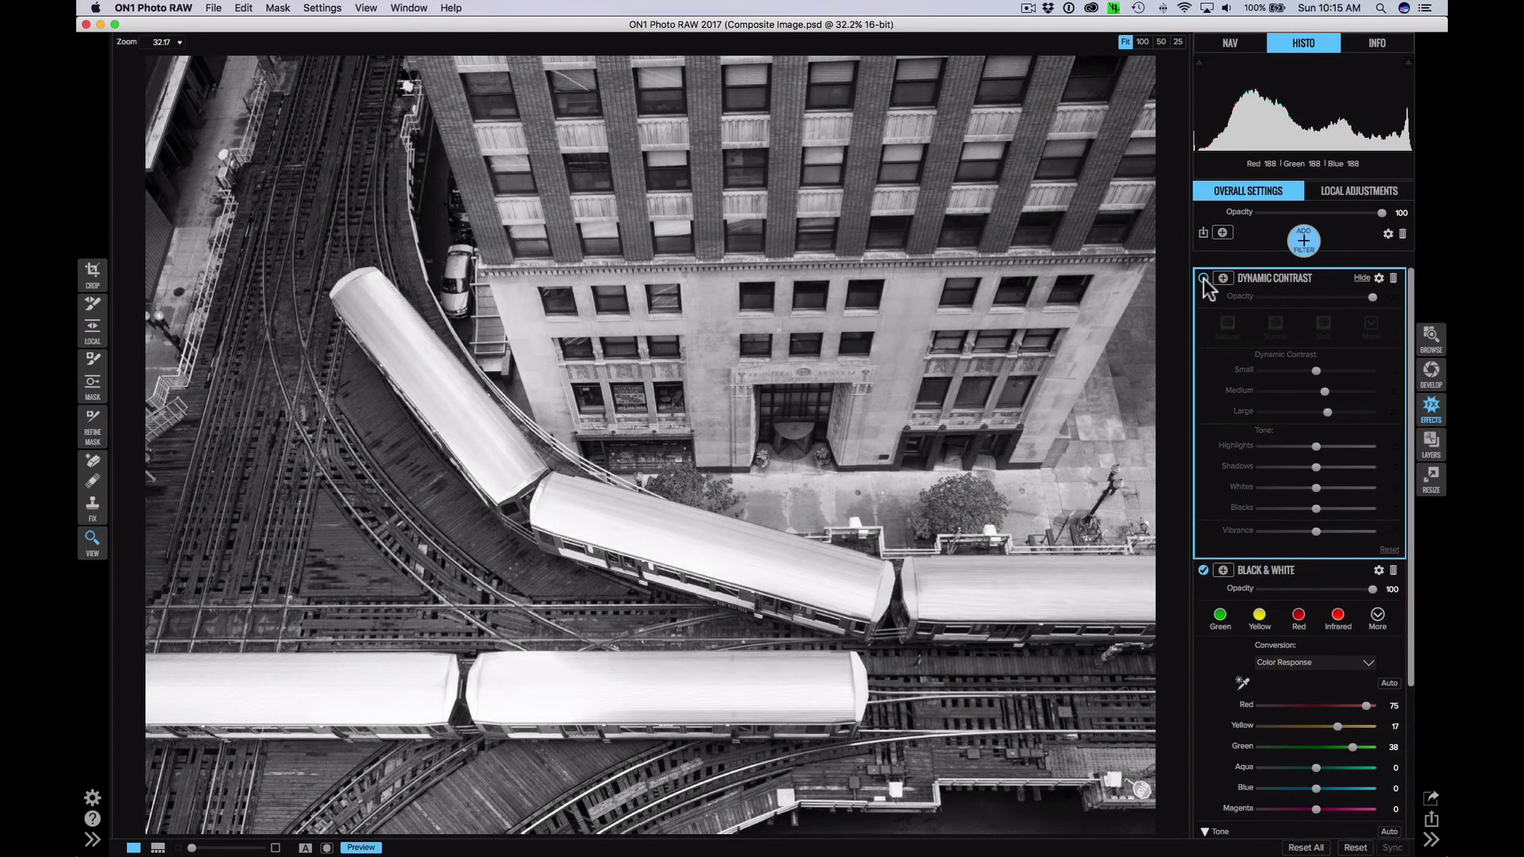
click(1204, 279)
click(1203, 280)
click(1203, 280)
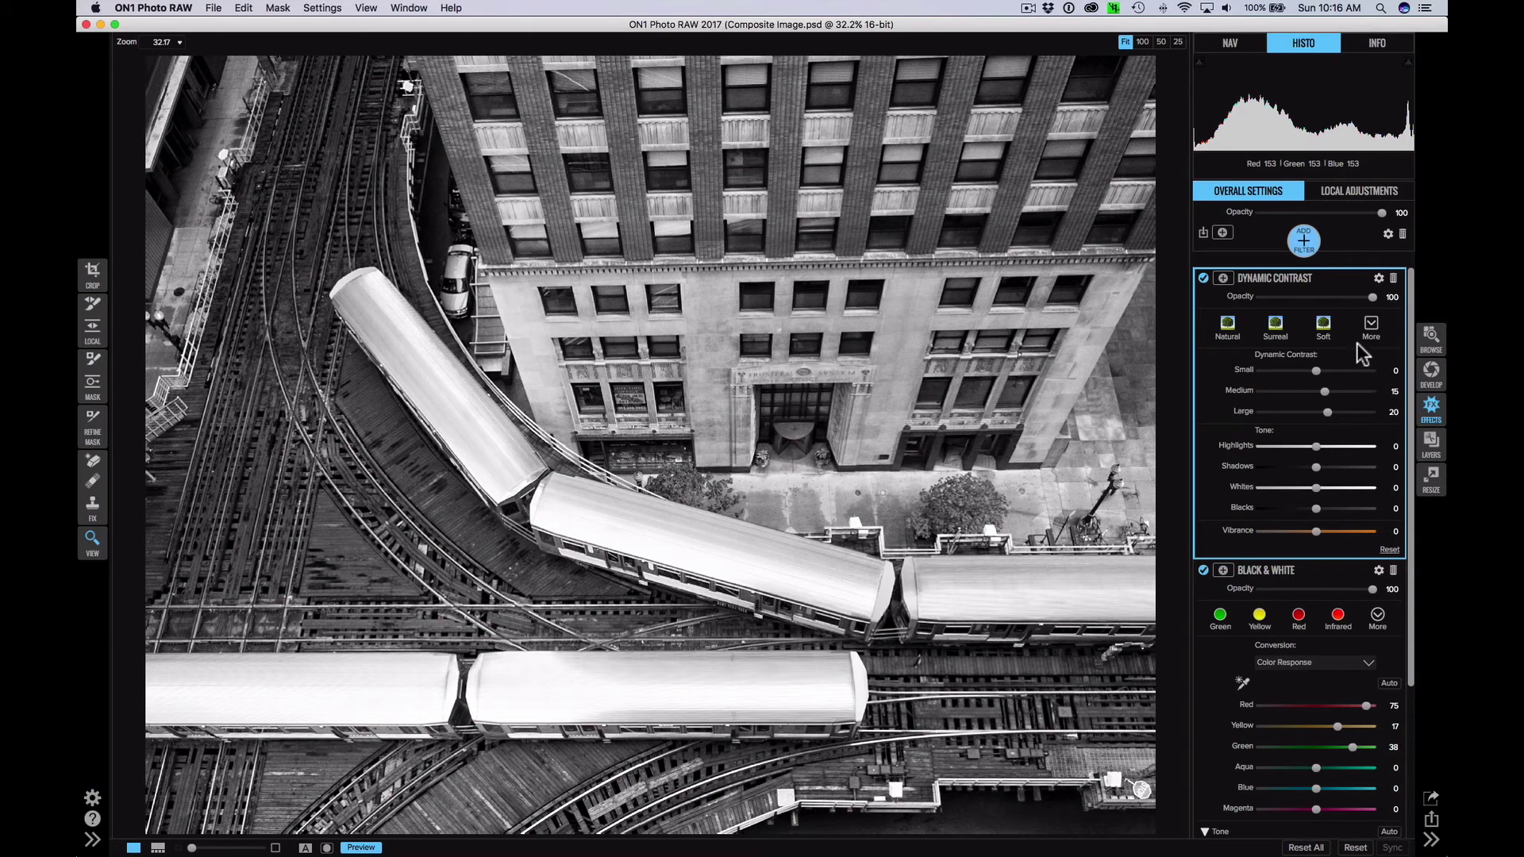
mouse_move(1372, 297)
mouse_down()
mouse_move(1320, 297)
mouse_move(1342, 297)
mouse_up()
click(1204, 278)
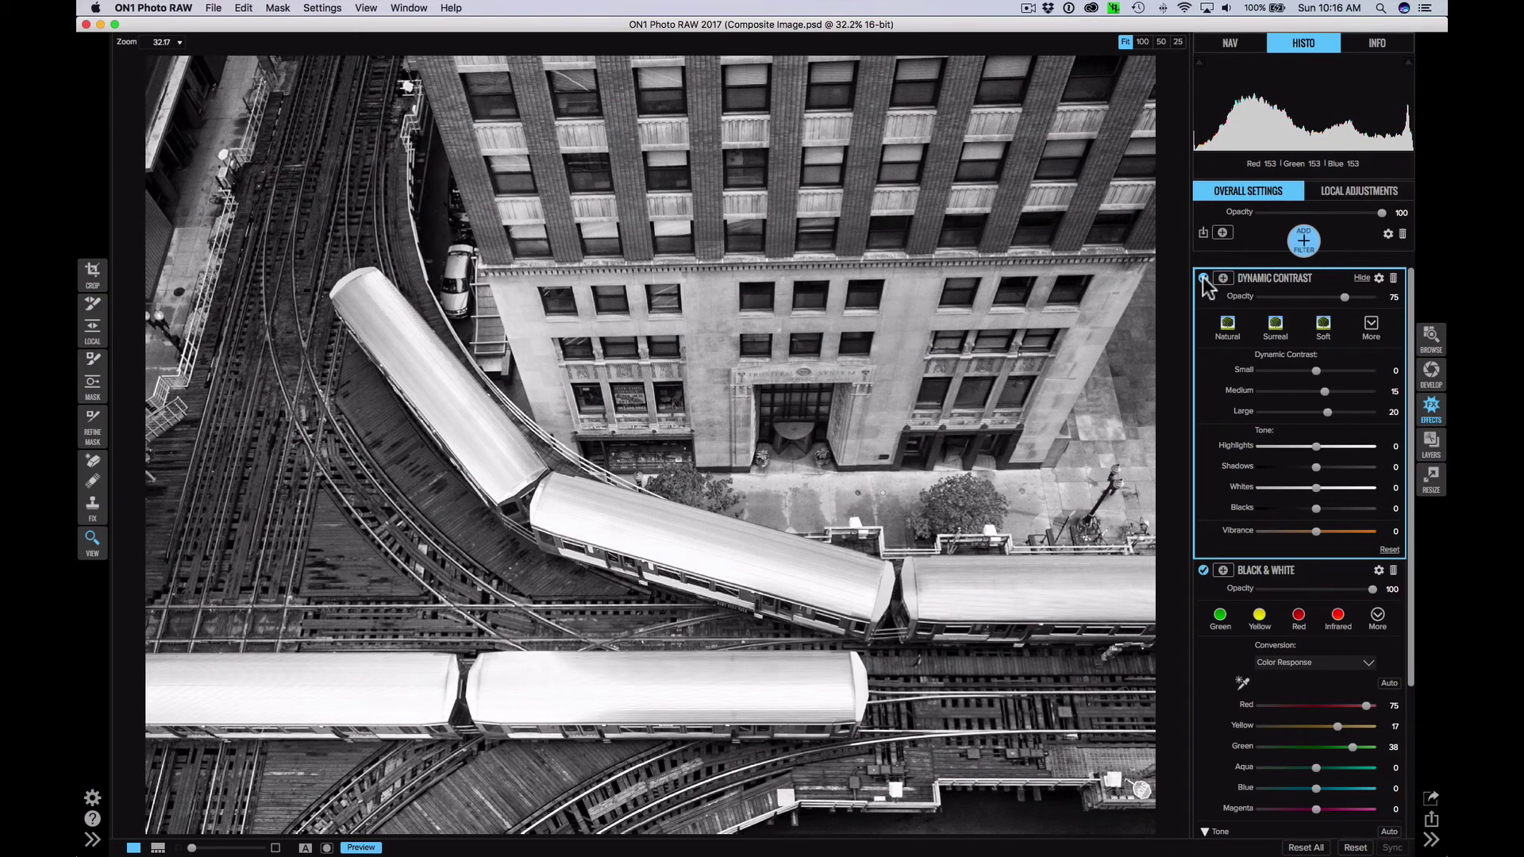
click(1203, 278)
click(1203, 278)
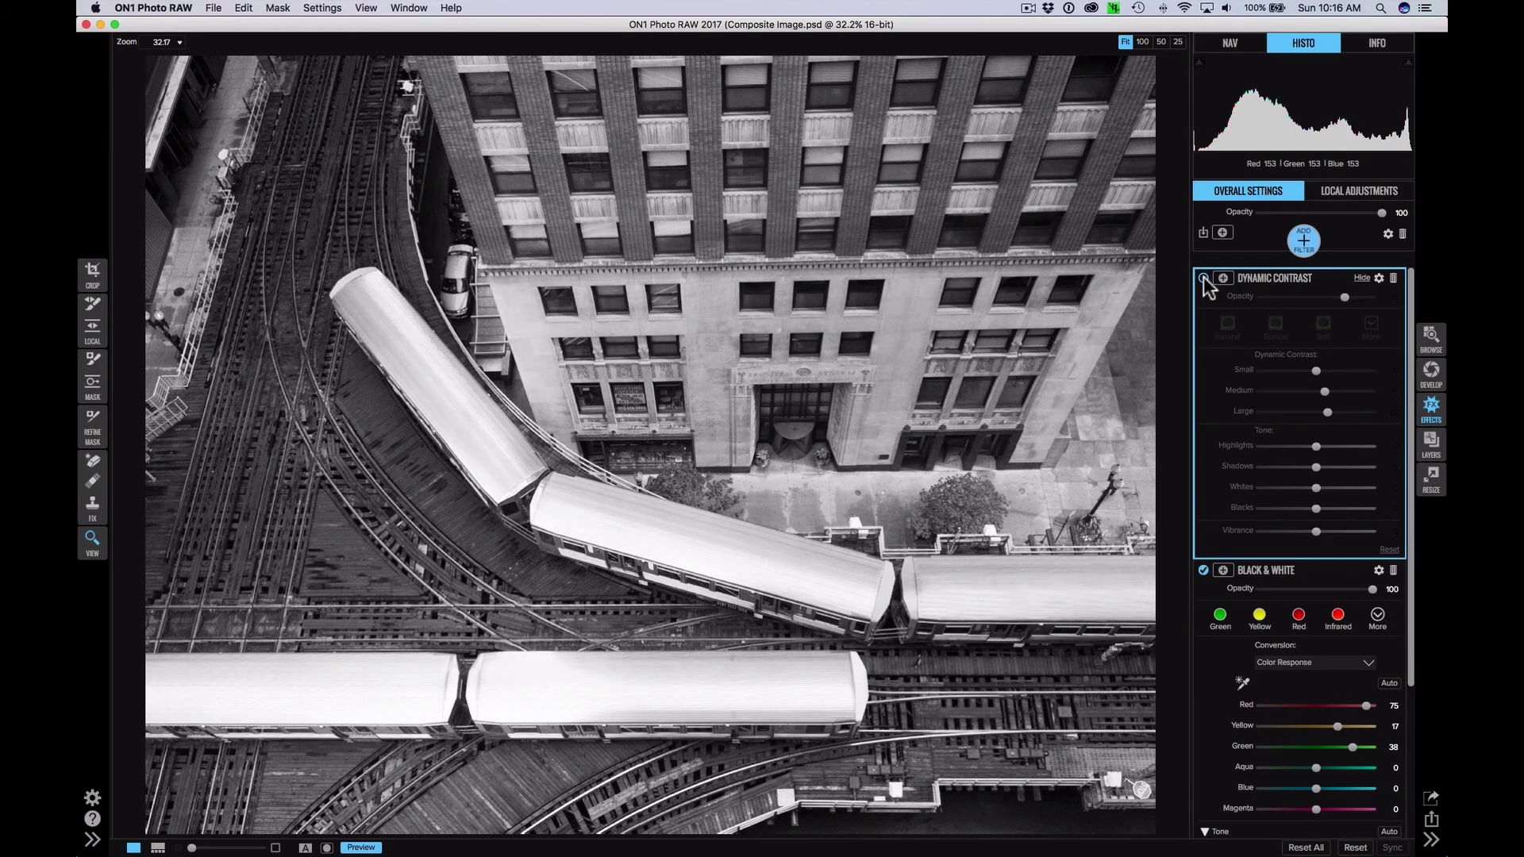
click(1204, 279)
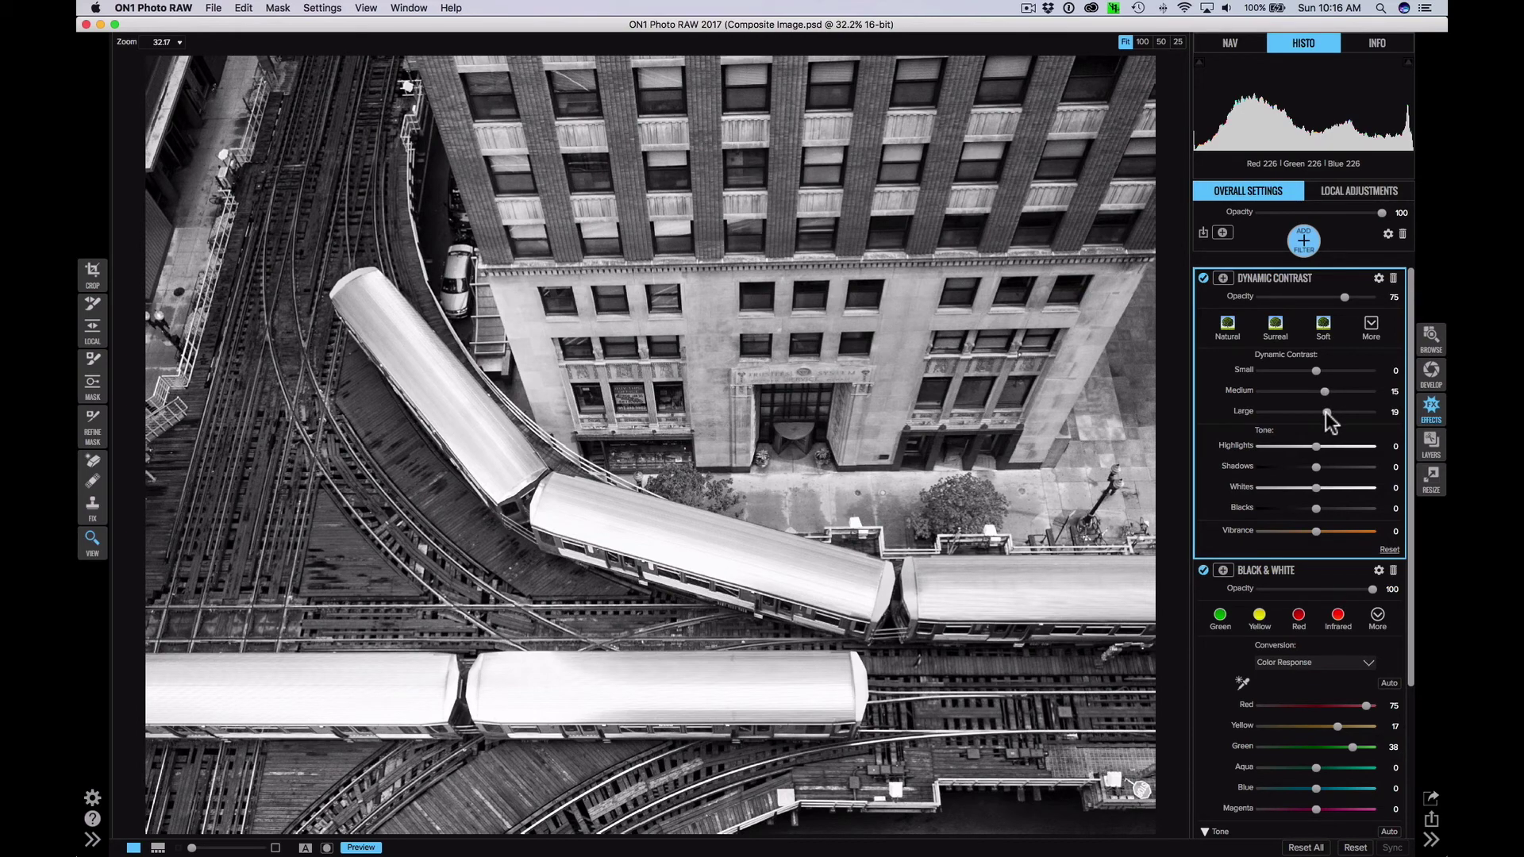
Reduce Dynamic Contrast's Large detail to 8, with Medium at 9, and compare the result on and off.
drag(1325, 411, 1320, 389)
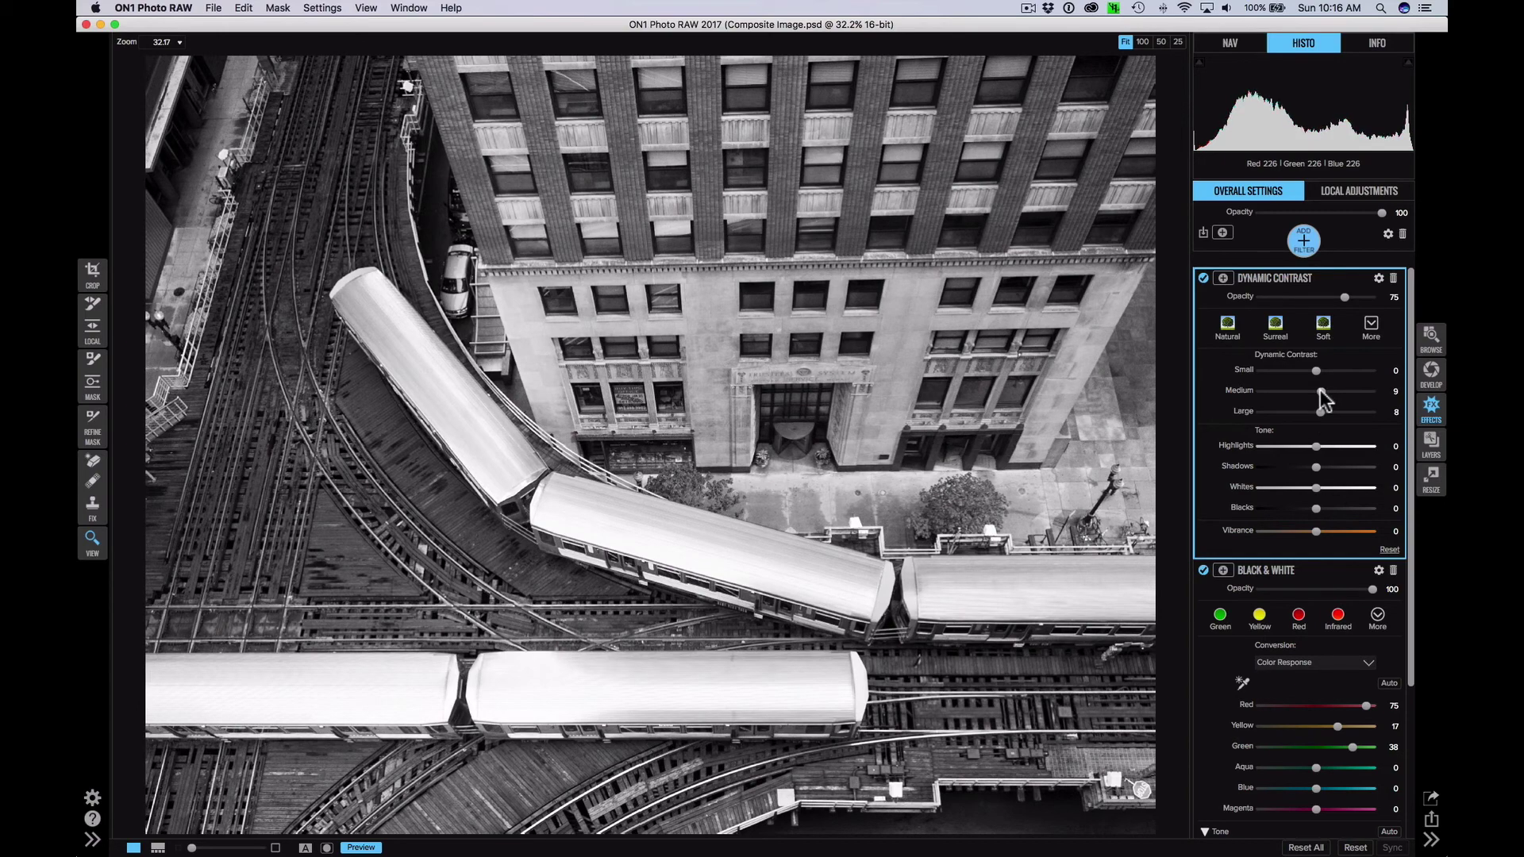
click(1202, 277)
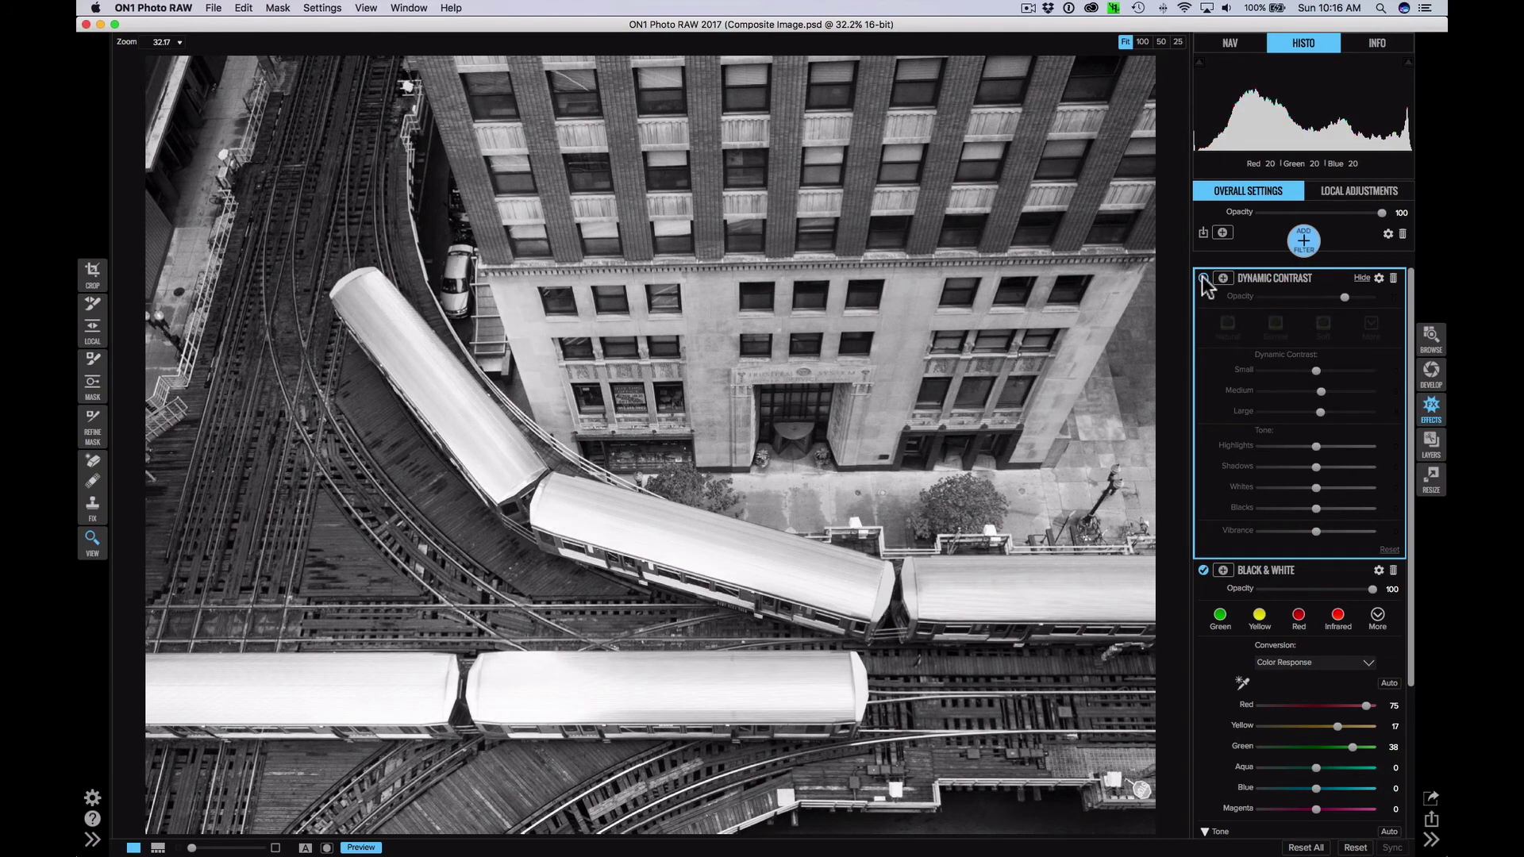
click(1203, 278)
click(1203, 279)
click(1203, 279)
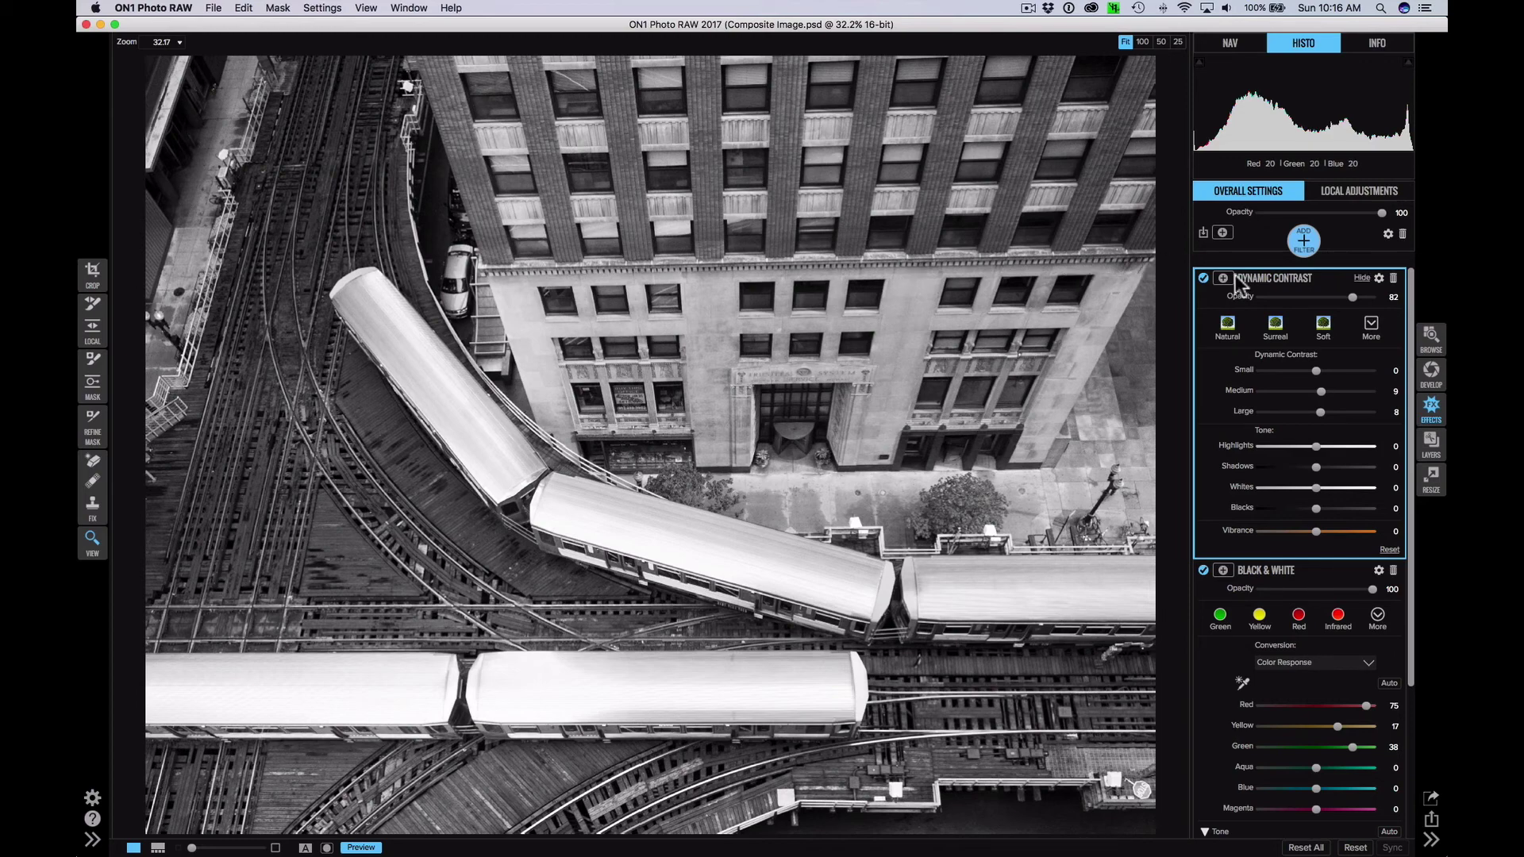
click(1304, 241)
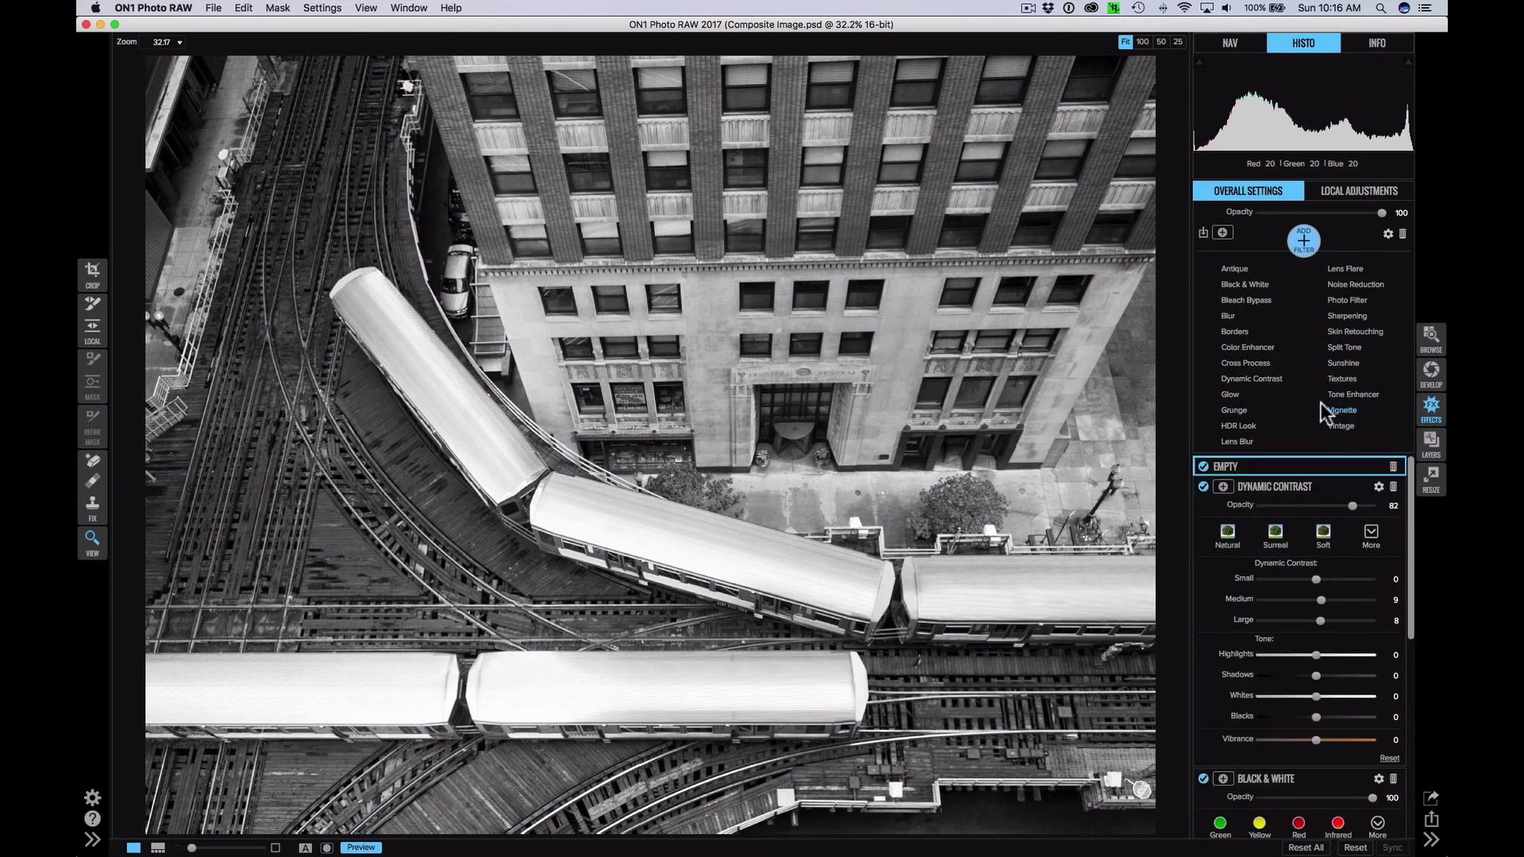
Add a Big Softy vignette, set its Brightness to -70, and compare it on and off.
click(1342, 410)
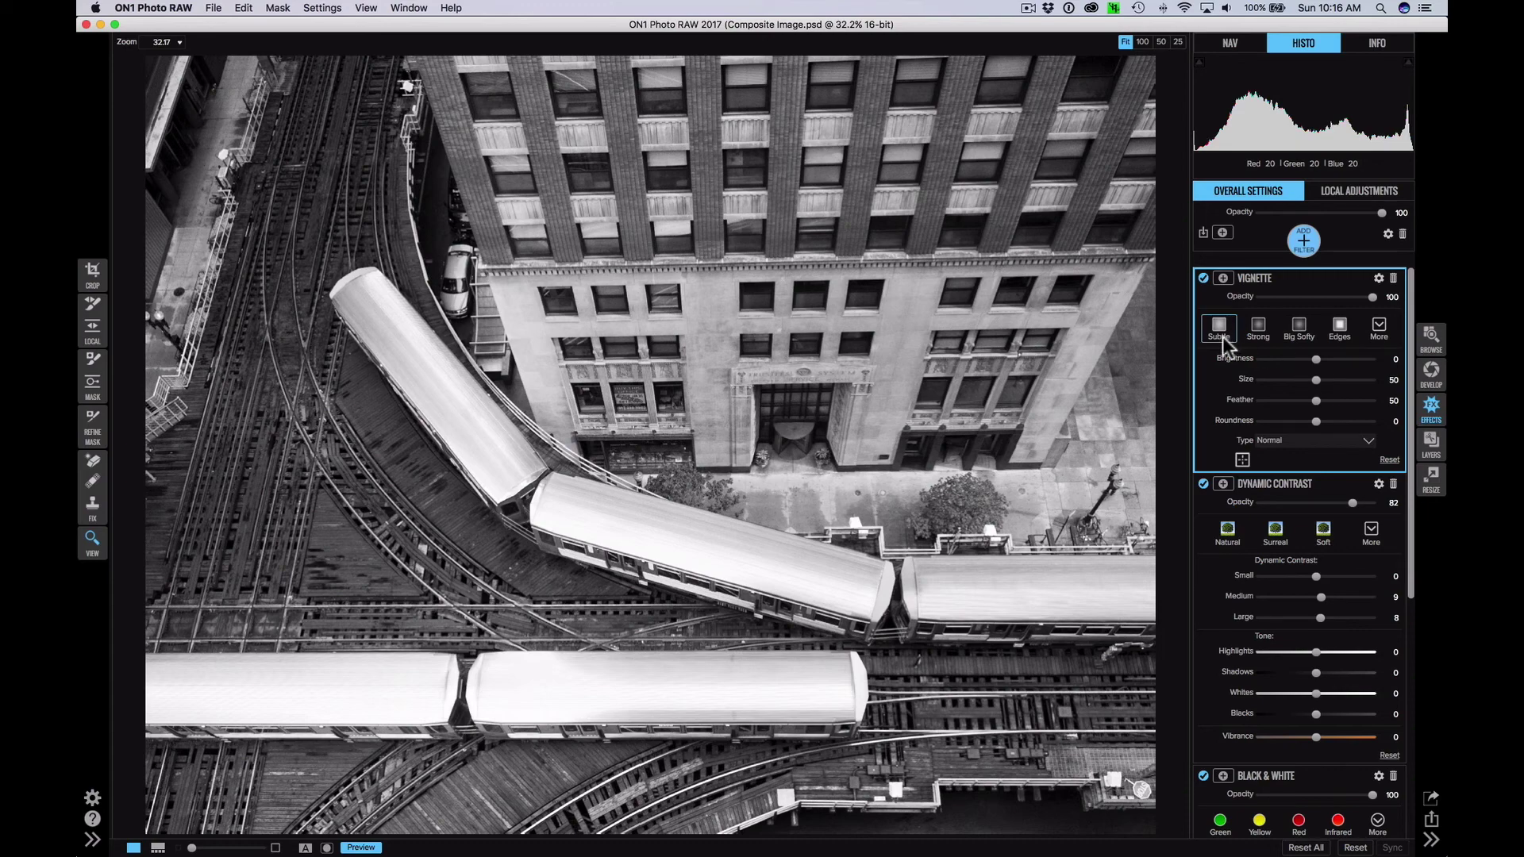
click(1297, 330)
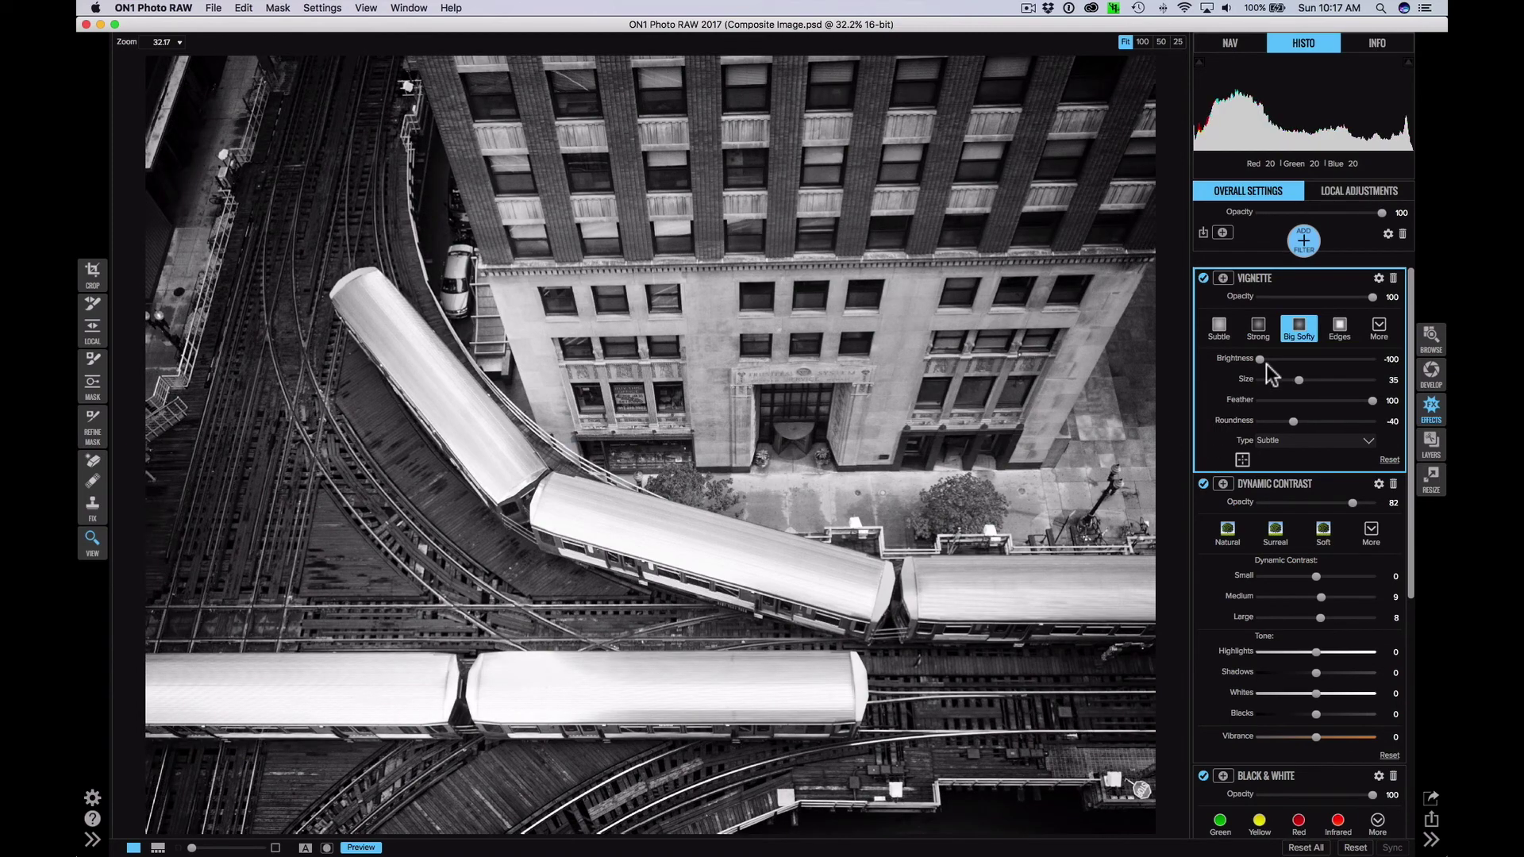
mouse_move(1260, 358)
mouse_down()
mouse_move(1369, 359)
mouse_move(1213, 360)
mouse_move(1284, 361)
mouse_move(1261, 354)
mouse_up()
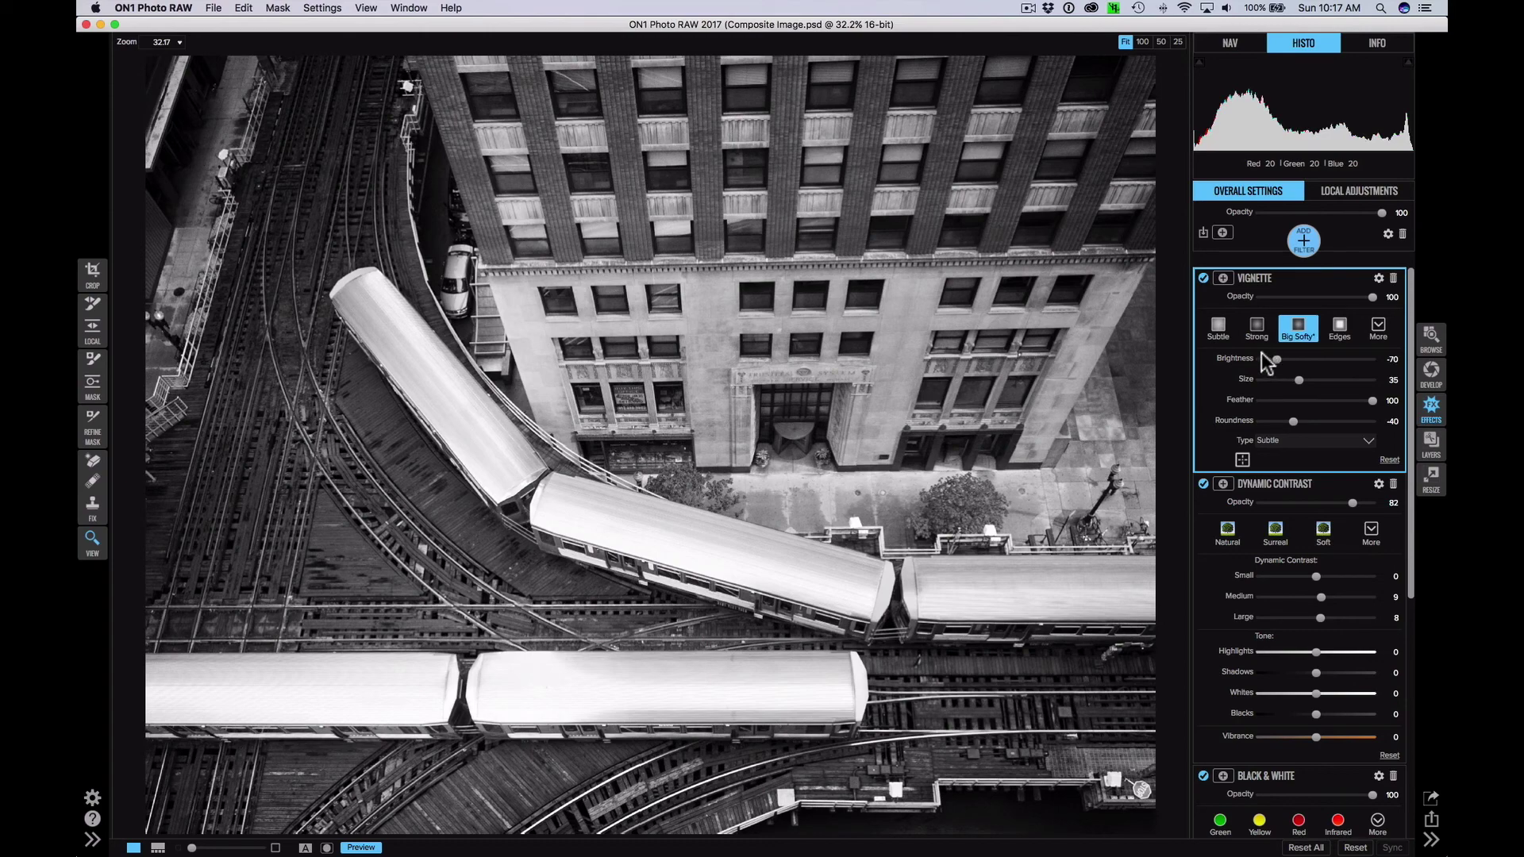
click(1203, 278)
click(1203, 278)
click(1204, 278)
click(1203, 278)
click(1243, 462)
Move the vignette centre onto the left trains and compare the vignette on and off.
click(442, 481)
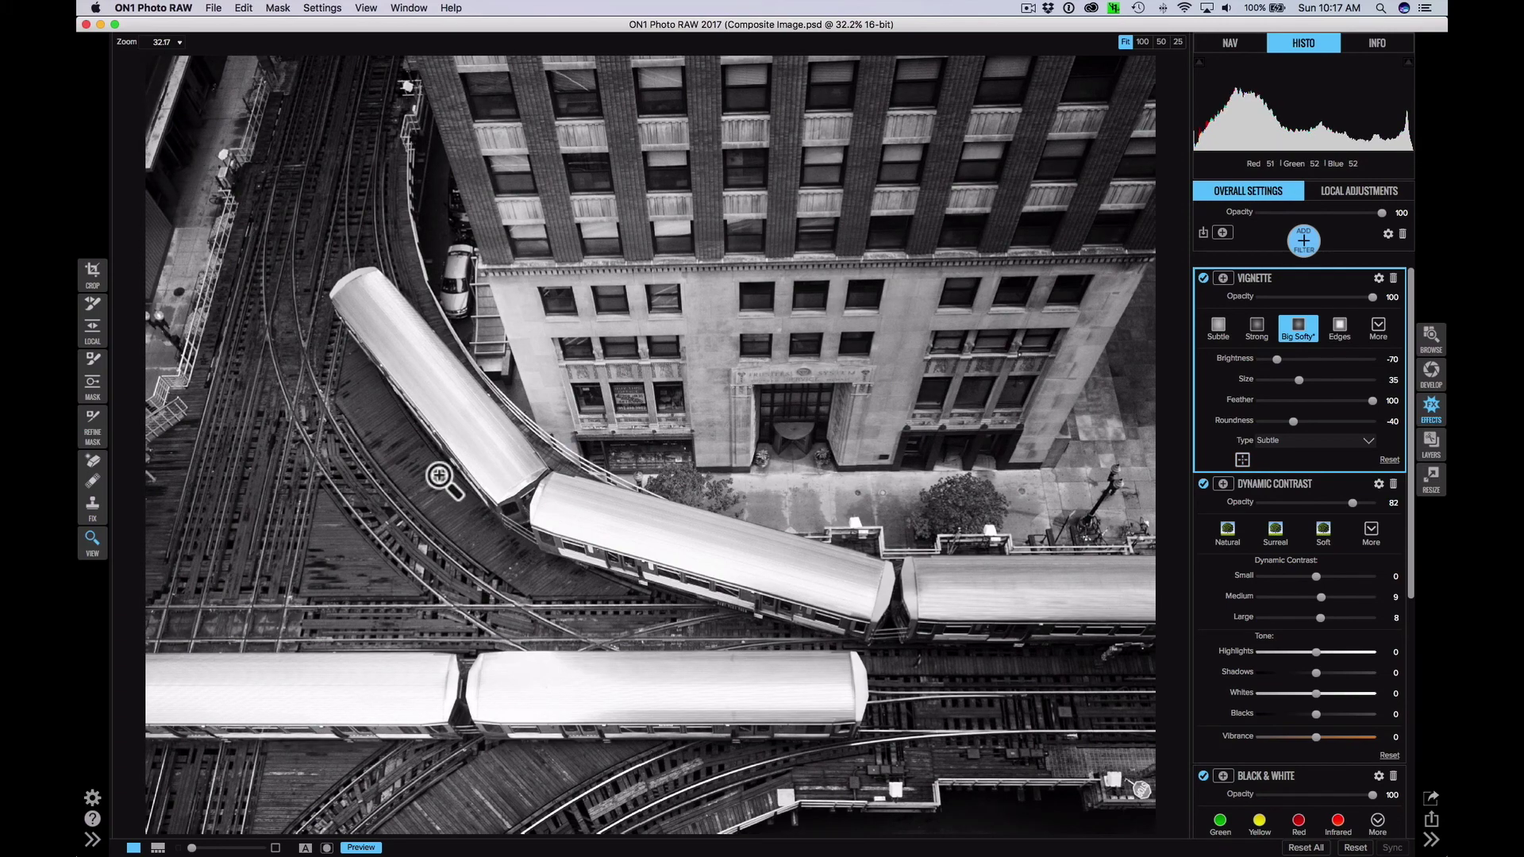
click(1206, 279)
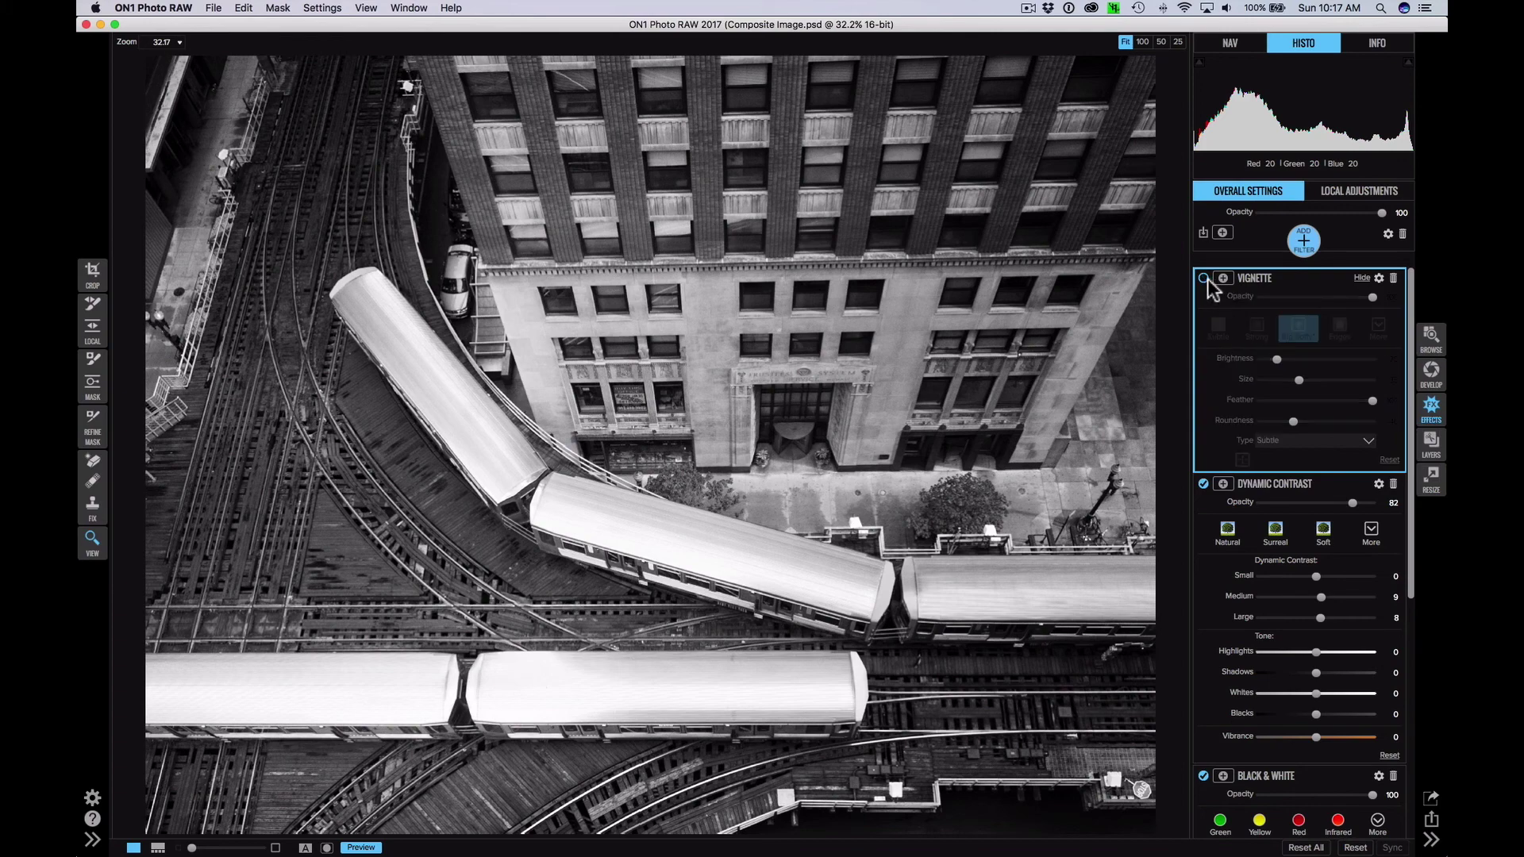
click(1207, 279)
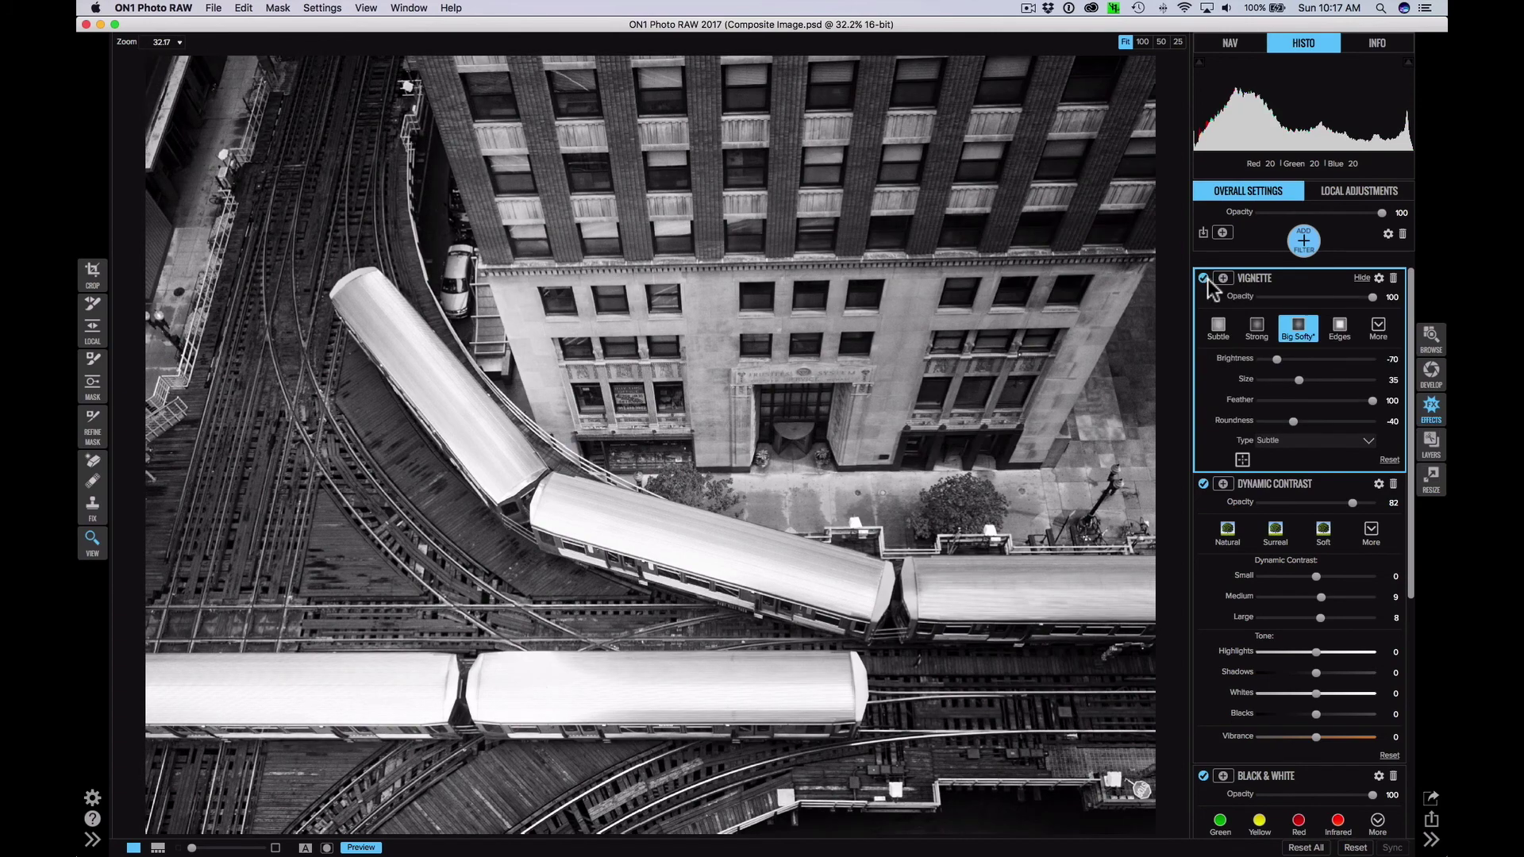
click(1207, 279)
click(1207, 279)
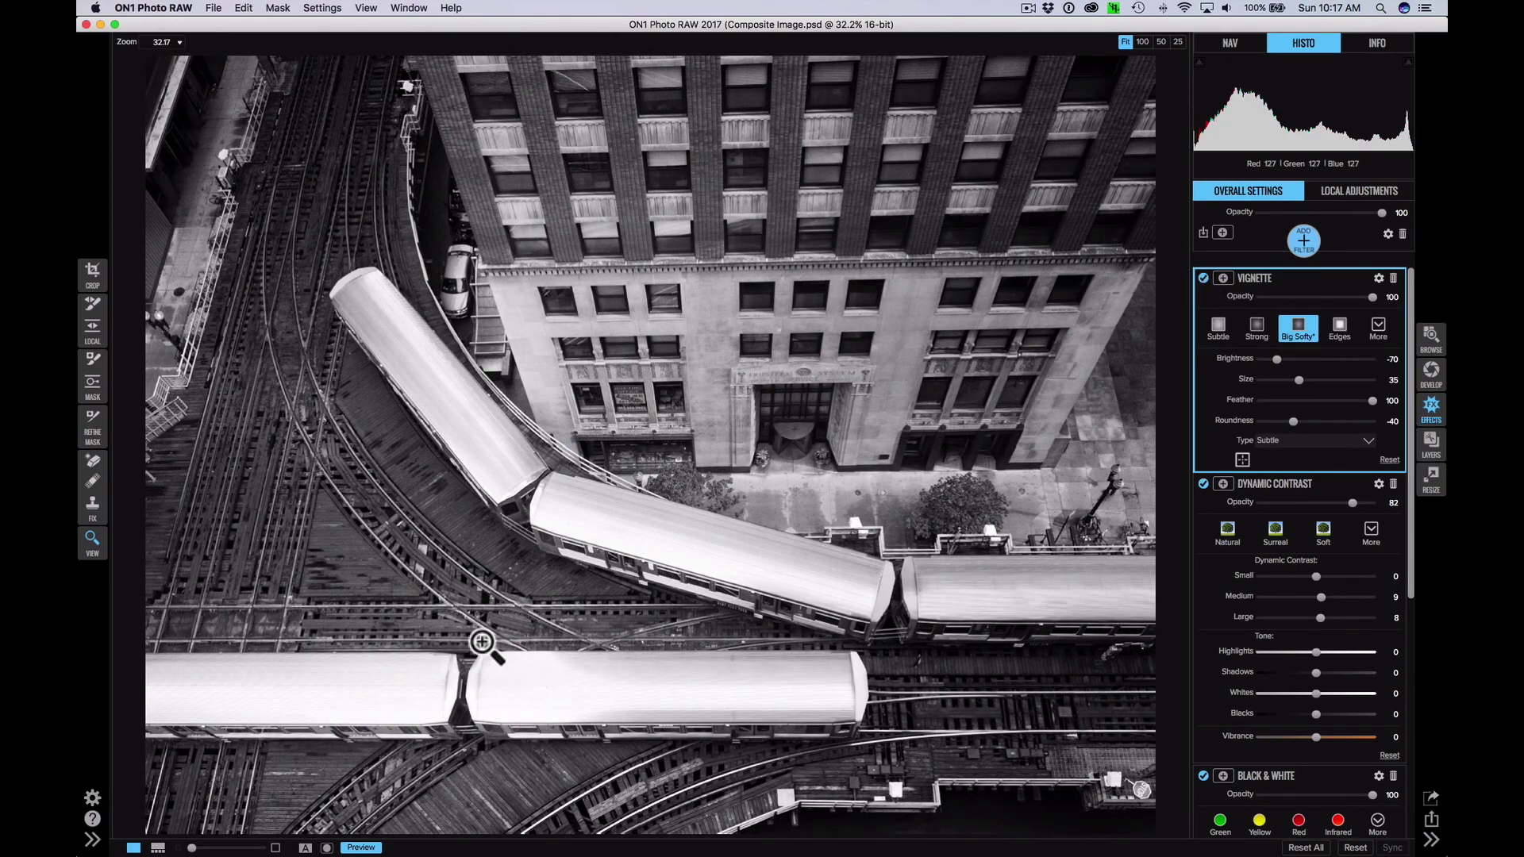